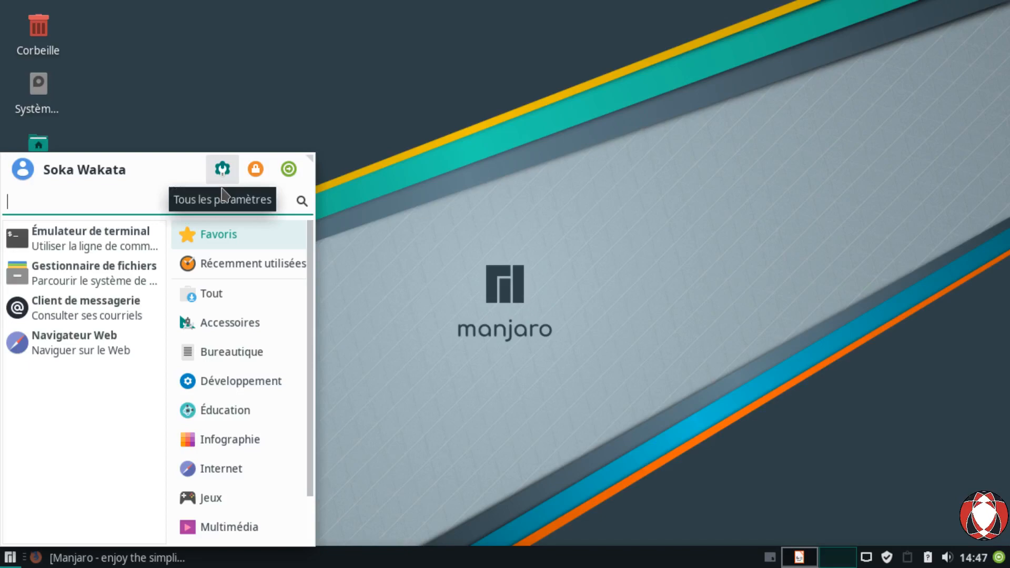
Step: Open Gestionnaire de paramètres via the desktop menu's Applications > Paramètres
left_click(425, 127)
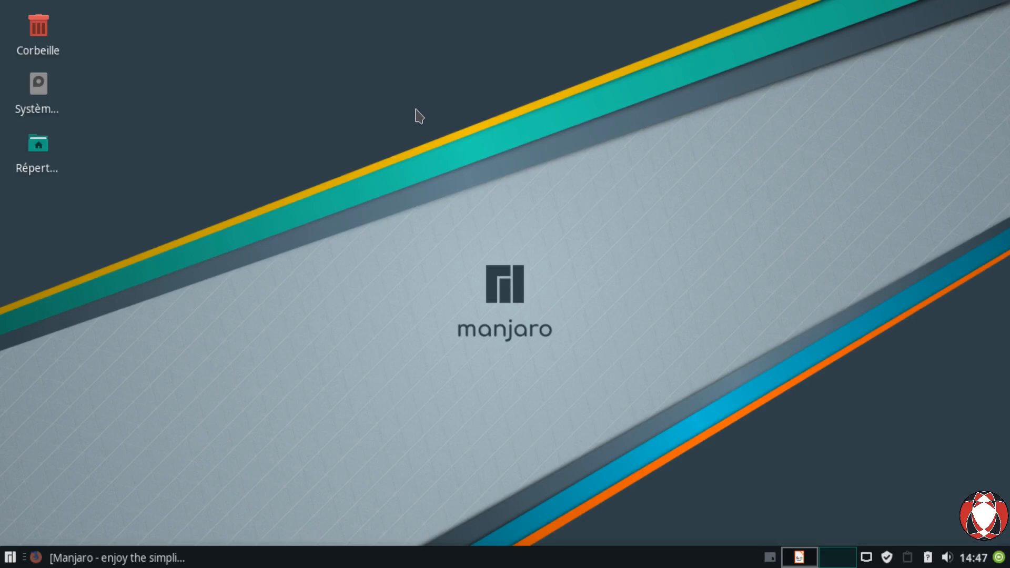
right_click(416, 79)
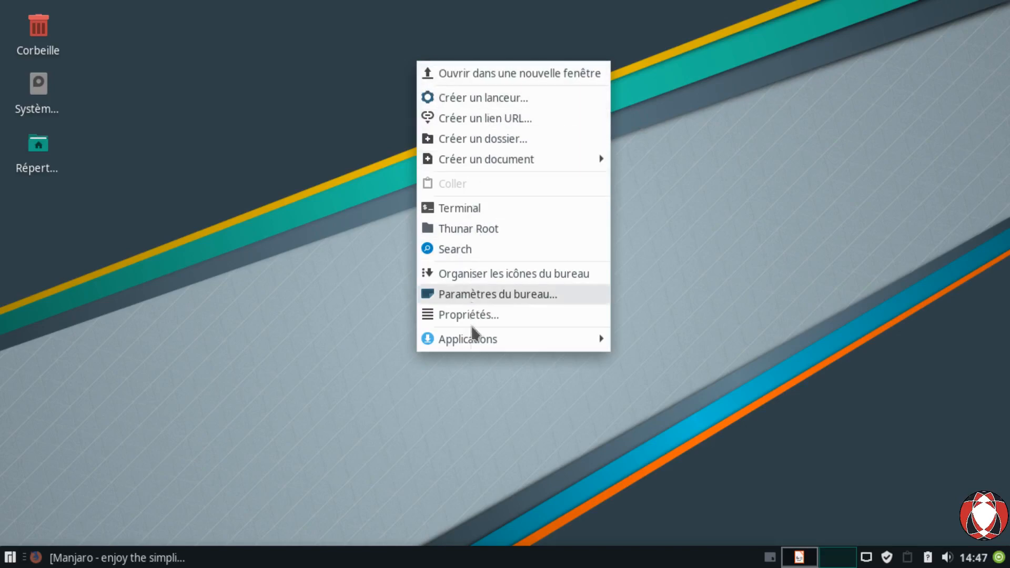
mouse_move(472, 340)
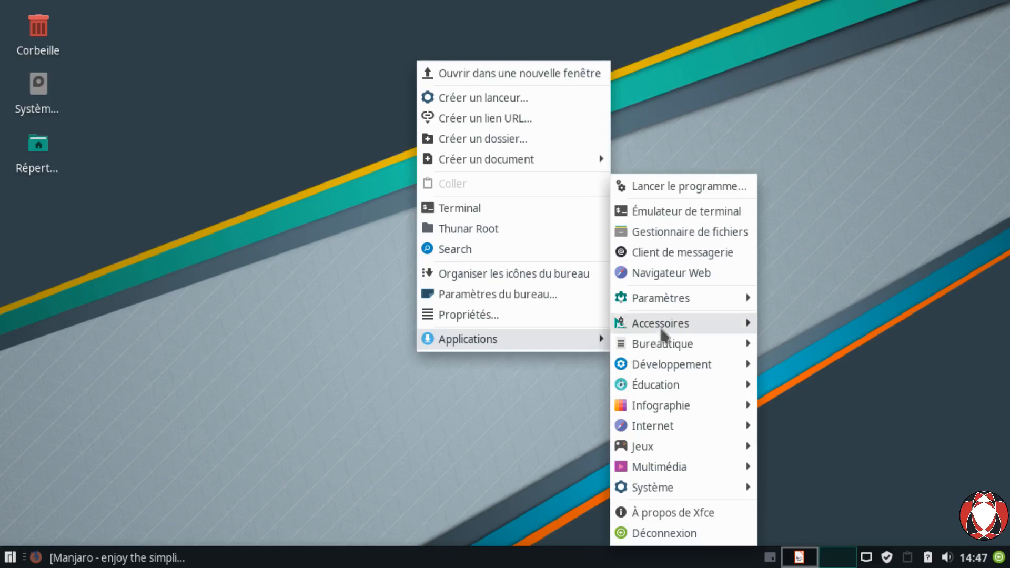
mouse_move(661, 298)
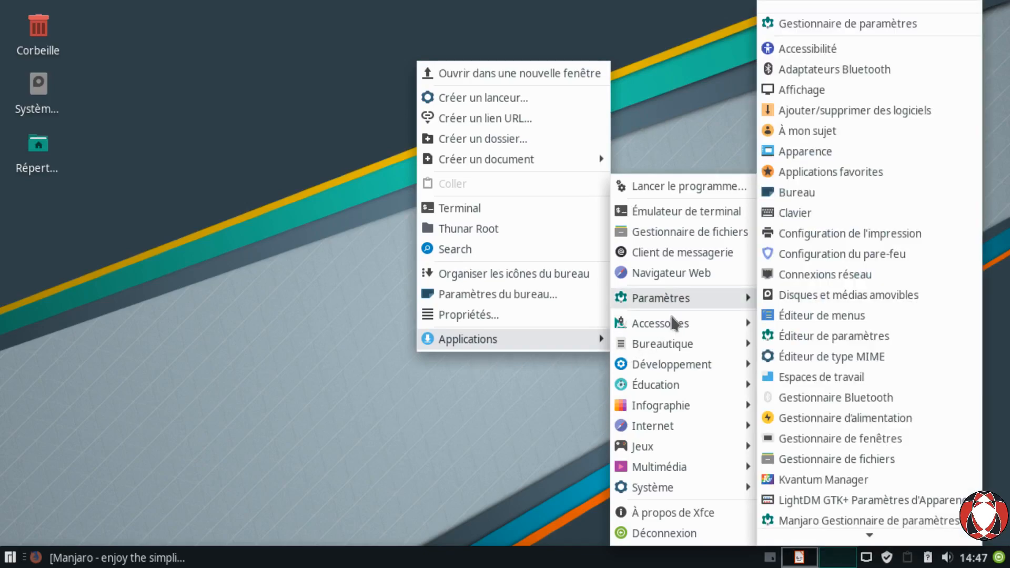
left_click(913, 34)
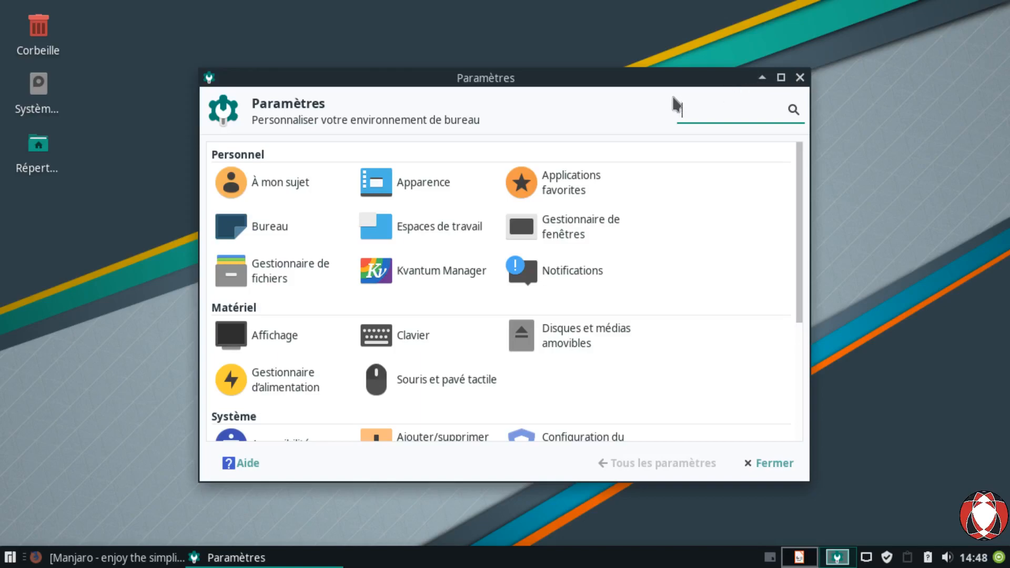
Step: Maximize the Paramètres window and go to the Affichage display settings
left_click(781, 77)
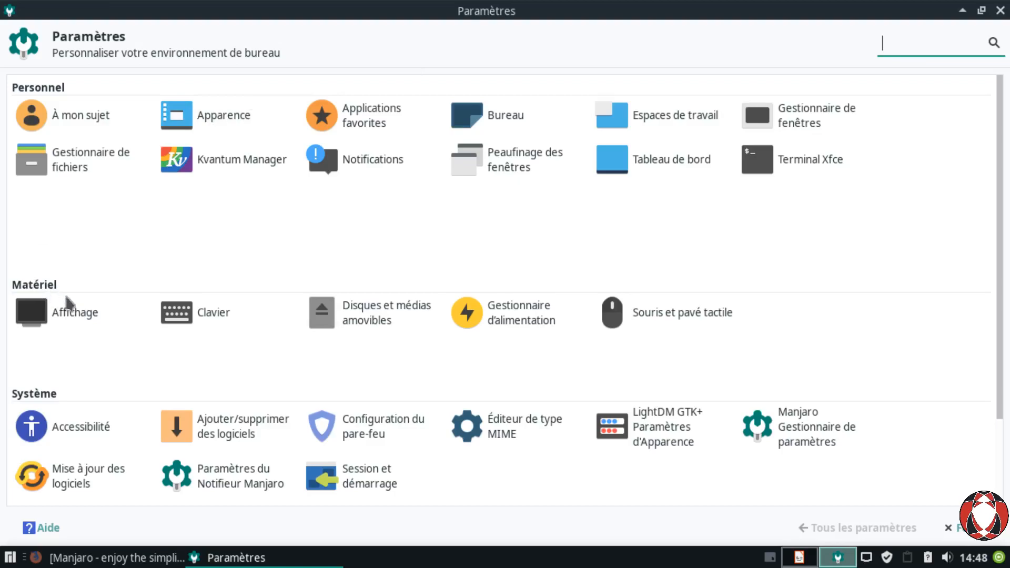
left_click(84, 332)
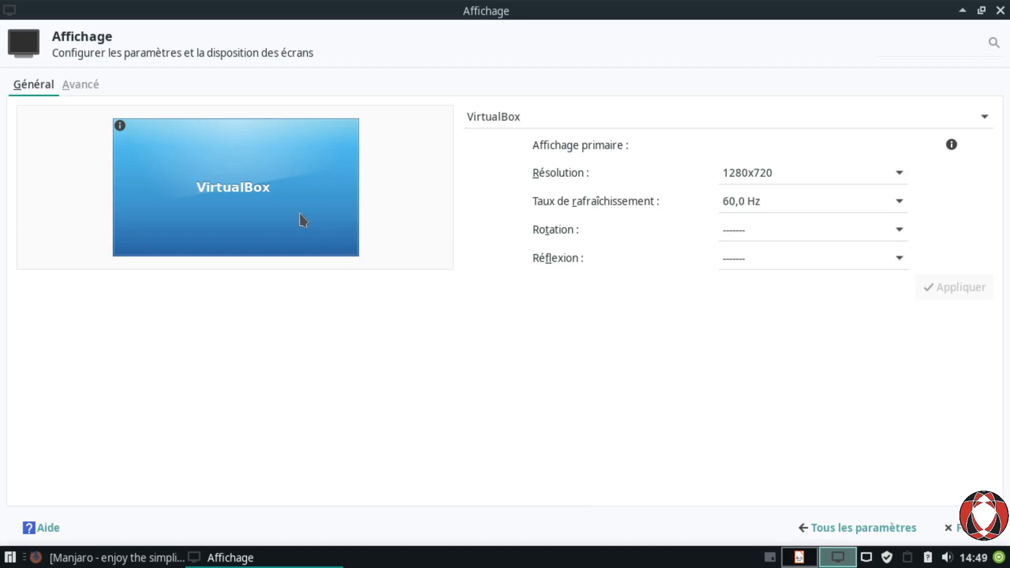
Step: Change the Résolution from 1280x720 to 1024x768 and apply it
left_click(747, 186)
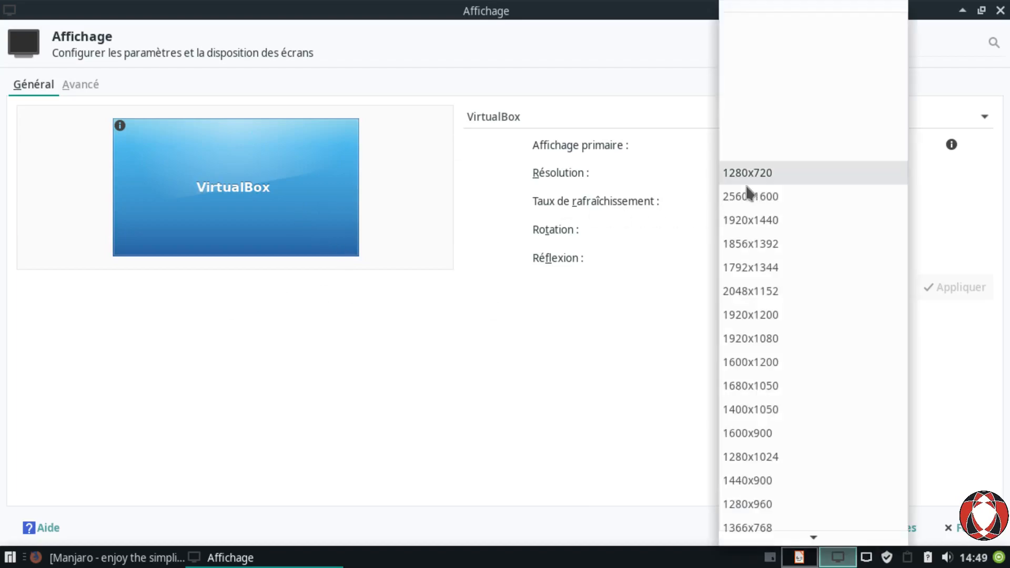
left_click(480, 175)
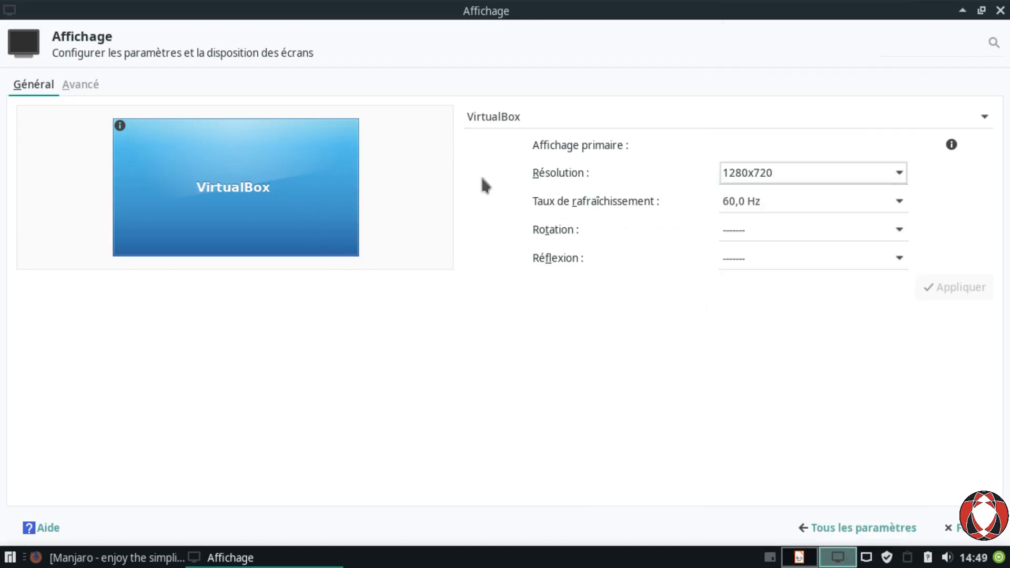
left_click(747, 180)
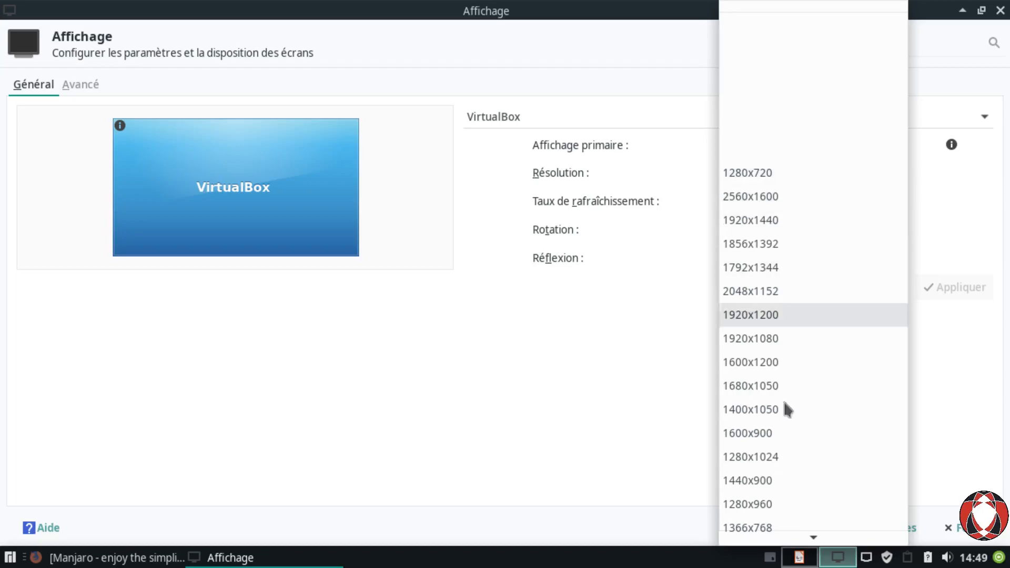
scroll(781, 472, "down", 2)
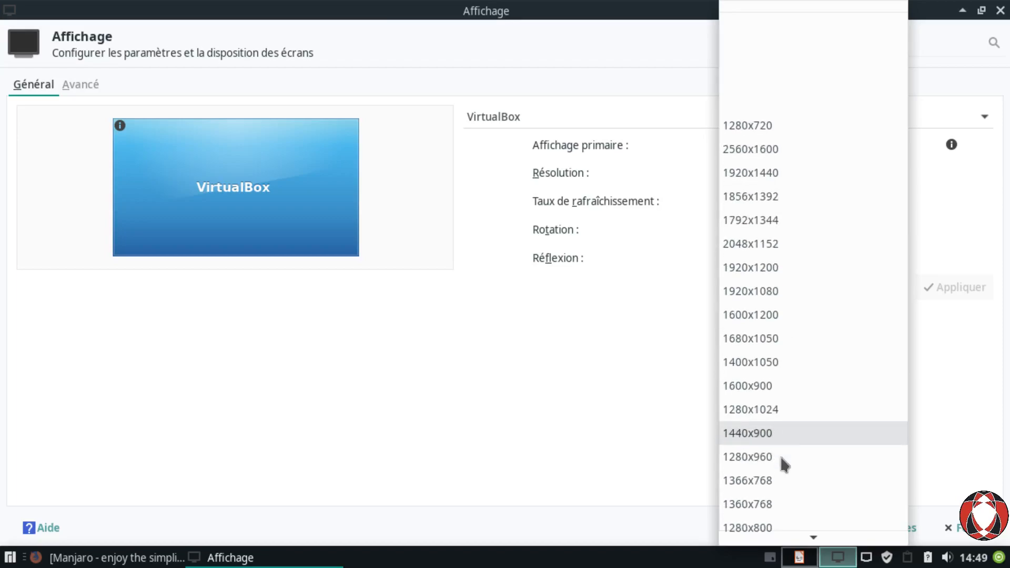
scroll(783, 461, "down", 1)
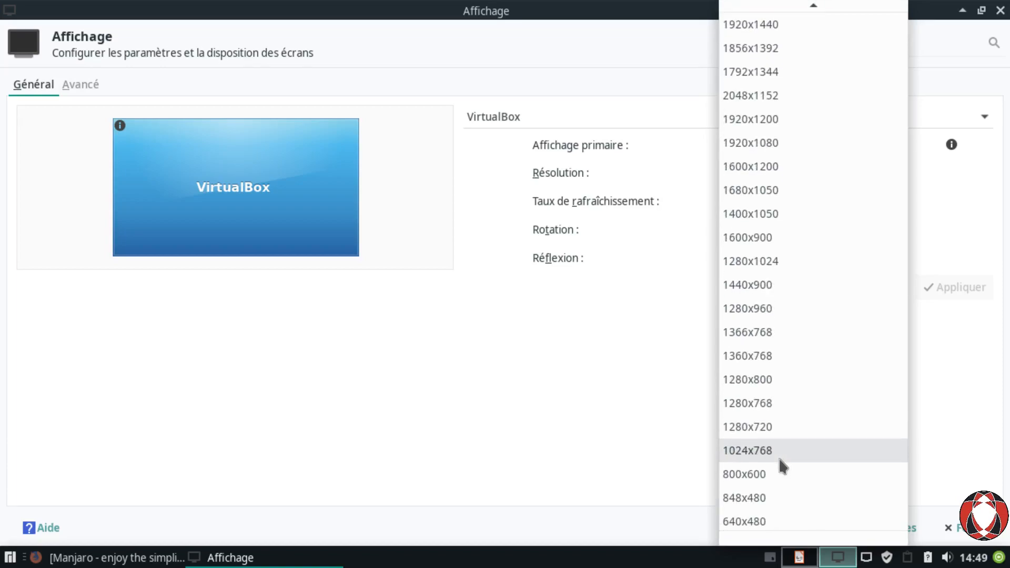
left_click(782, 462)
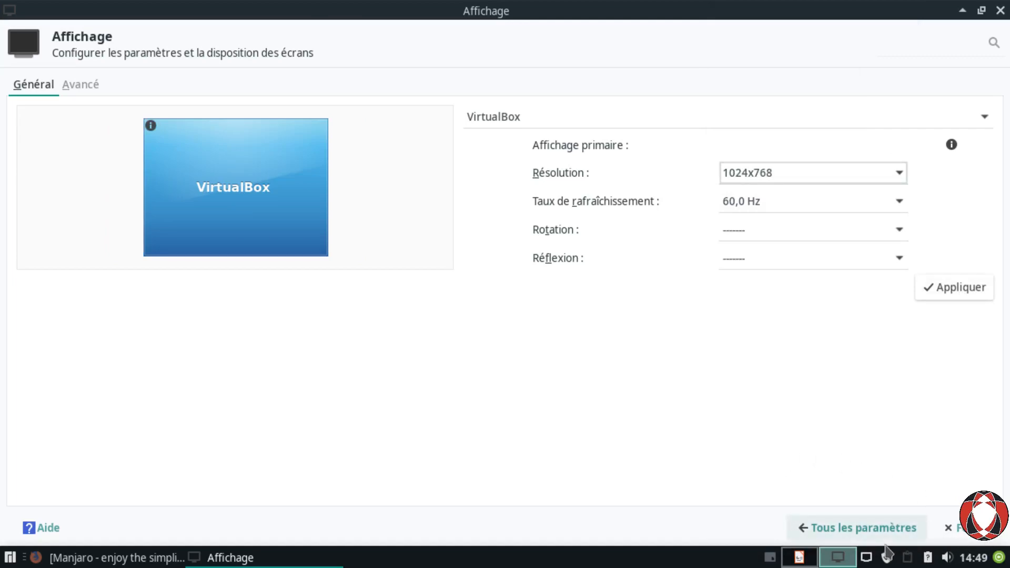
left_click(951, 298)
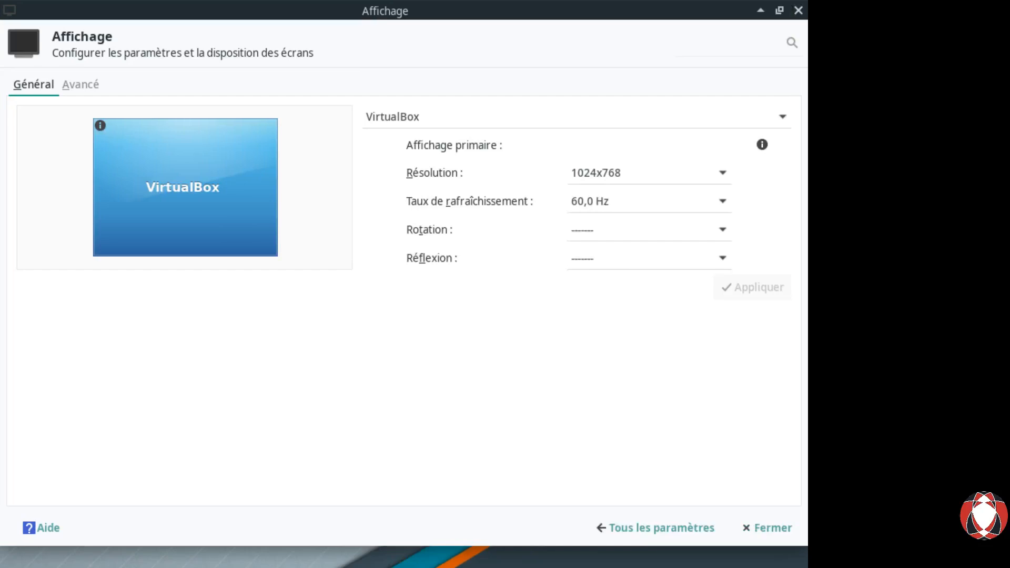
Step: Revert the resolution to 1280x720, apply it, and restore the window to normal size
left_click(632, 189)
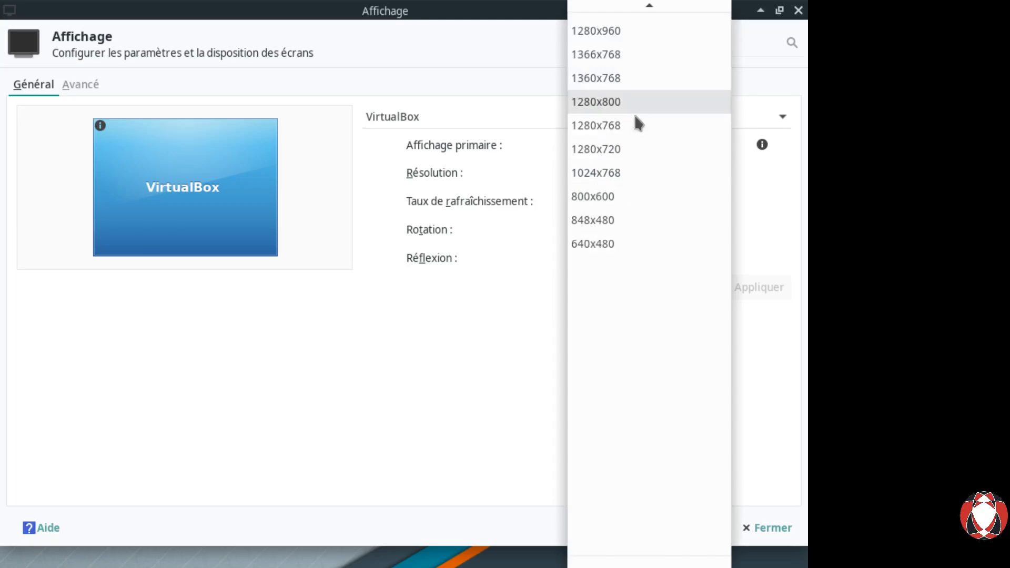
scroll(631, 184, "up", 5)
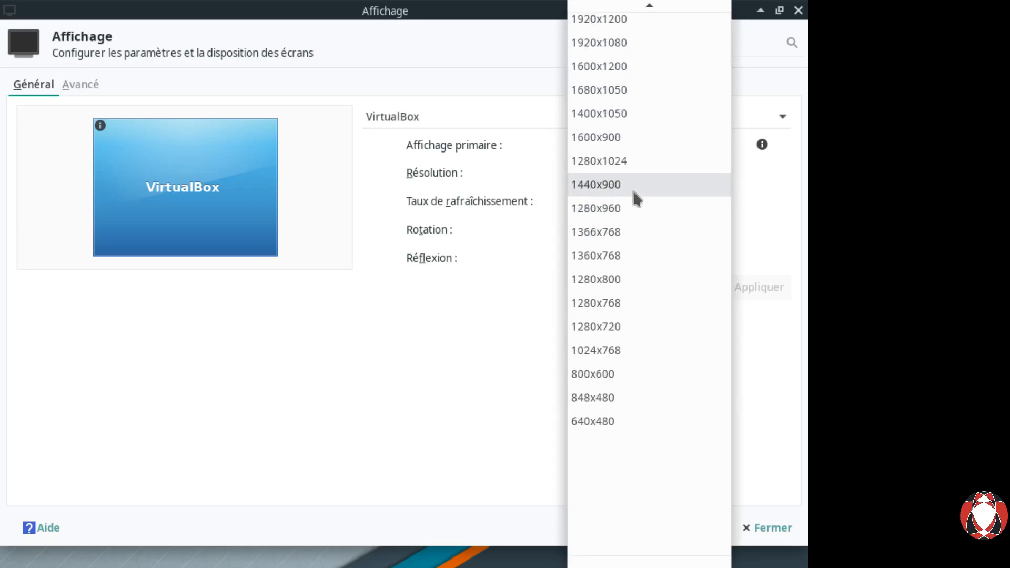
scroll(635, 192, "up", 2)
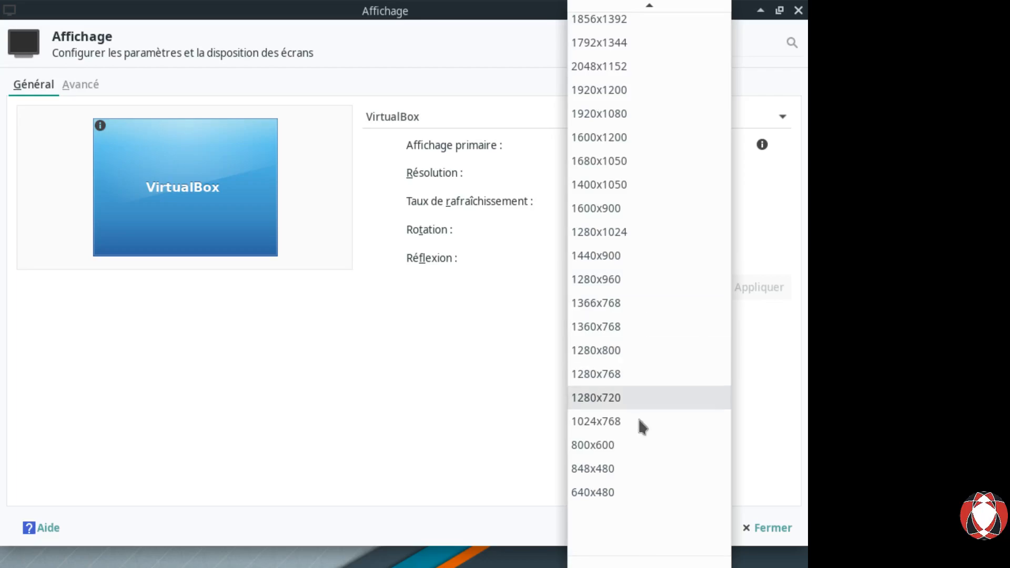
left_click(638, 401)
left_click(759, 296)
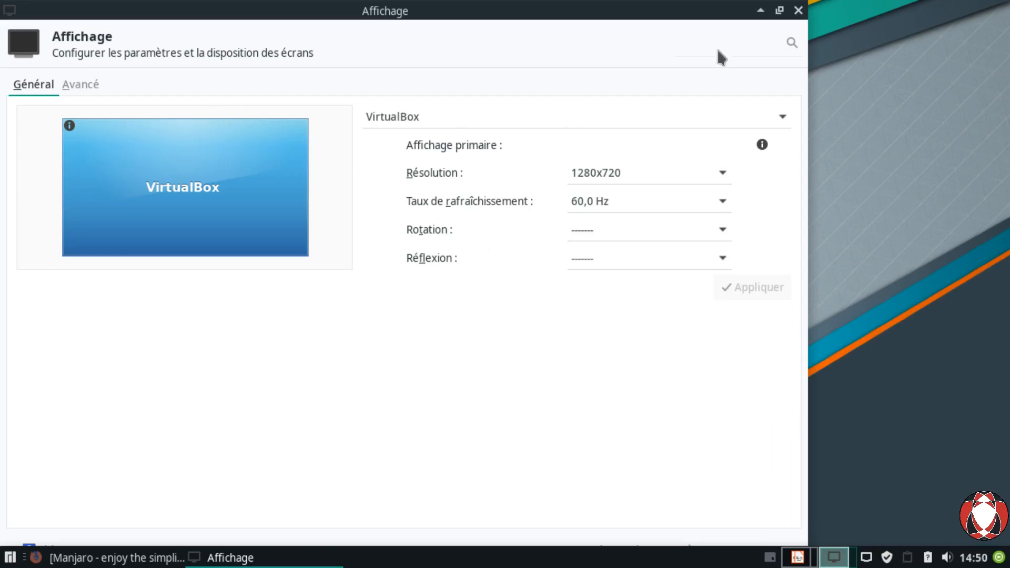
left_click(780, 10)
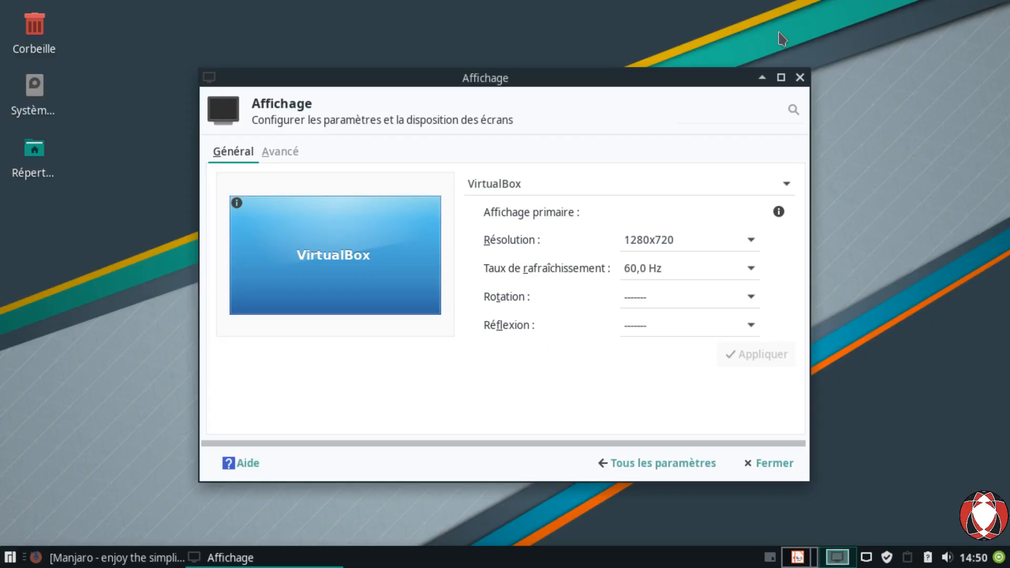
Step: Close the Affichage window with Fermer, keeping 1280x720 at 60,0 Hz
left_click(761, 474)
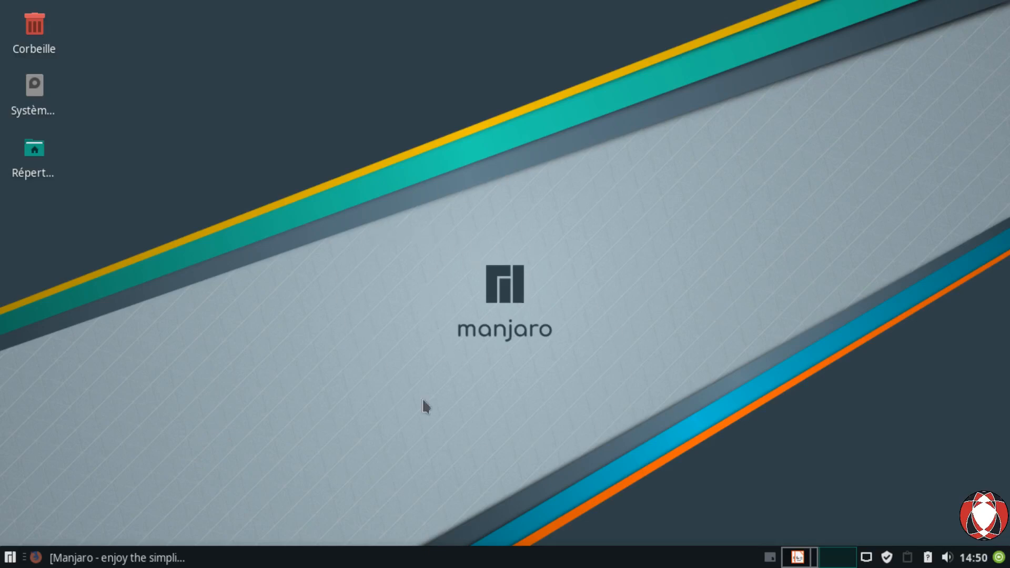
Step: Open Paramètres du bureau… from the desktop's right-click menu
right_click(267, 113)
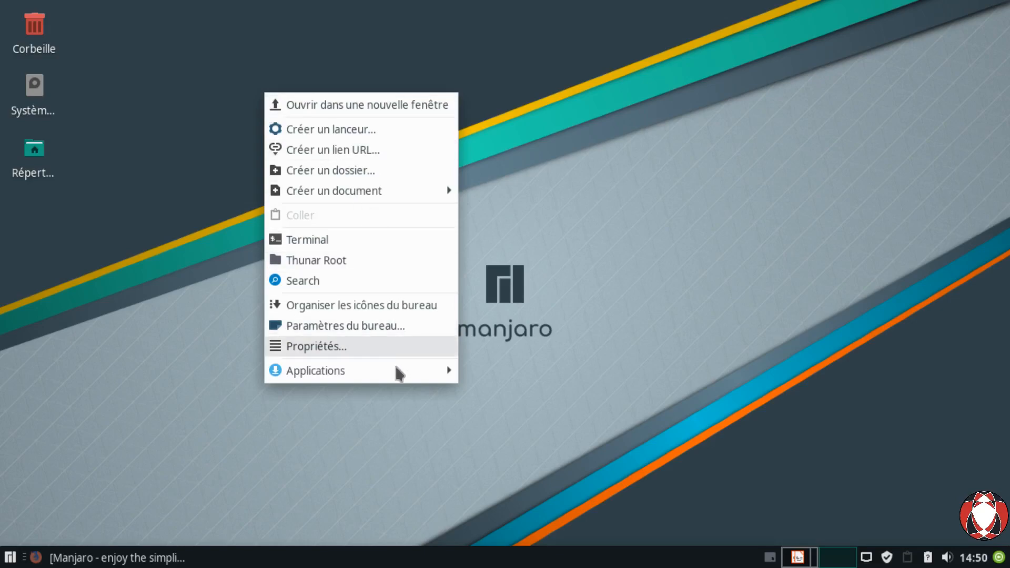
left_click(394, 336)
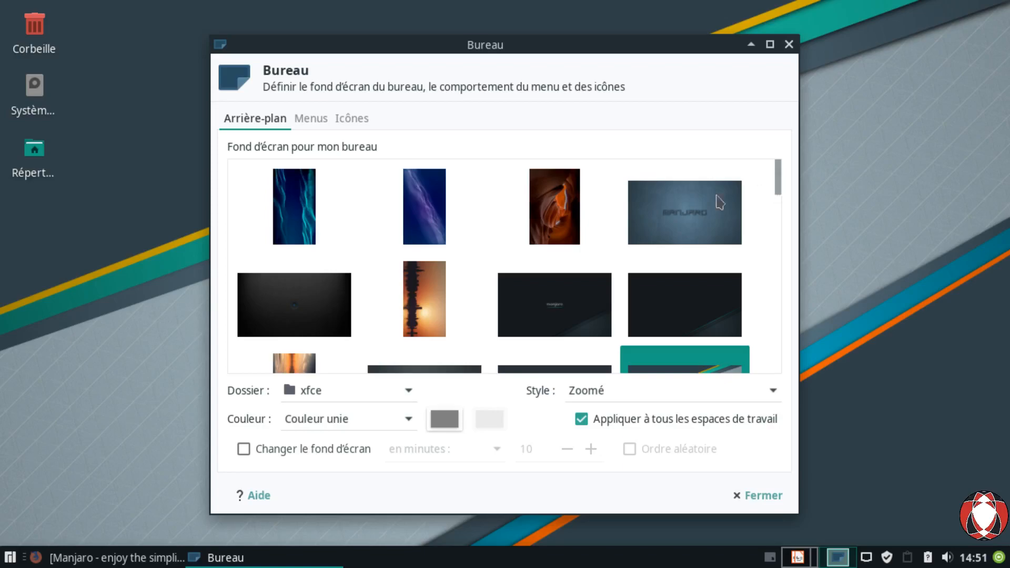
left_click(407, 410)
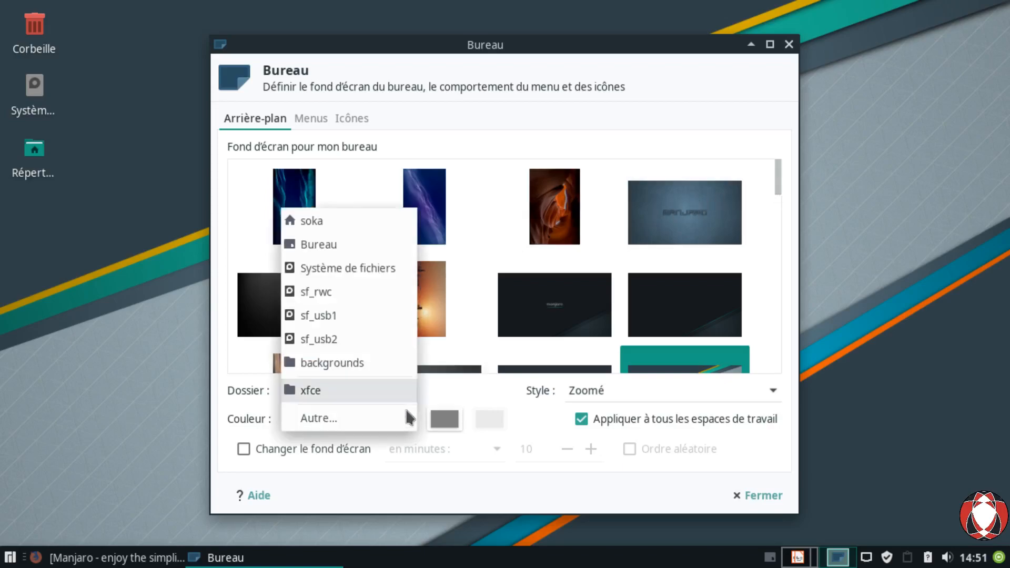
left_click(335, 428)
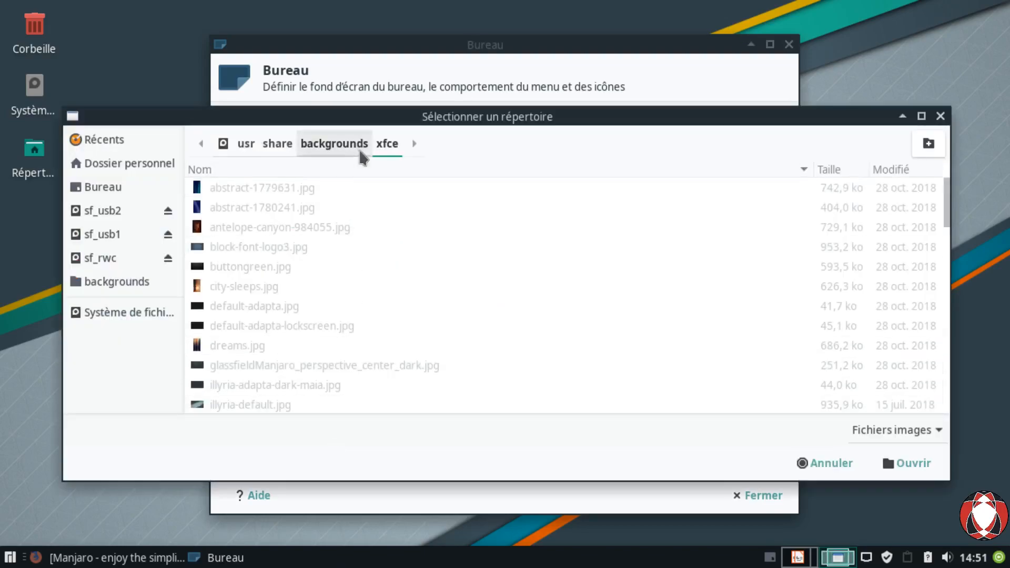
left_click(825, 463)
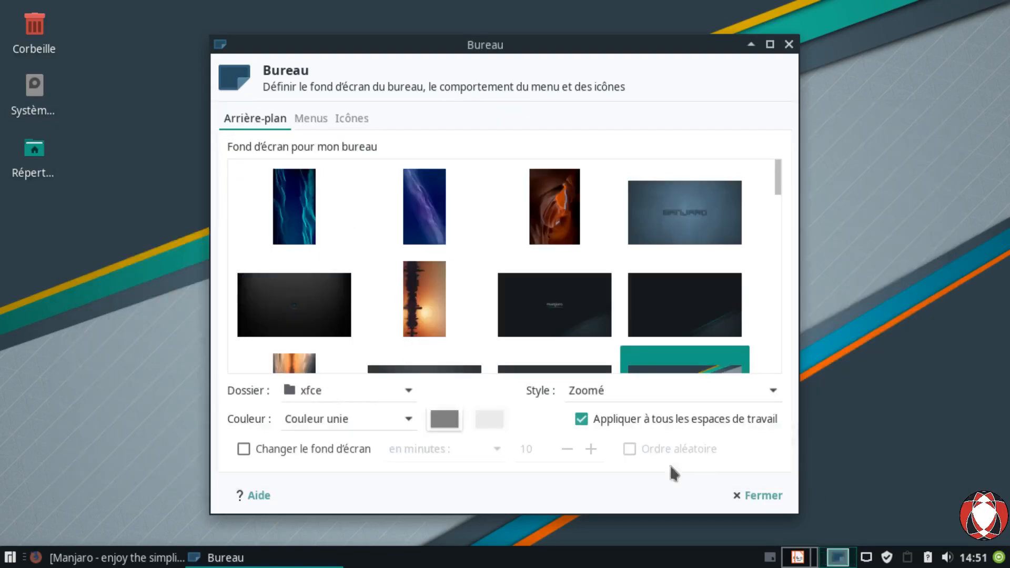
left_click(405, 405)
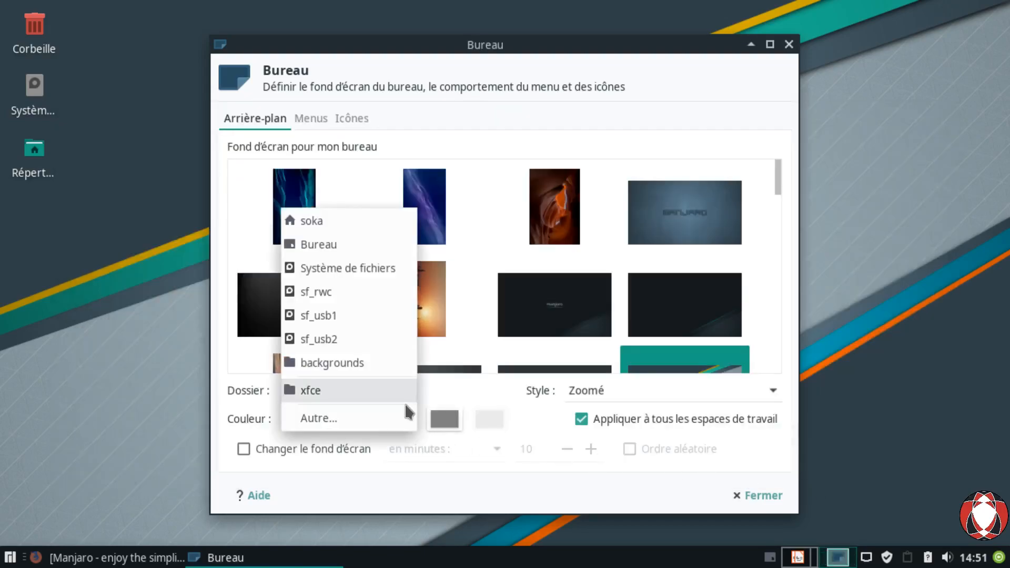
left_click(354, 435)
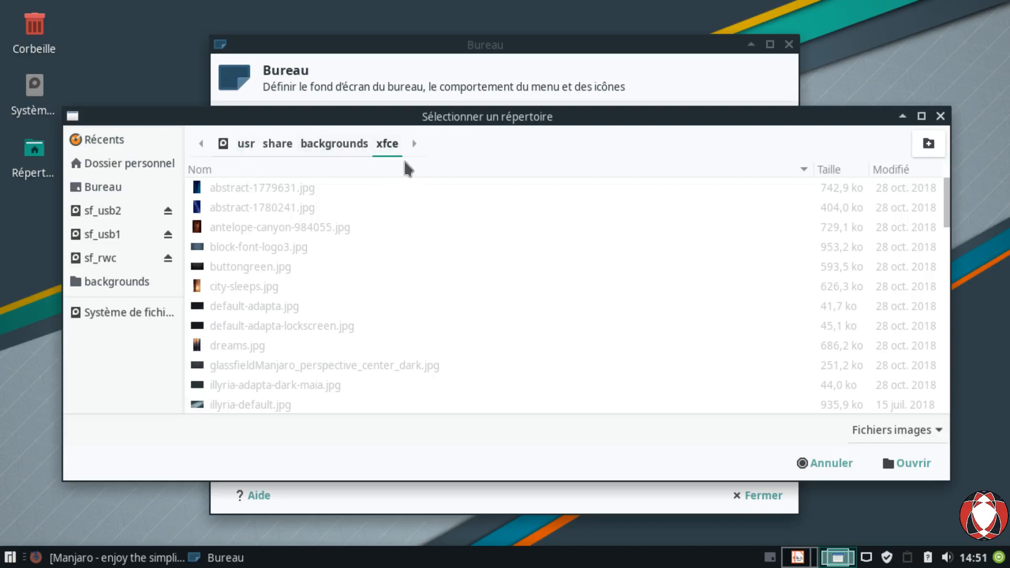
left_click(825, 463)
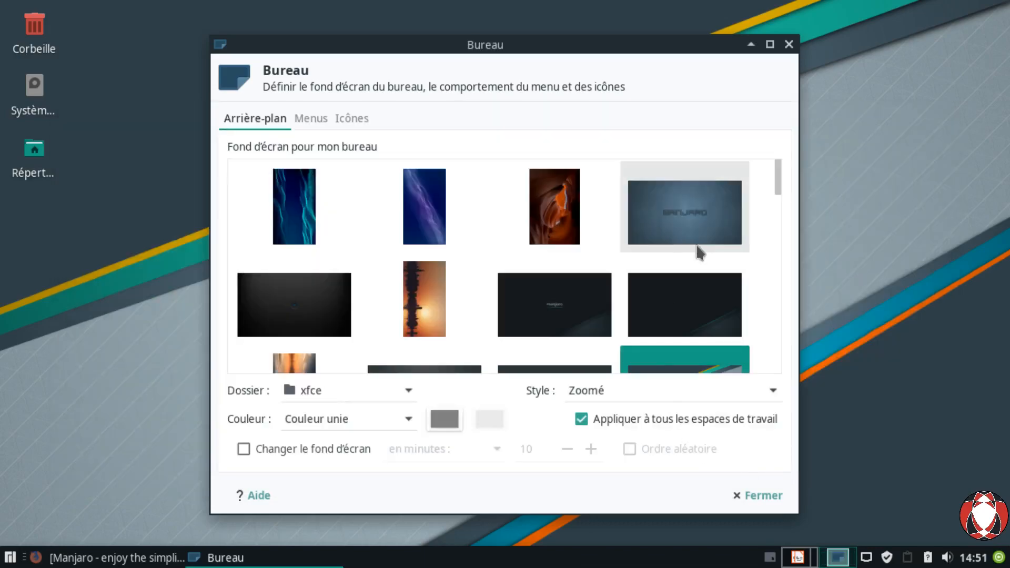
Step: Preview the black Manjaro, canyon, blue Manjaro and purple wave wallpapers, ending on the sunset skyline
left_click_drag(498, 61, 645, 59)
left_click(647, 345)
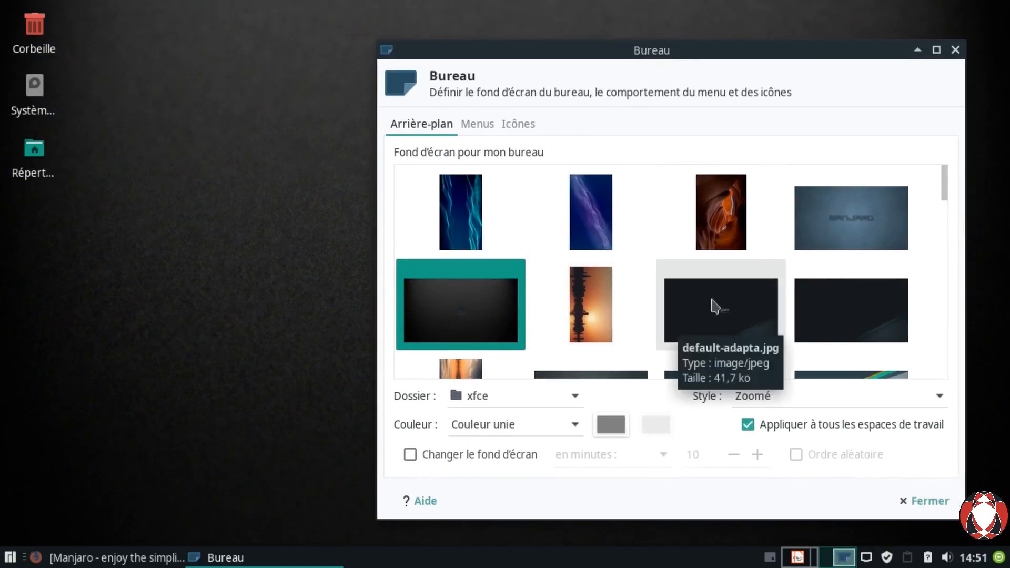
left_click(724, 234)
left_click_drag(744, 66, 380, 77)
left_click(491, 254)
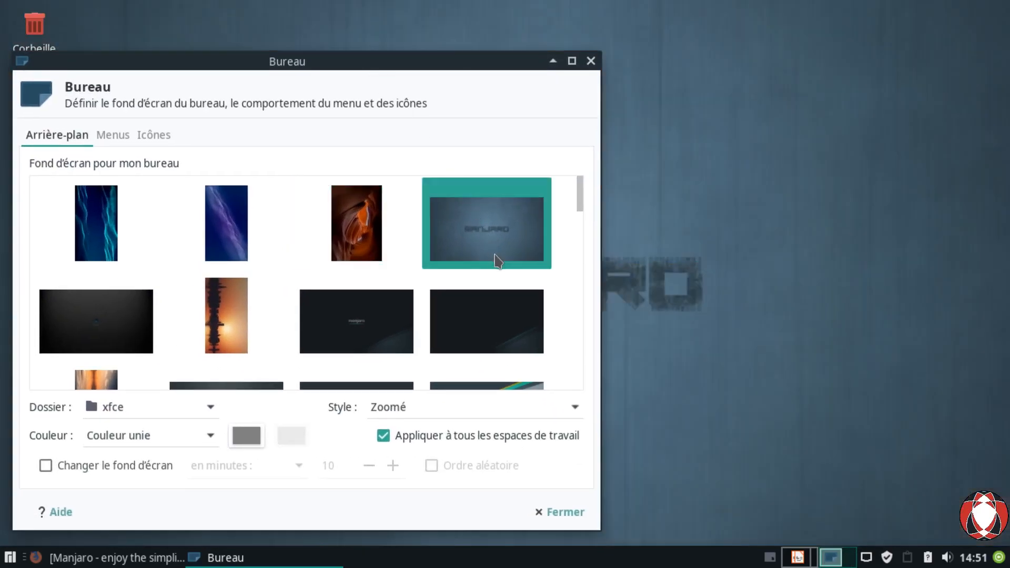
left_click(202, 253)
left_click_drag(273, 71, 527, 52)
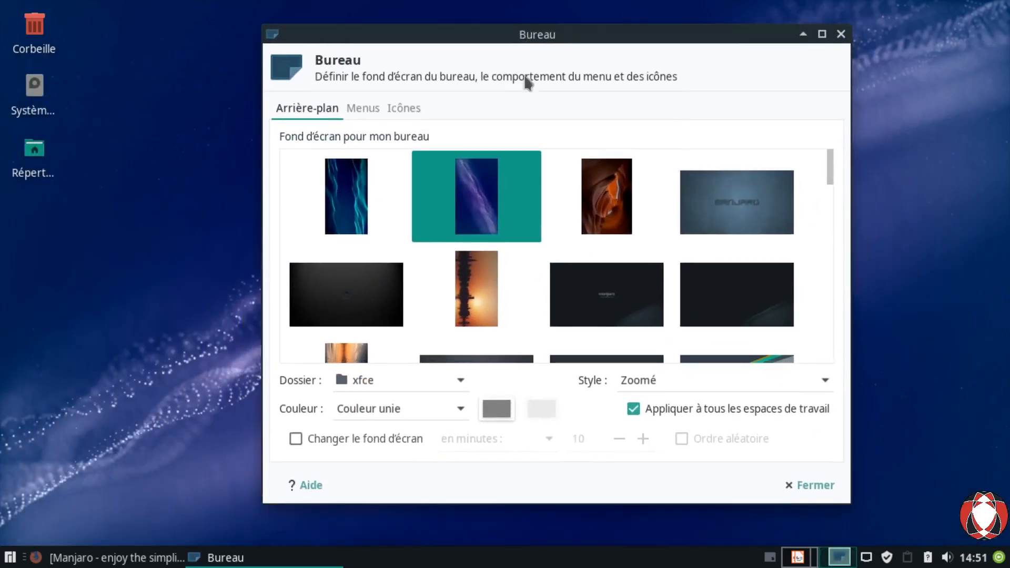
left_click(493, 305)
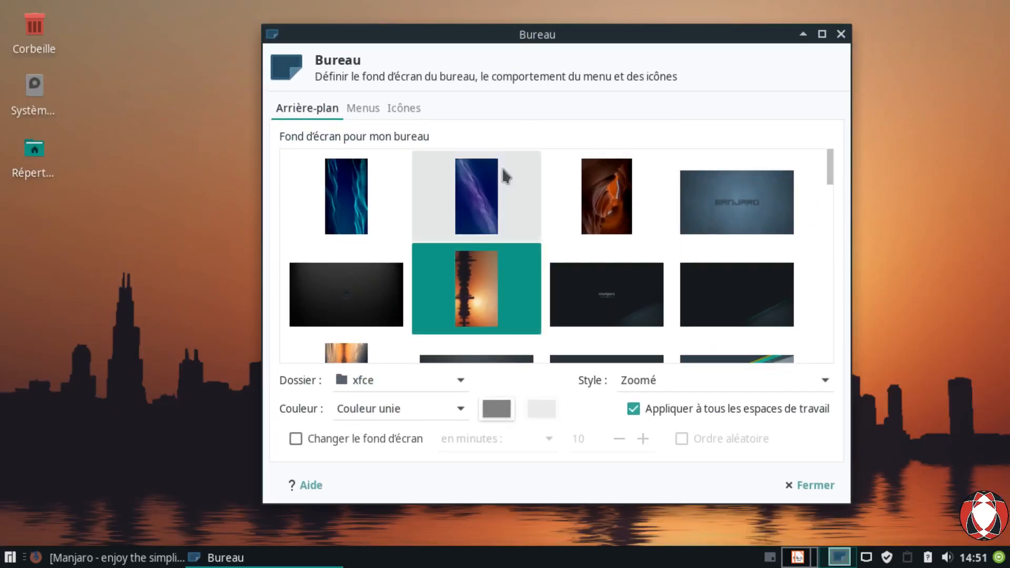
left_click_drag(507, 55, 371, 81)
Step: Preview the pink mountain, green field, palm beach, Manjaro mountain and sunset field wallpapers
scroll(456, 286, "down", 10)
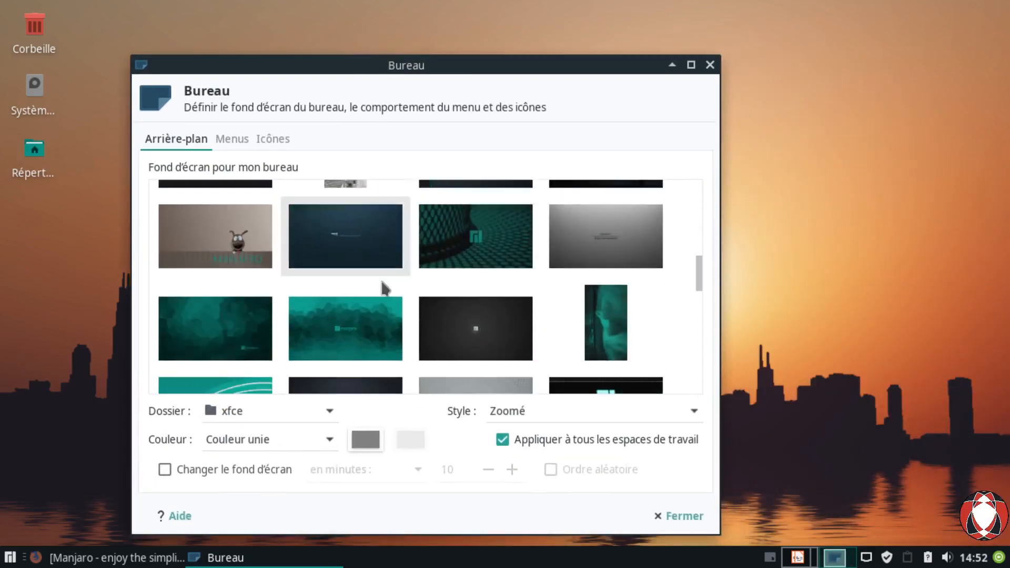
scroll(506, 311, "down", 3)
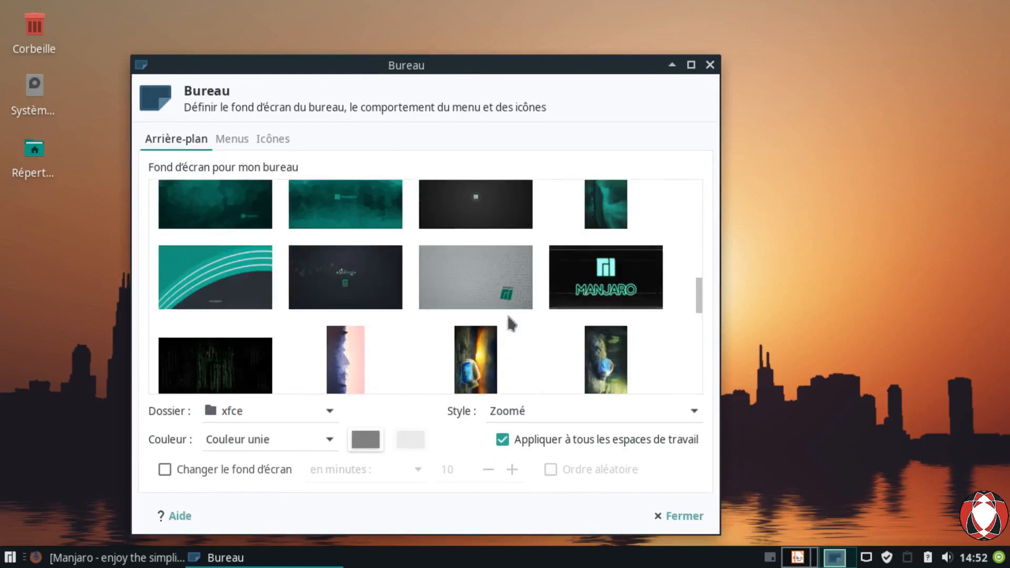
left_click(476, 342)
left_click_drag(478, 78, 502, 57)
left_click(368, 342)
left_click_drag(444, 72, 434, 46)
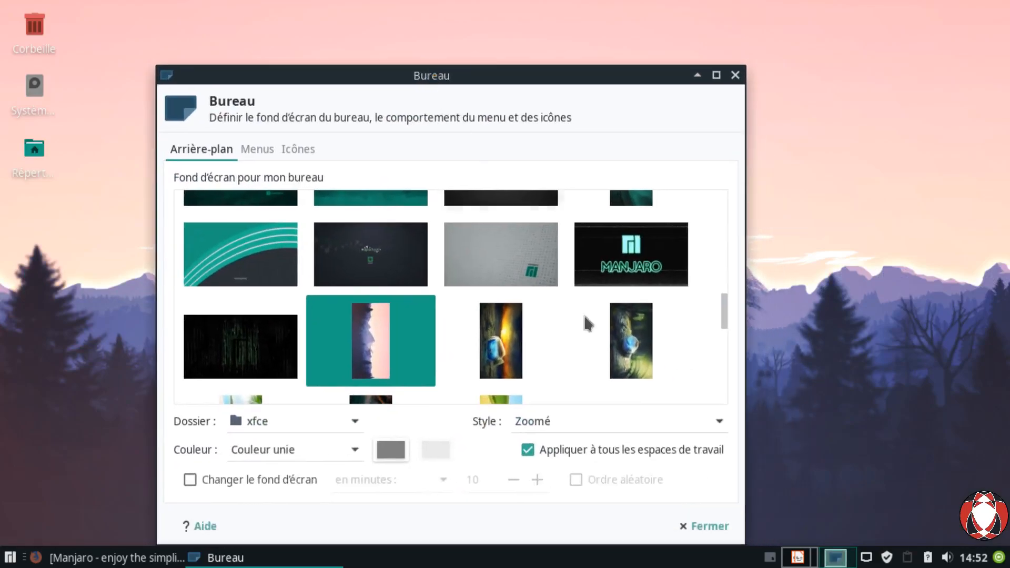
scroll(575, 305, "down", 3)
left_click(513, 329)
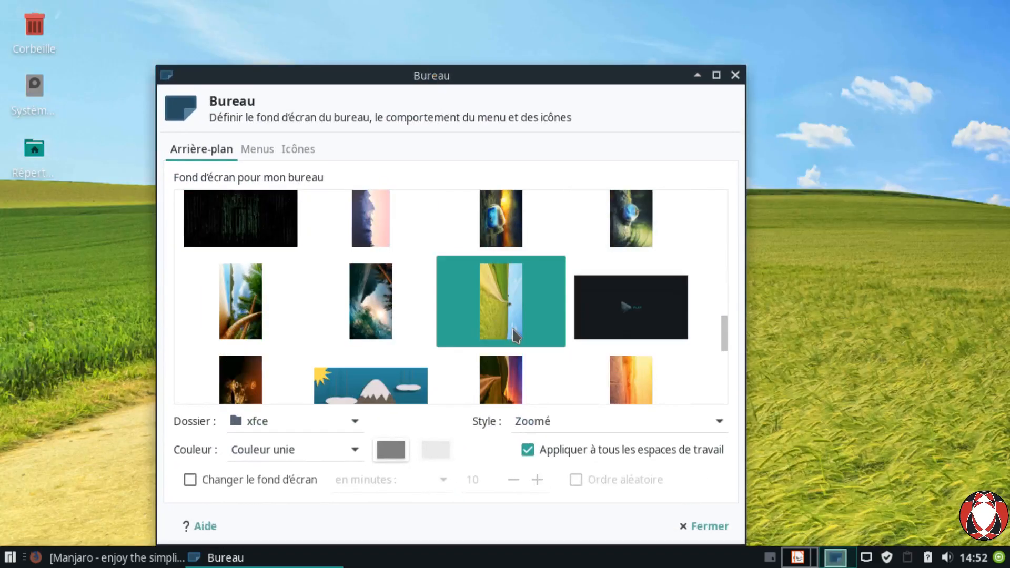
left_click_drag(467, 96, 482, 176)
left_click(377, 348)
left_click(370, 466)
left_click(467, 379)
Step: Return to the sunset skyline wallpaper and choose Autre… in the Dossier list
scroll(519, 311, "down", 6)
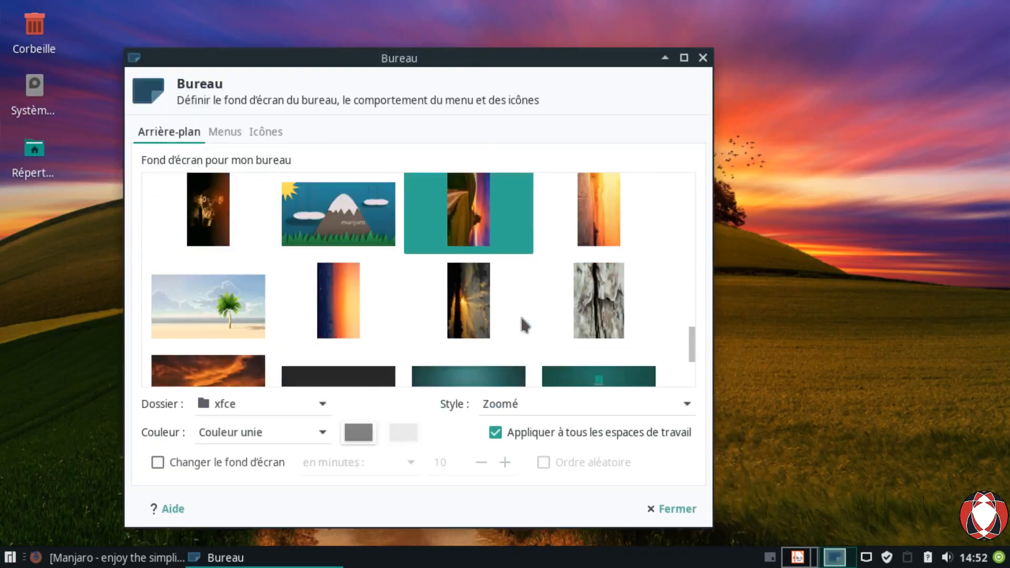
left_click(208, 241)
left_click_drag(439, 79, 463, 33)
scroll(485, 263, "up", 4)
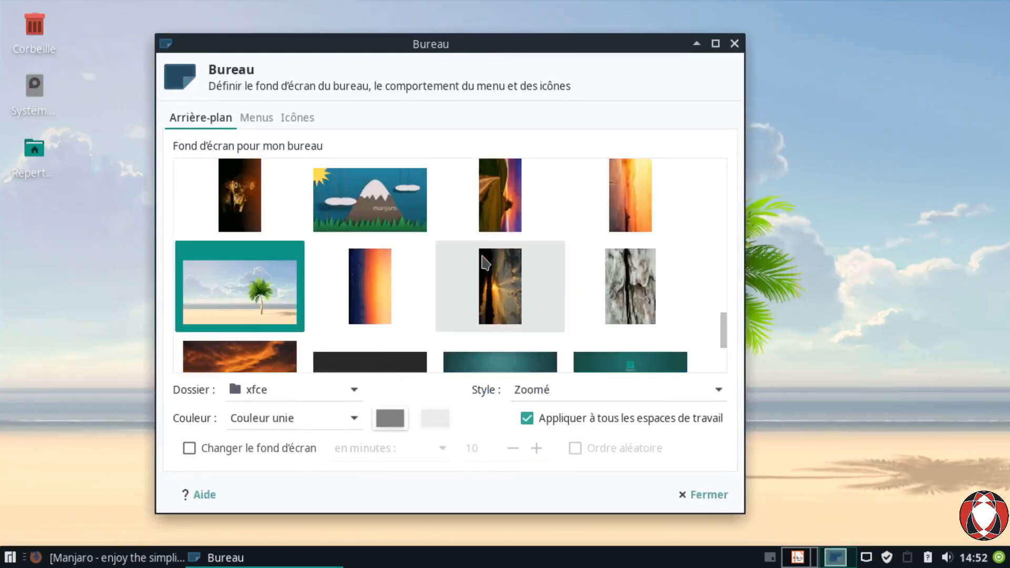
scroll(485, 264, "up", 15)
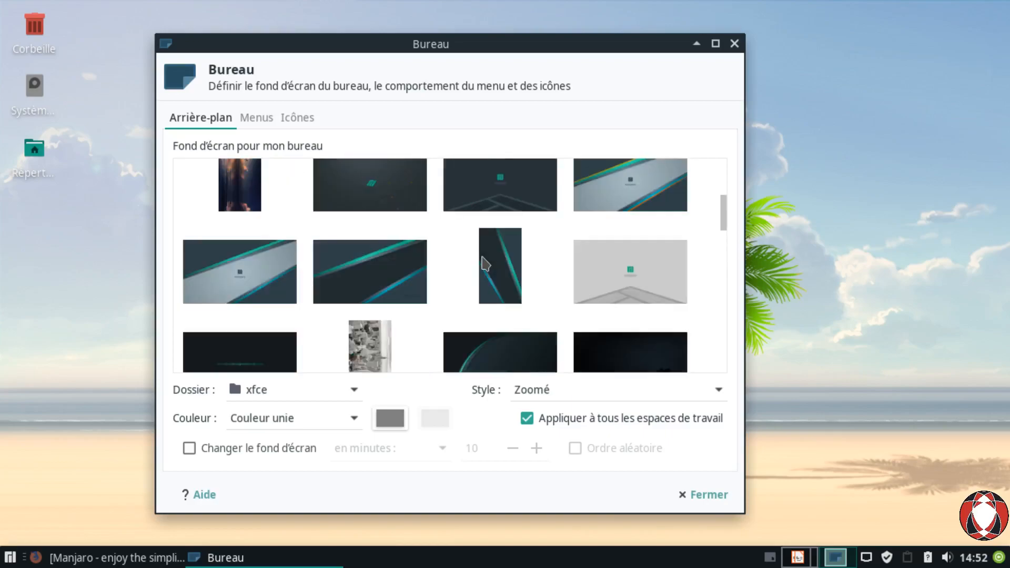
scroll(485, 263, "up", 2)
left_click(368, 315)
left_click_drag(513, 60, 571, 79)
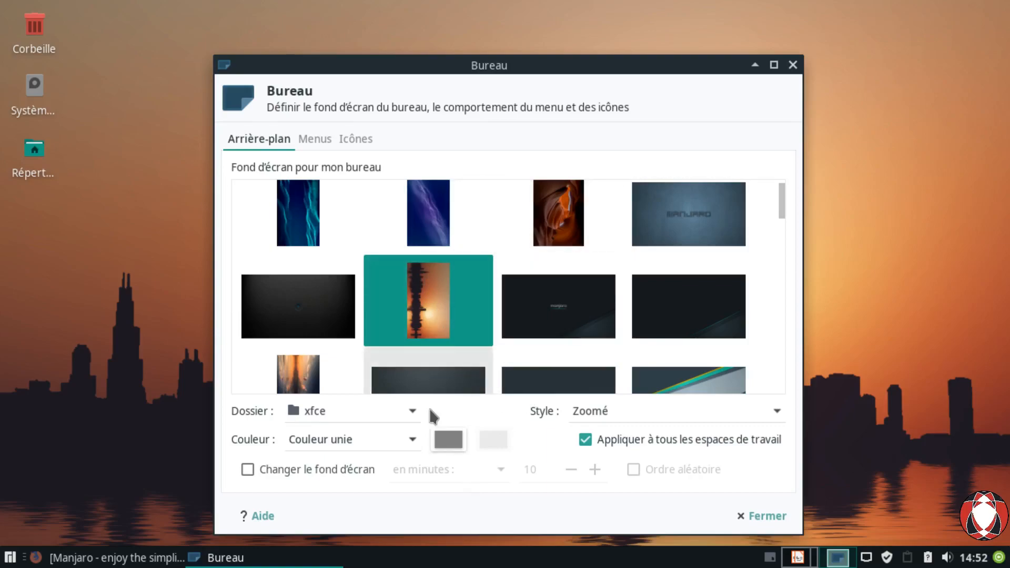
left_click(411, 413)
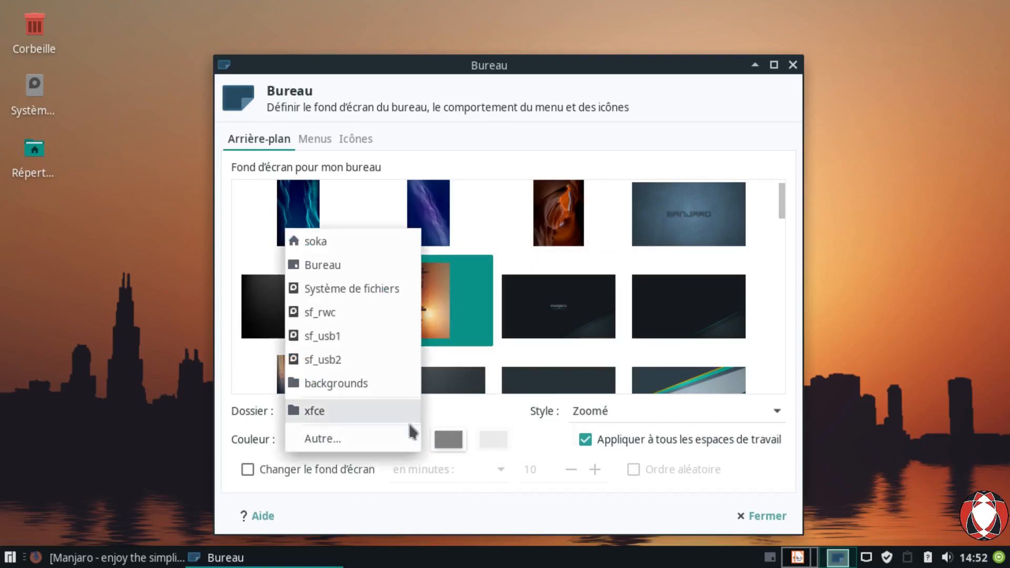
left_click(348, 445)
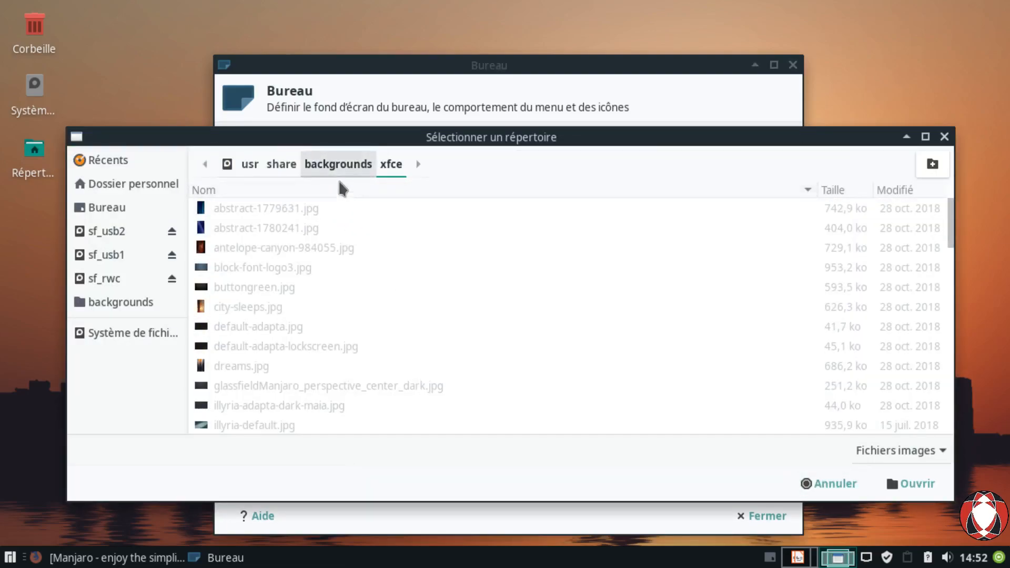
Step: Switch the wallpaper folder to backgrounds/wallpapers-2018
left_click(338, 176)
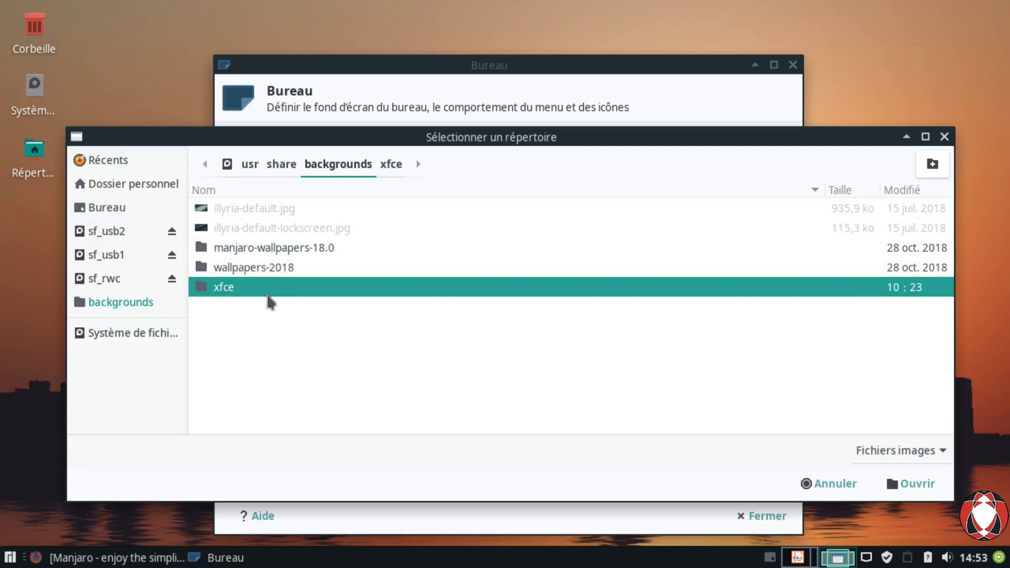
double_click(256, 276)
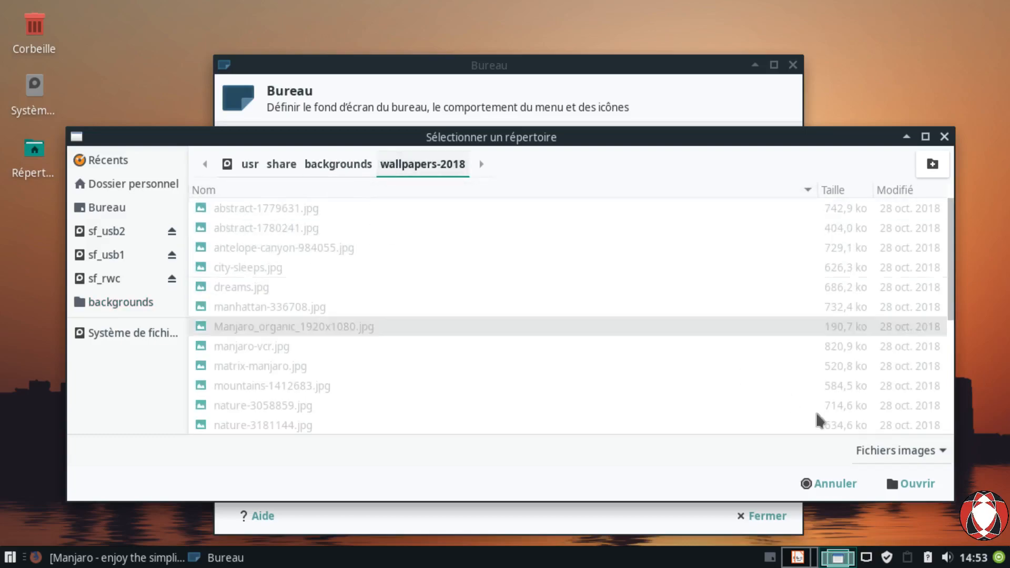
left_click(912, 483)
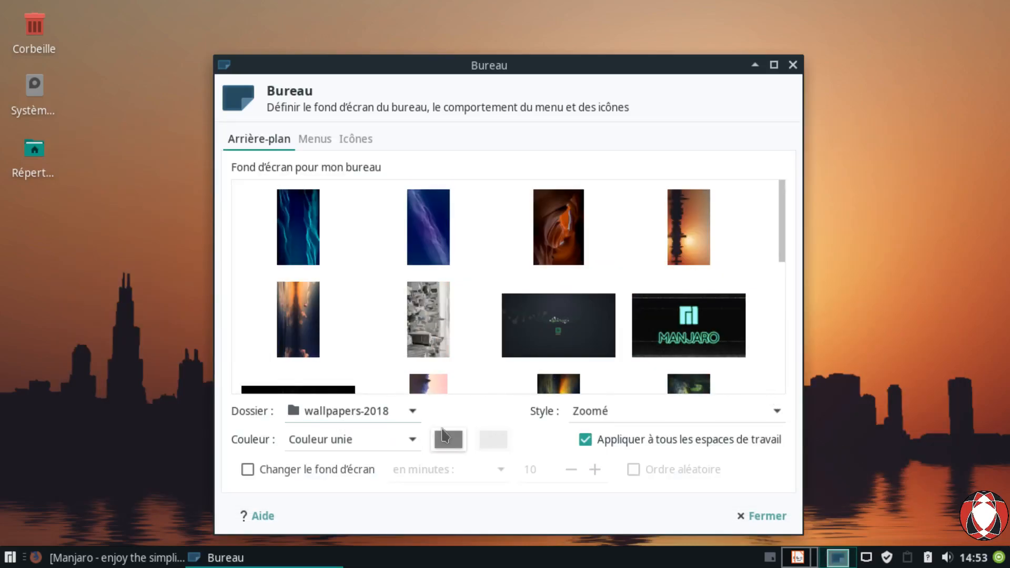
Step: Switch the wallpaper folder to manjaro-wallpapers-18.0
left_click(400, 412)
left_click(392, 436)
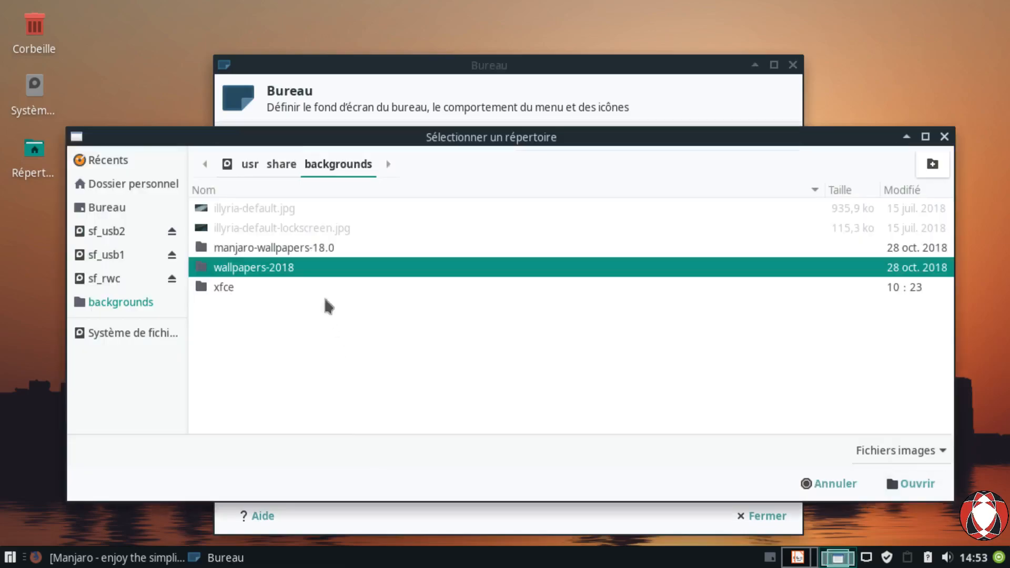
double_click(237, 255)
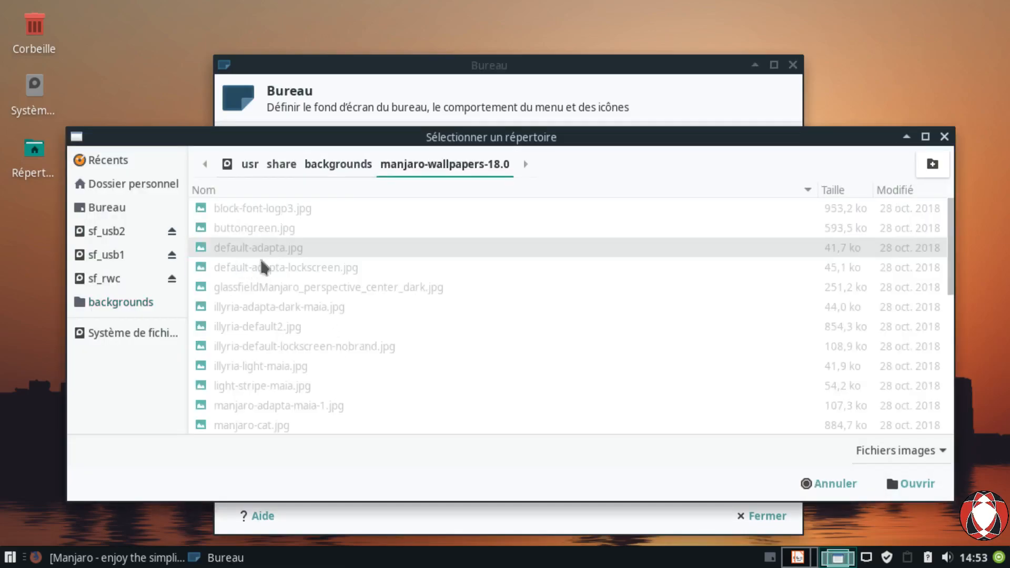
key("Return")
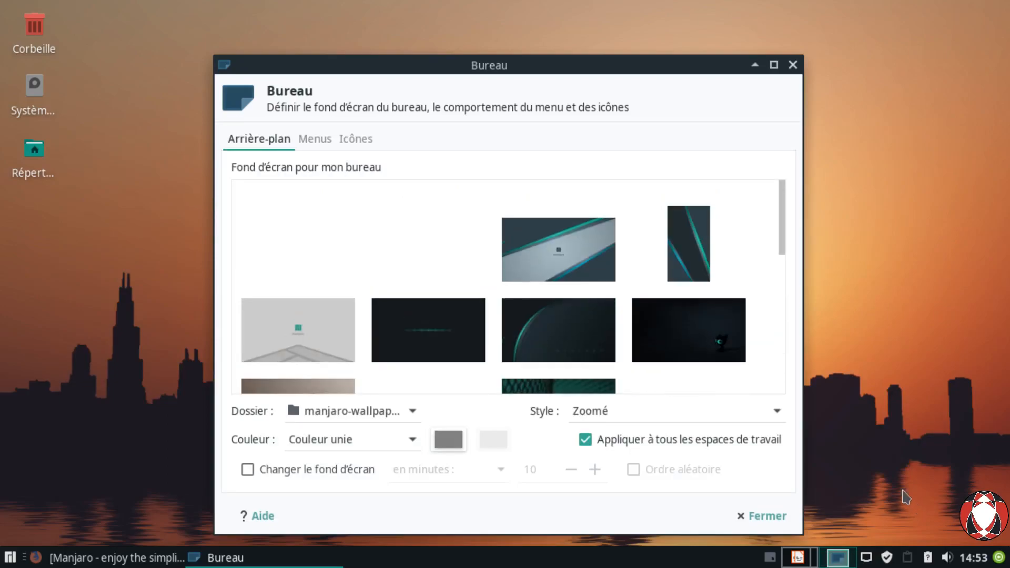
Step: Set the wallpaper folder back to xfce
left_click_drag(782, 237, 775, 421)
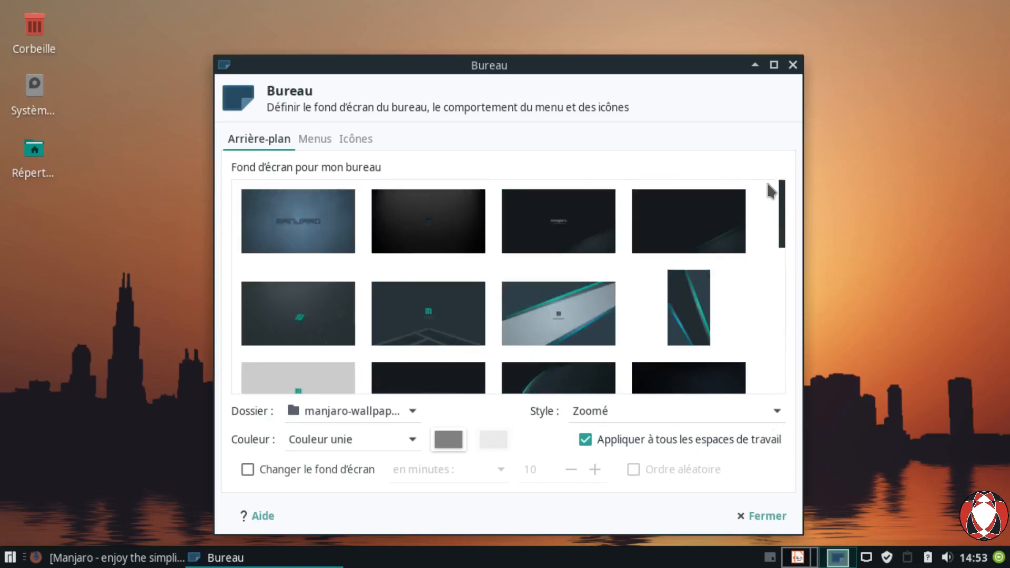
left_click(408, 418)
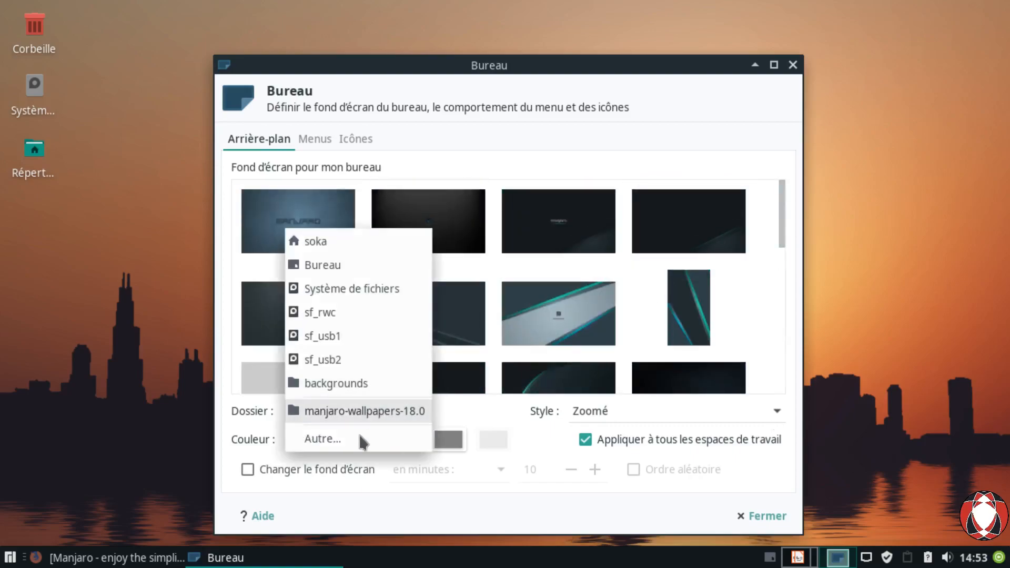
left_click(347, 441)
double_click(249, 289)
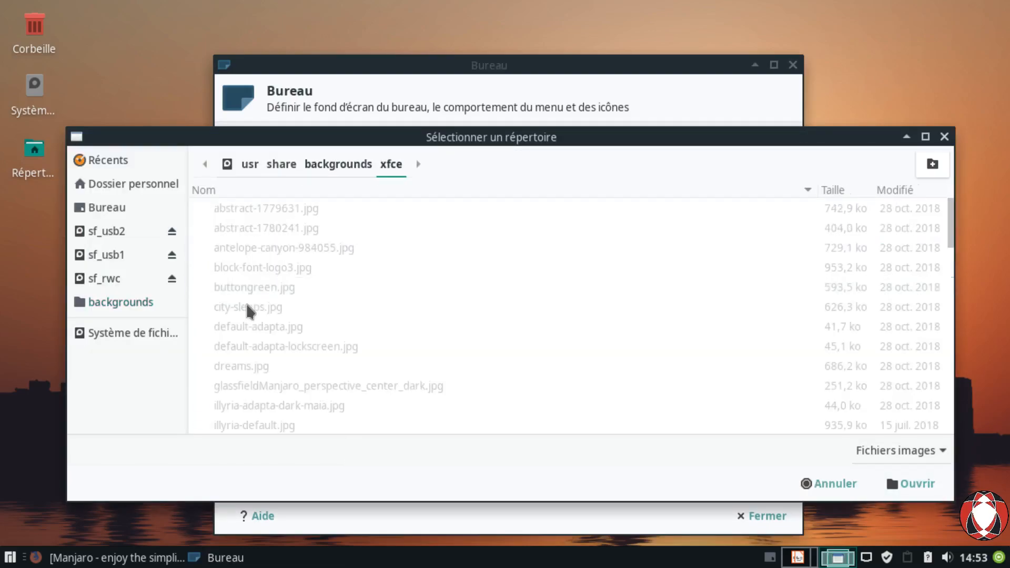
left_click(898, 495)
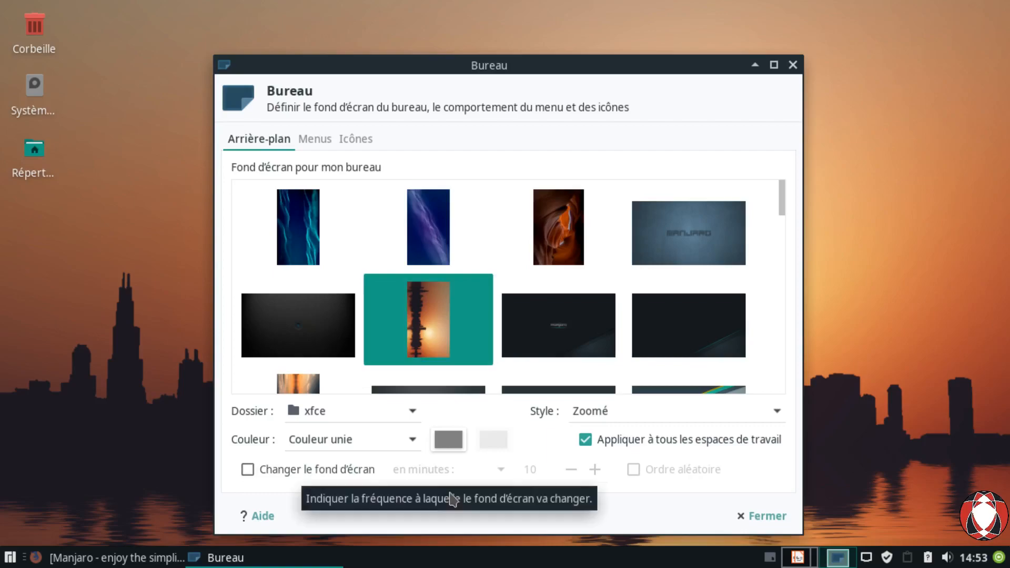
left_click(653, 417)
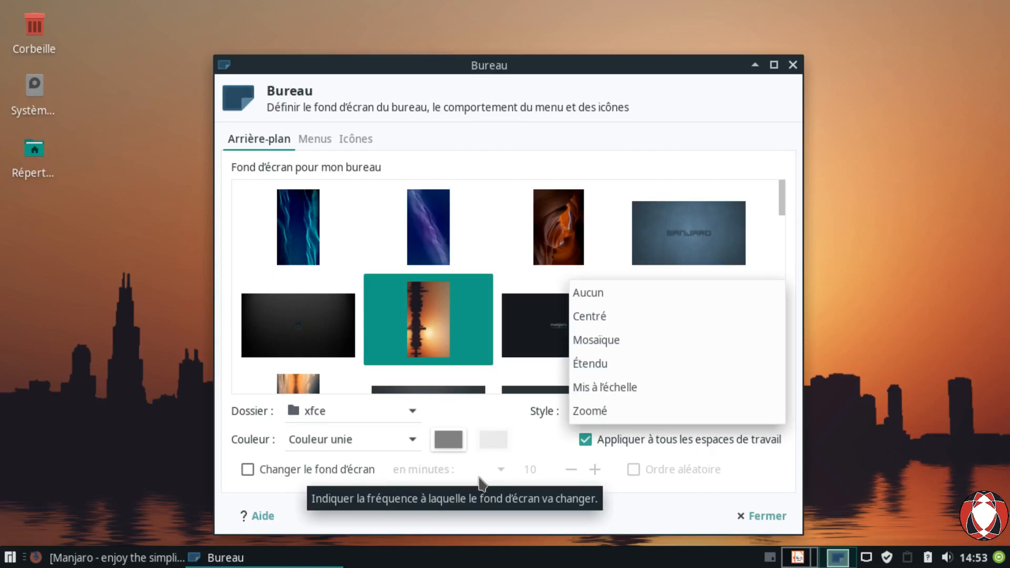
left_click(648, 524)
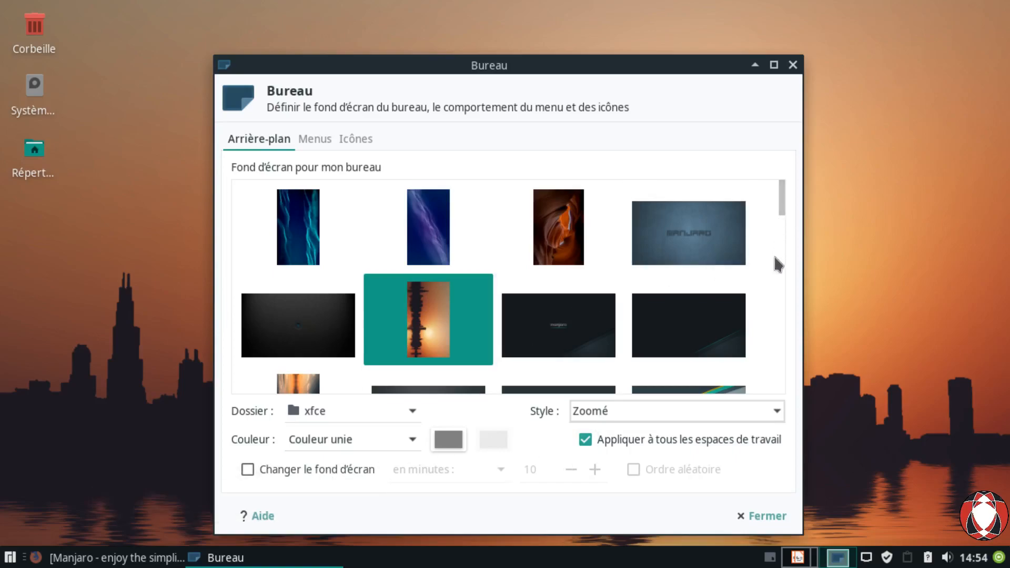
left_click_drag(778, 208, 751, 230)
left_click_drag(784, 203, 789, 302)
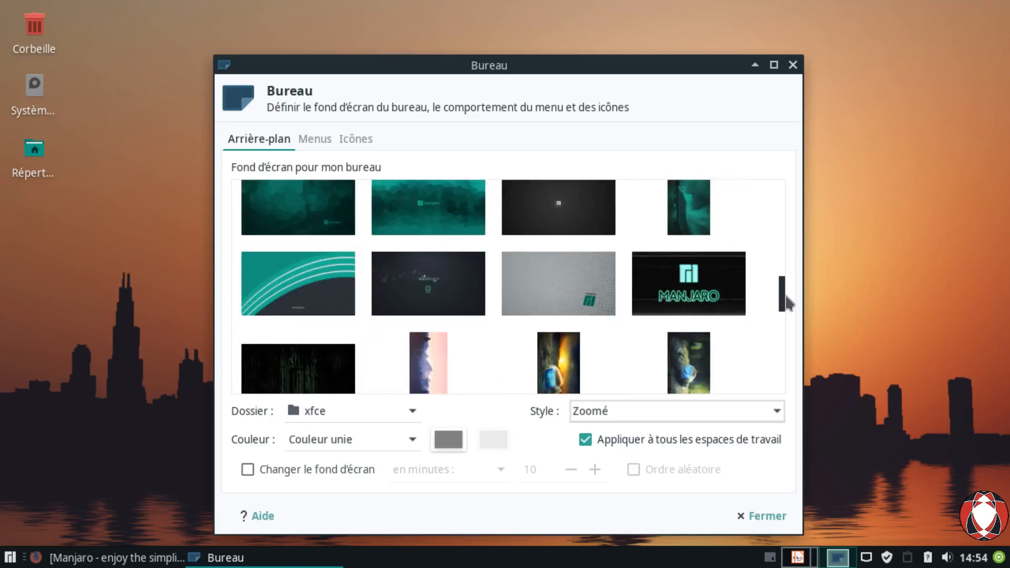
Step: Enable automatic wallpaper changing with the interval in seconds and random order
left_click(270, 490)
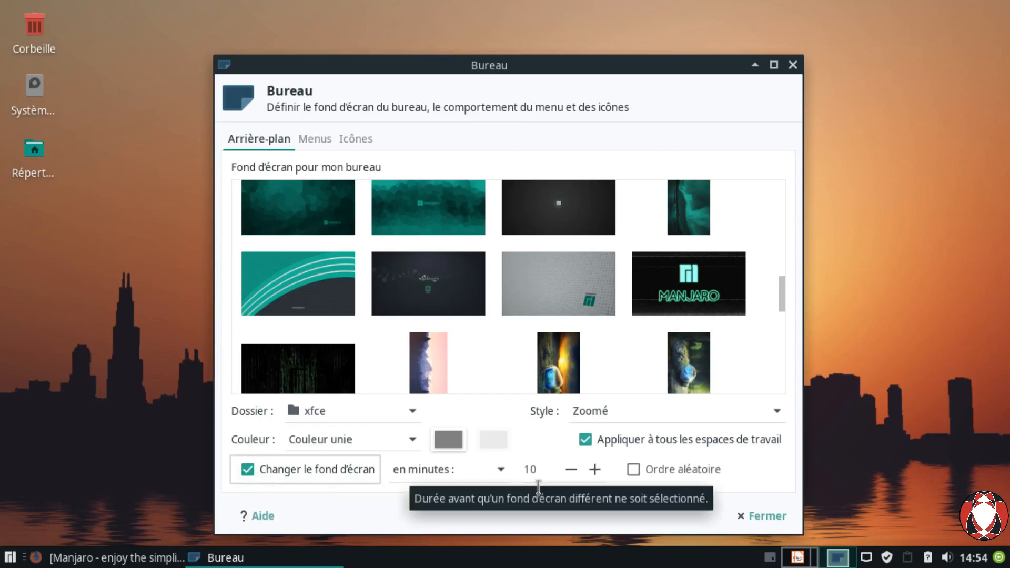
left_click(501, 482)
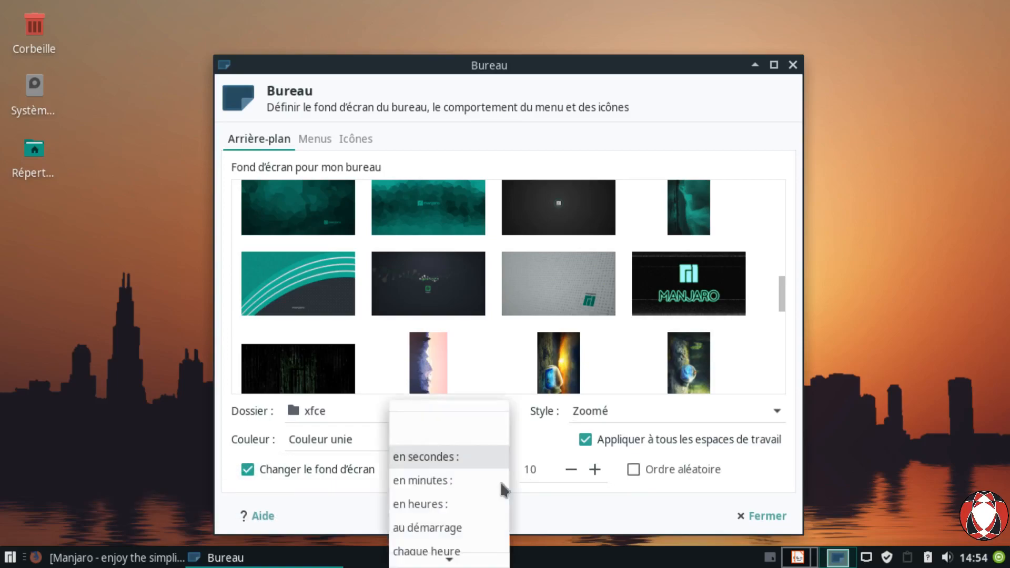
left_click(486, 471)
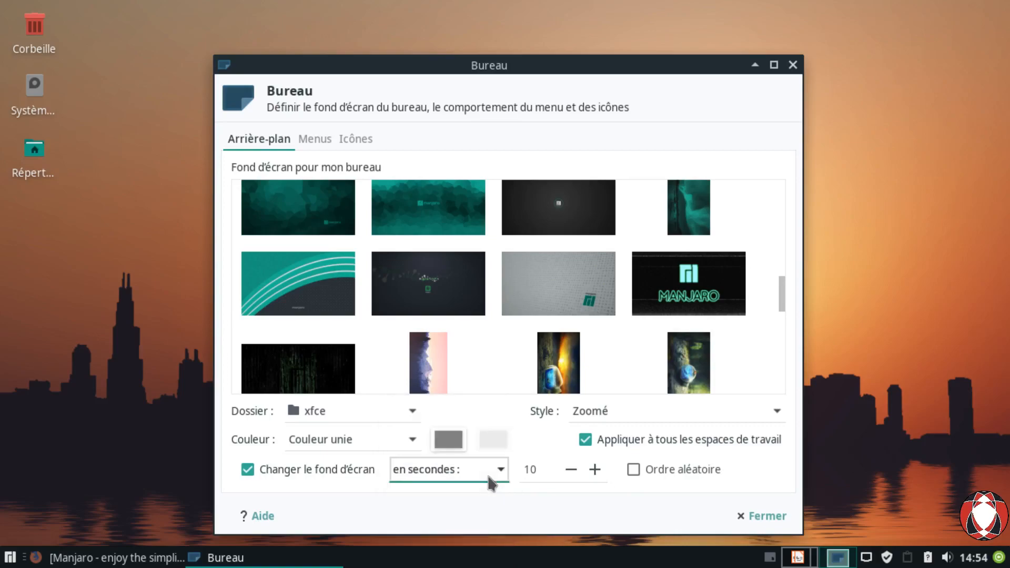
key("Tab")
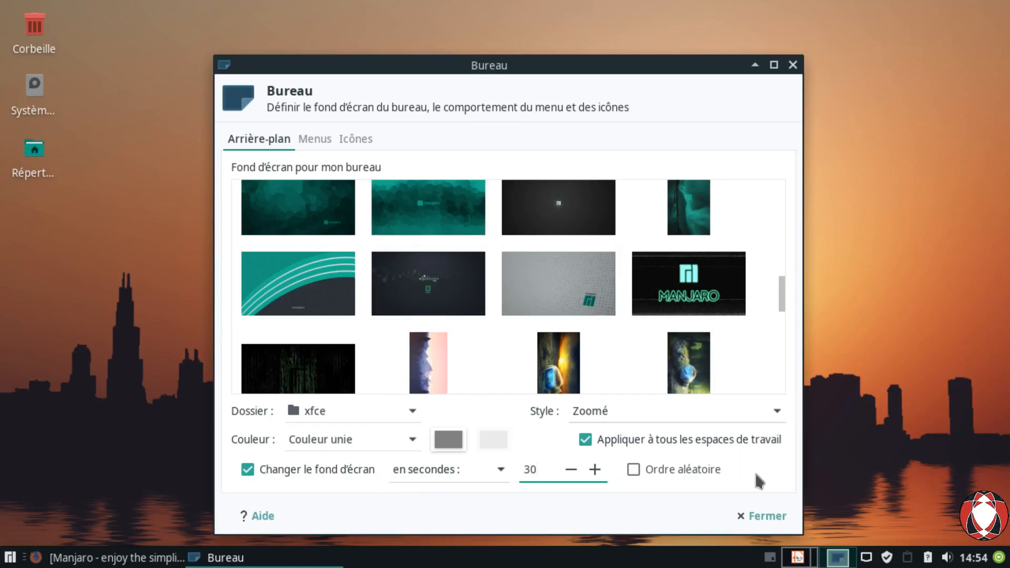
left_click(633, 481)
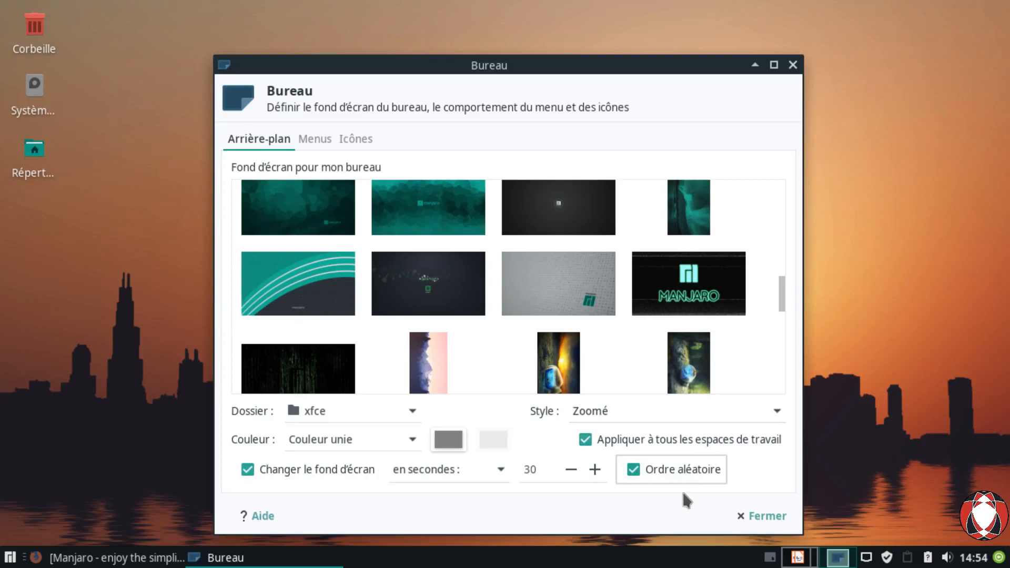
left_click_drag(782, 289, 785, 192)
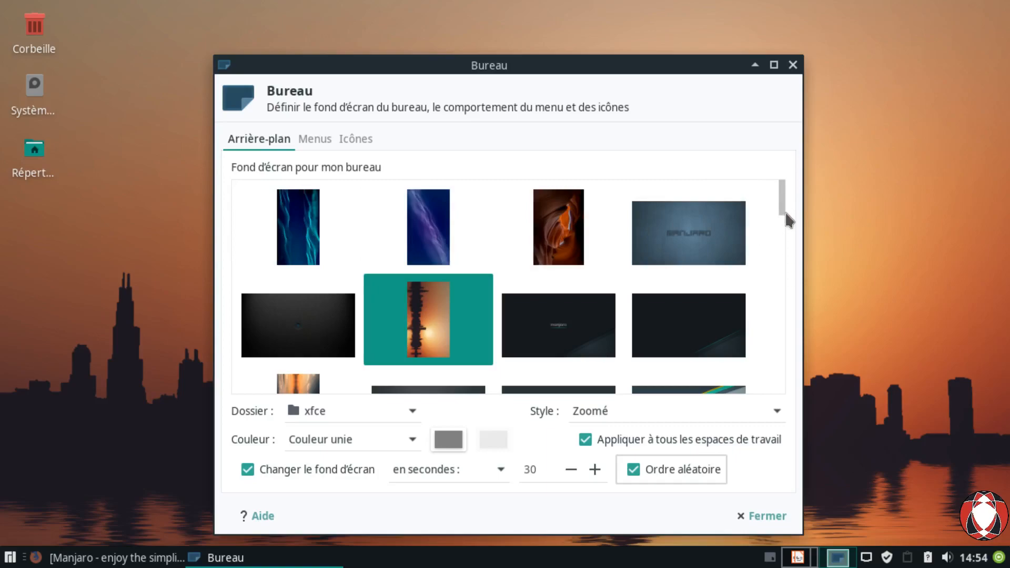
left_click_drag(786, 213, 778, 184)
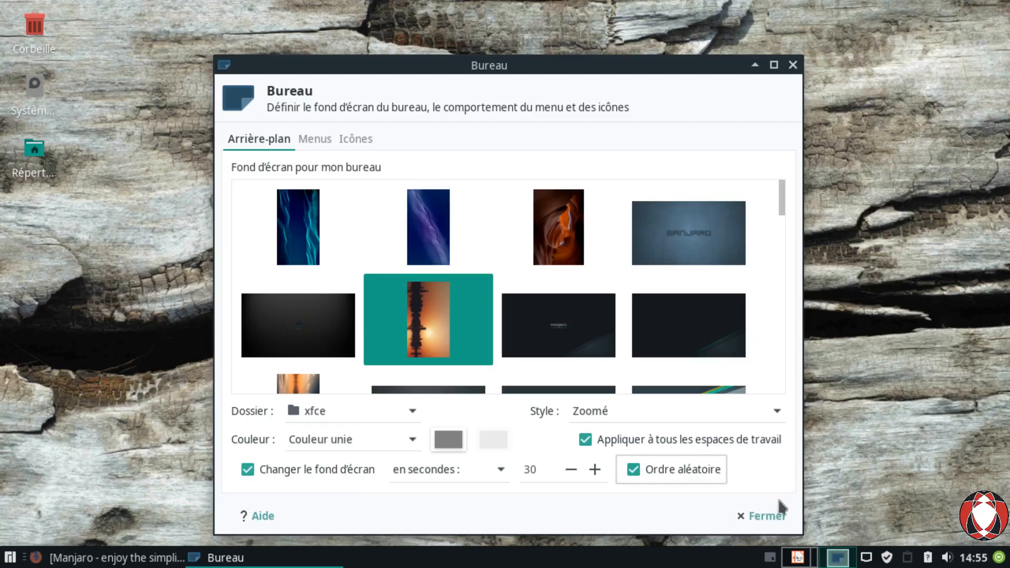
Step: Move the Bureau window to the right and switch to the Icônes page
left_click_drag(570, 79, 660, 47)
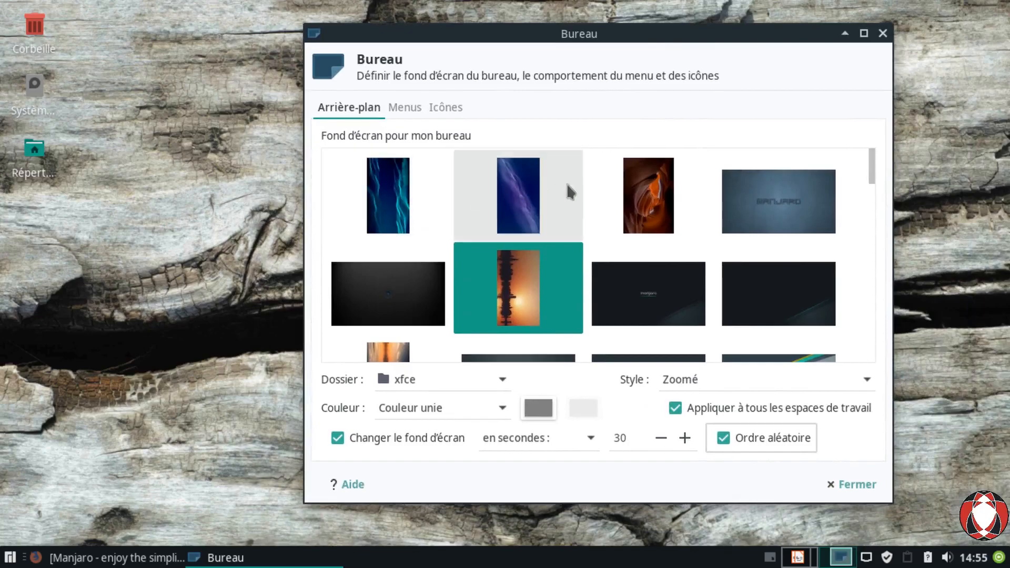
left_click_drag(529, 42, 643, 43)
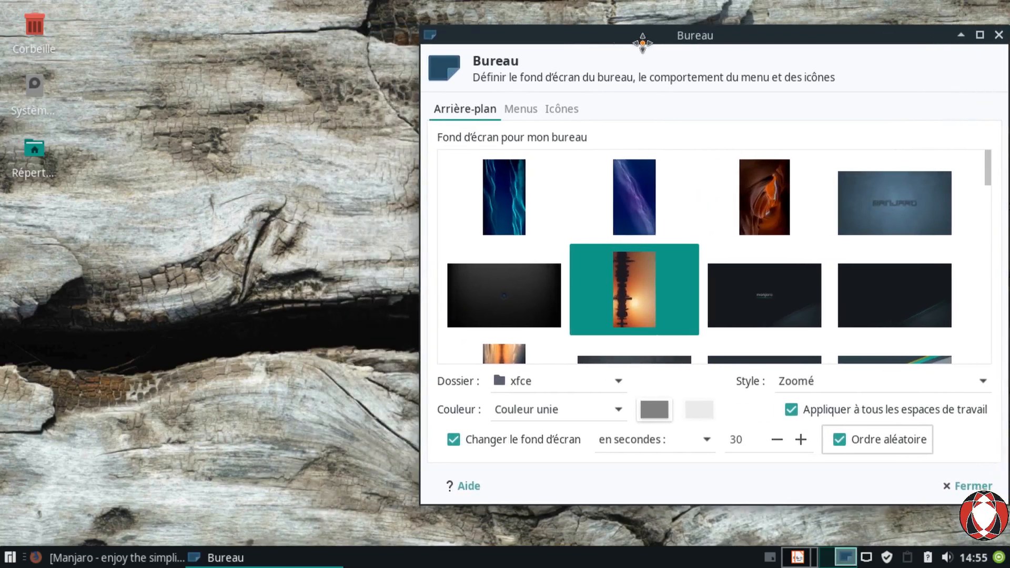
left_click(561, 108)
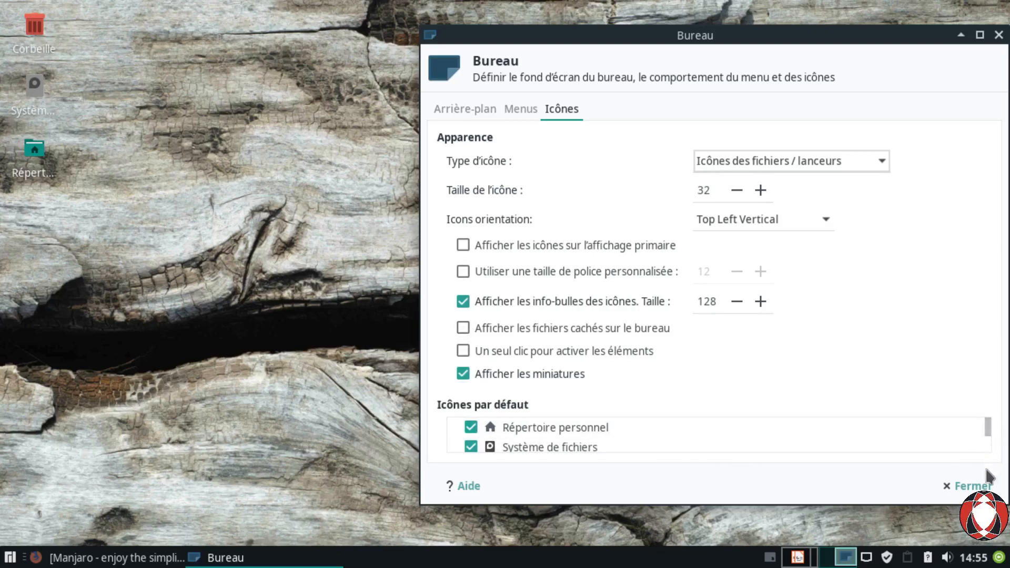
Step: Untick Répertoire personnel, Système de fichiers and Corbeille under the default desktop icons
mouse_move(989, 432)
left_mouse_down()
mouse_move(991, 480)
mouse_move(986, 424)
left_mouse_up()
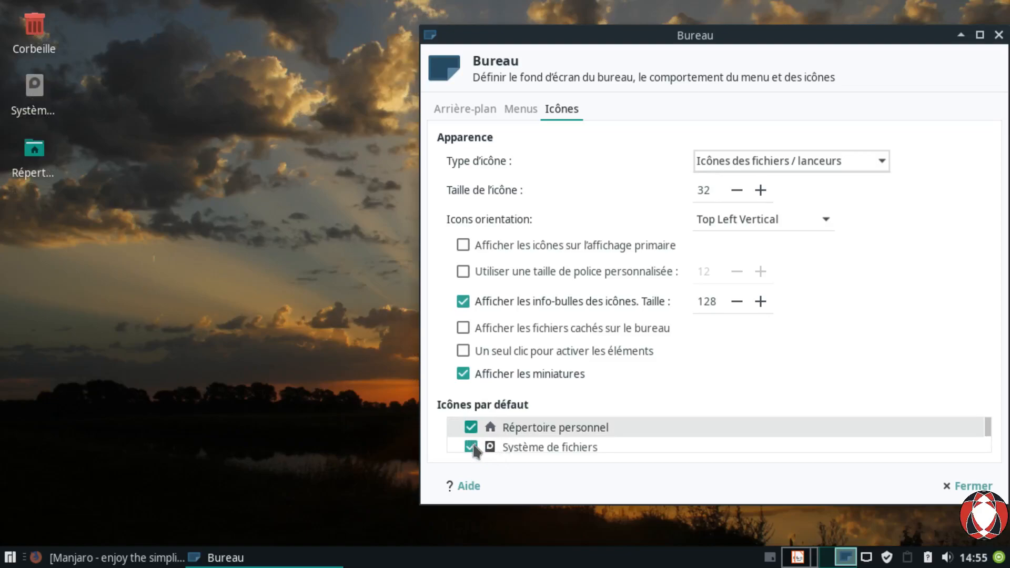
left_click(472, 441)
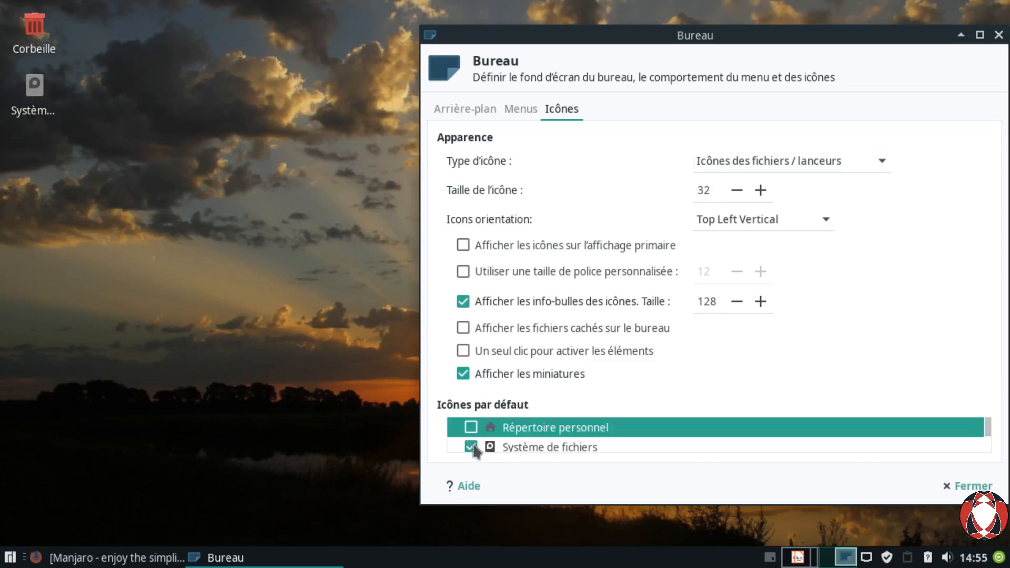
left_click(472, 447)
scroll(579, 445, "down", 1)
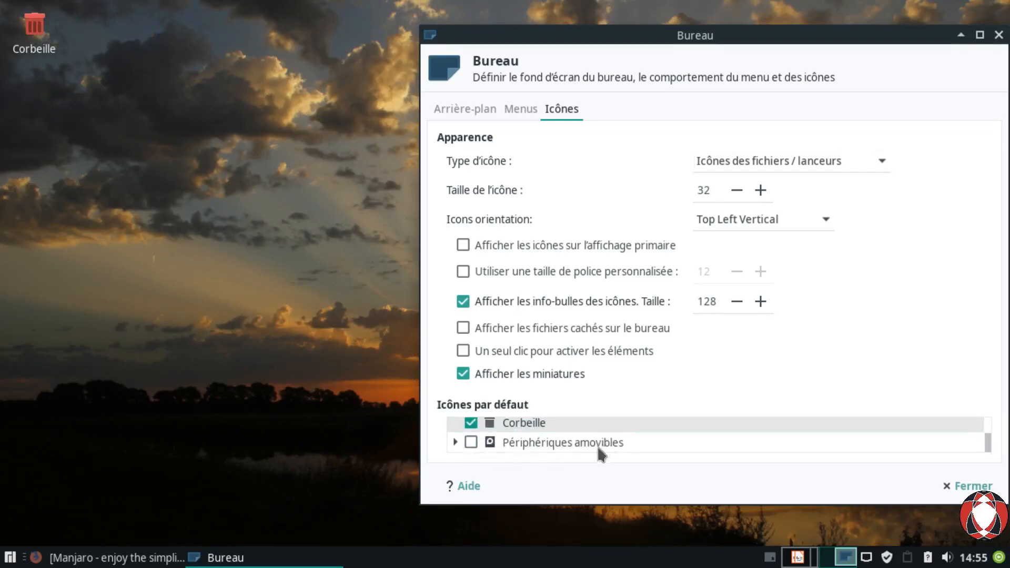
left_click(471, 423)
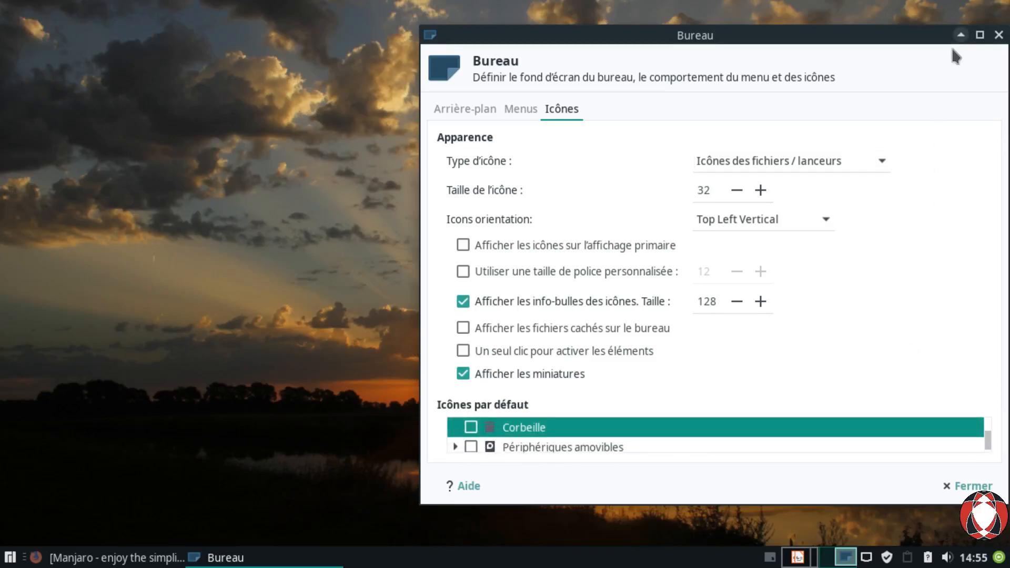
Step: Roll the settings window up to view the icon-free desktop, then restore it
left_click(961, 35)
left_click(417, 199)
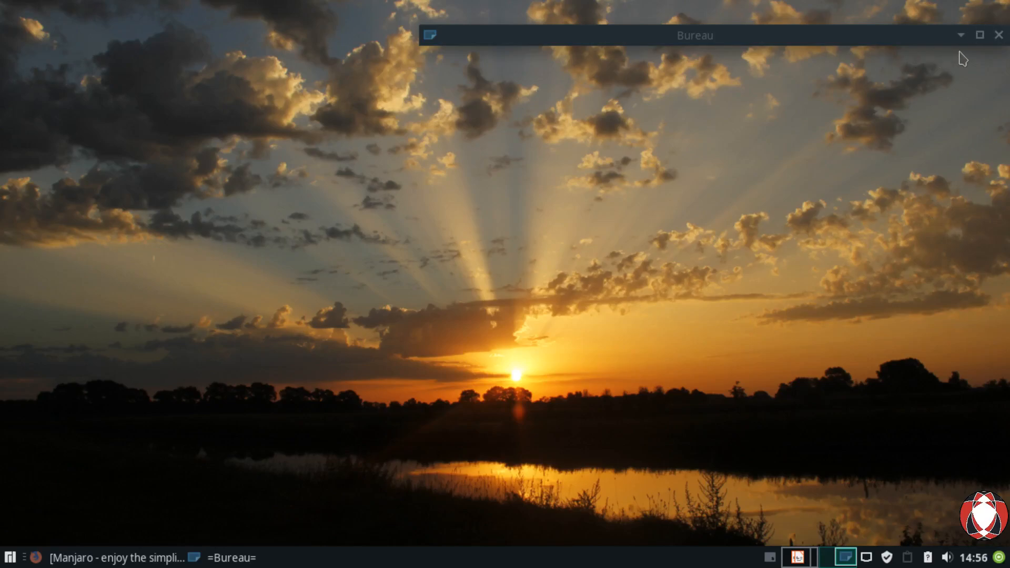
left_click(961, 35)
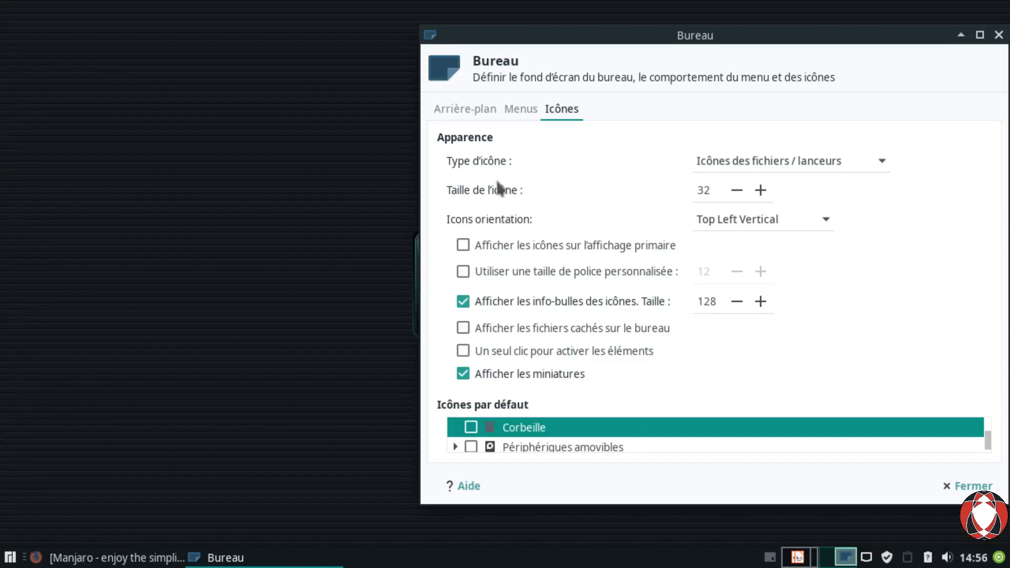
Step: Close the desktop settings from the Arrière-plan tab and reopen Tous les paramètres via the Whisker menu
left_click(455, 125)
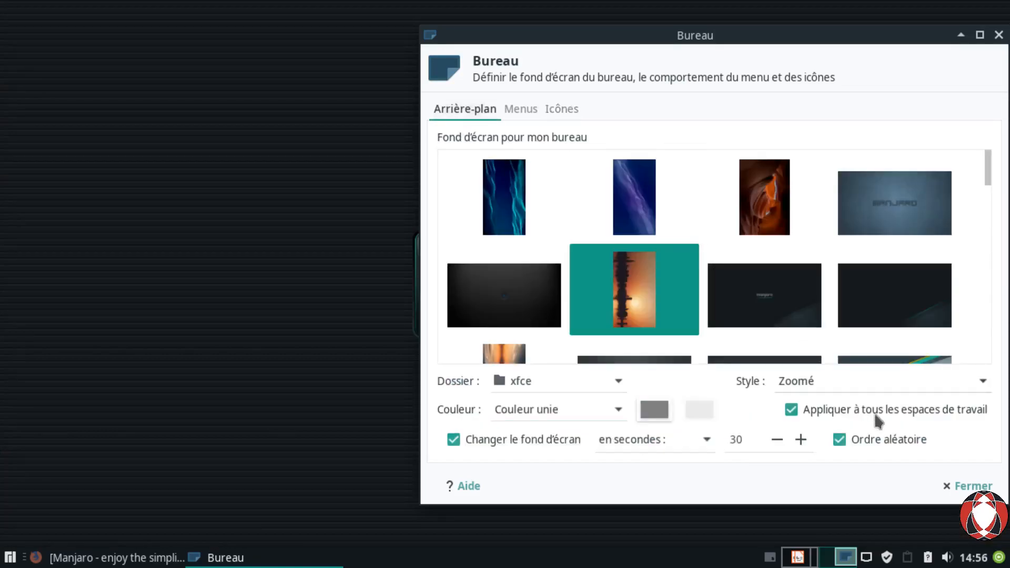
left_click(955, 485)
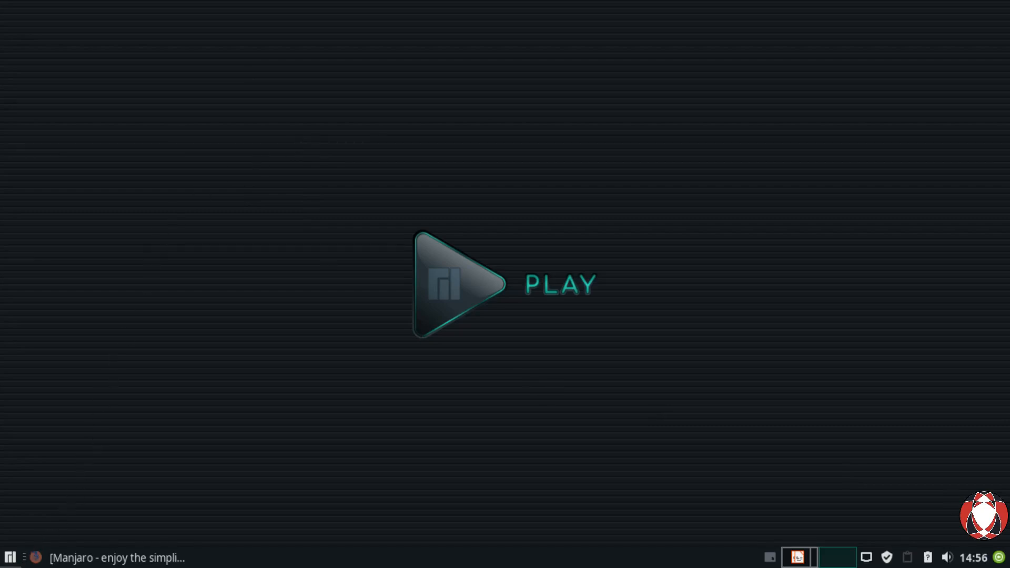
left_click(10, 558)
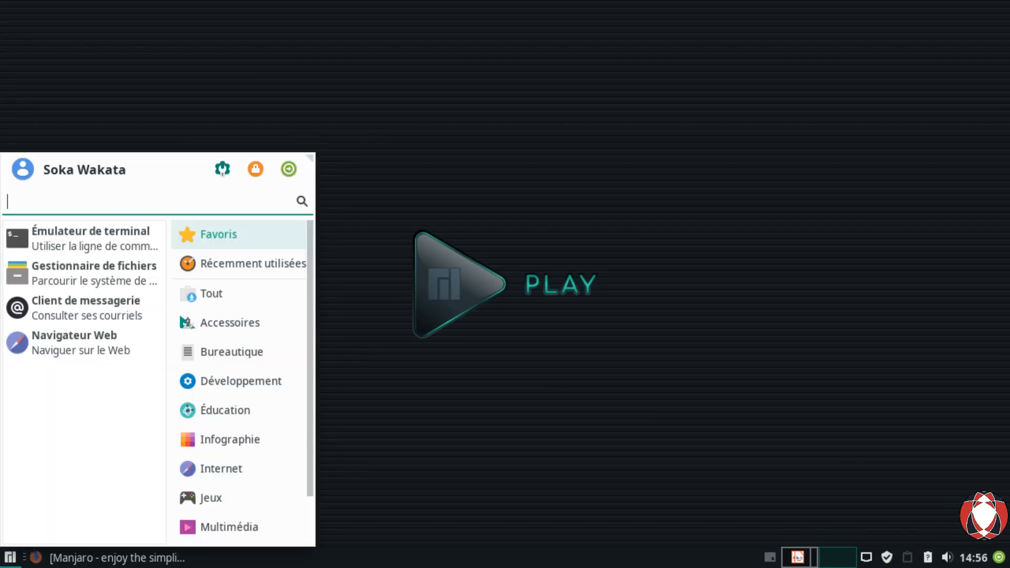
left_click(225, 183)
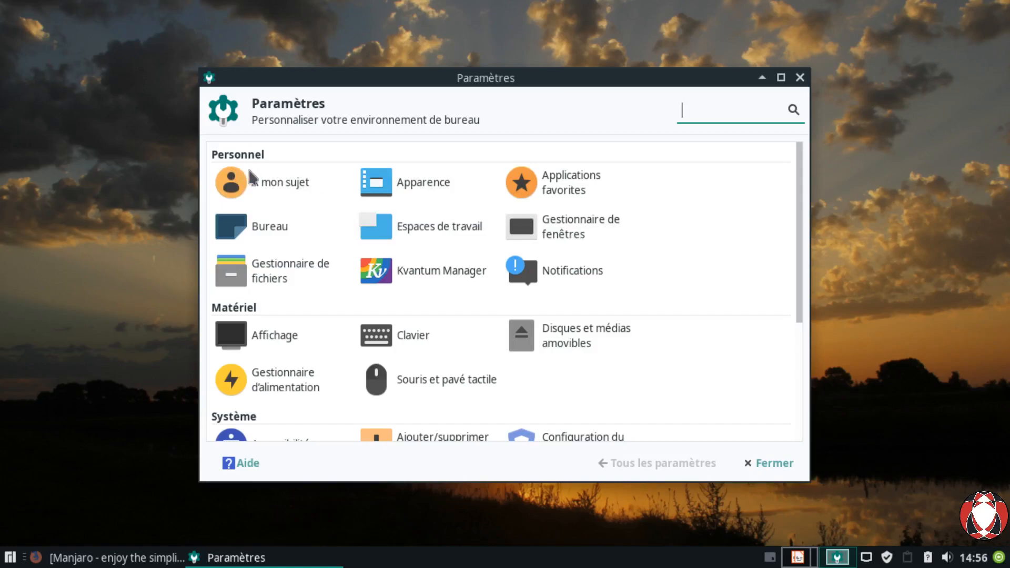
Step: Open Apparence from Paramètres, move its window to the upper right, and open the Whisker menu
left_click(424, 198)
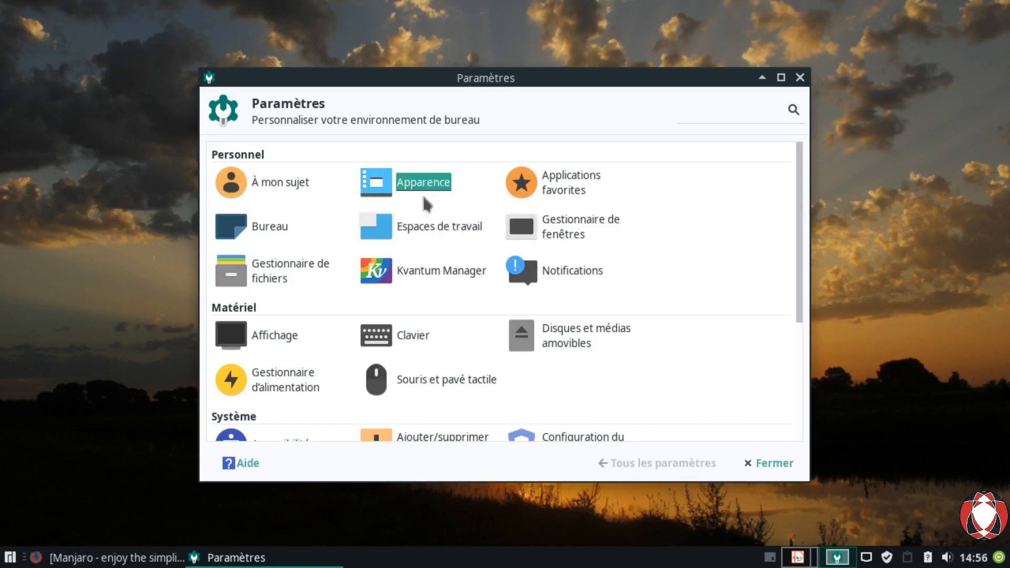
left_click_drag(433, 95, 542, 46)
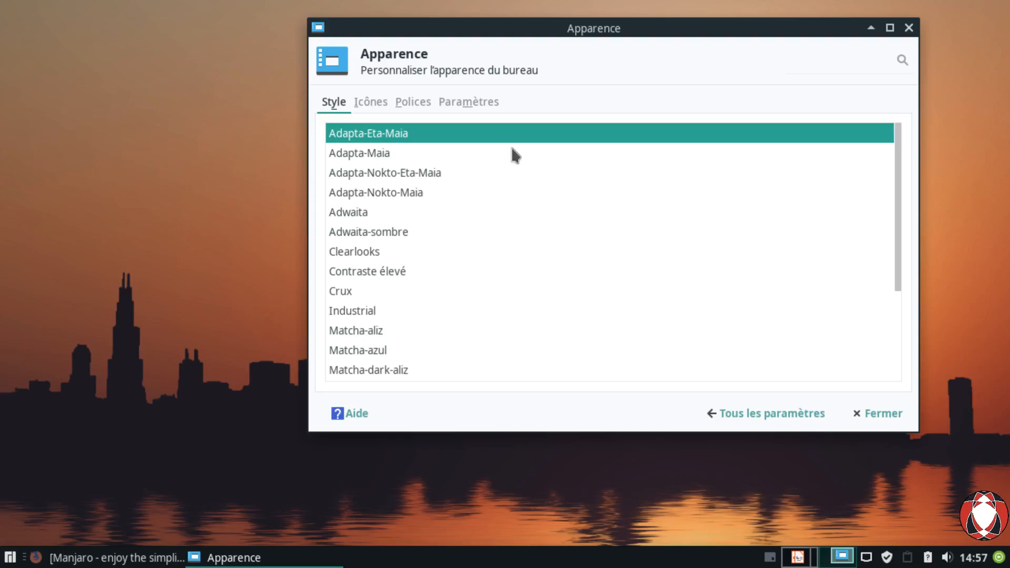
left_click(10, 557)
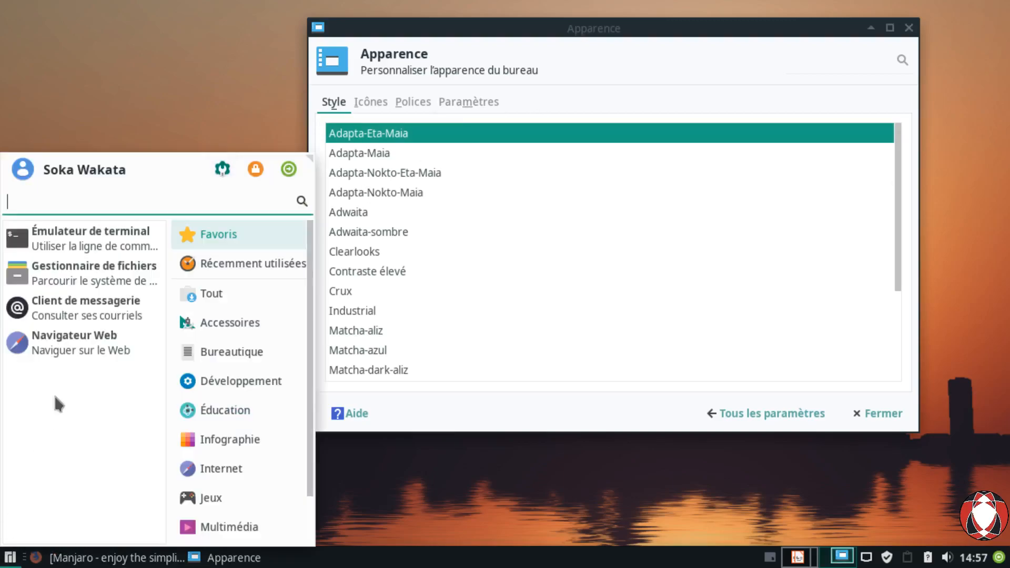
Step: Launch the file manager at lower left and place the Apparence window at top right
left_click(103, 284)
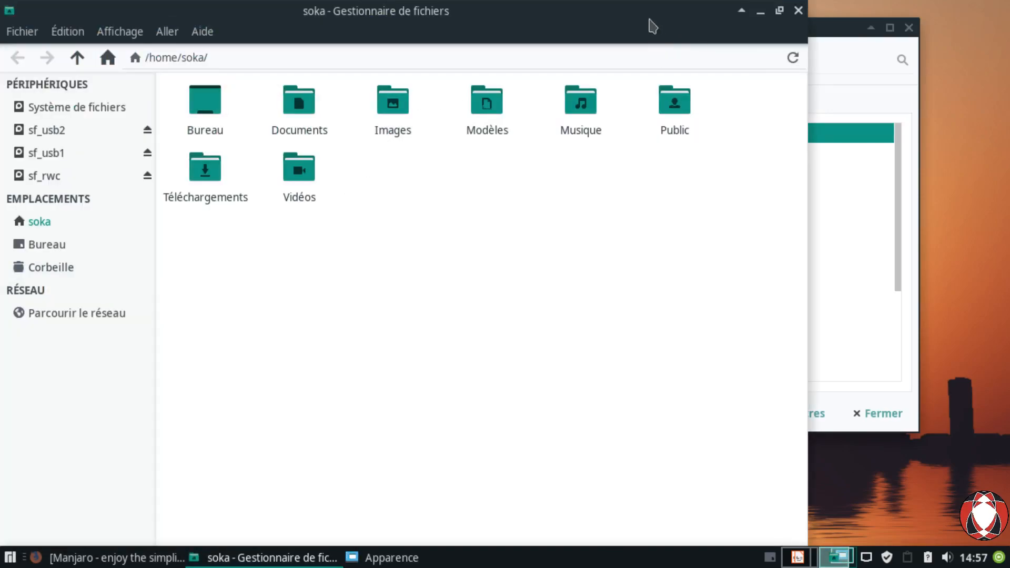
left_click_drag(650, 23, 402, 164)
left_click_drag(672, 44, 758, 26)
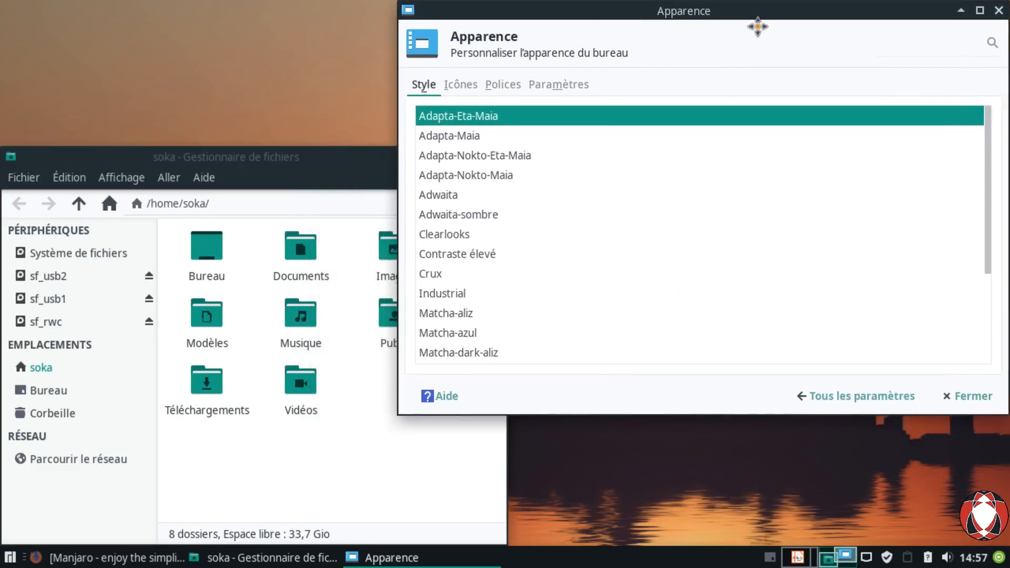
Step: Preview the Adapta-Maia, Crux, Industrial, Matcha-aliz, Matcha-sea, Mist and Redmond style themes
left_click(463, 148)
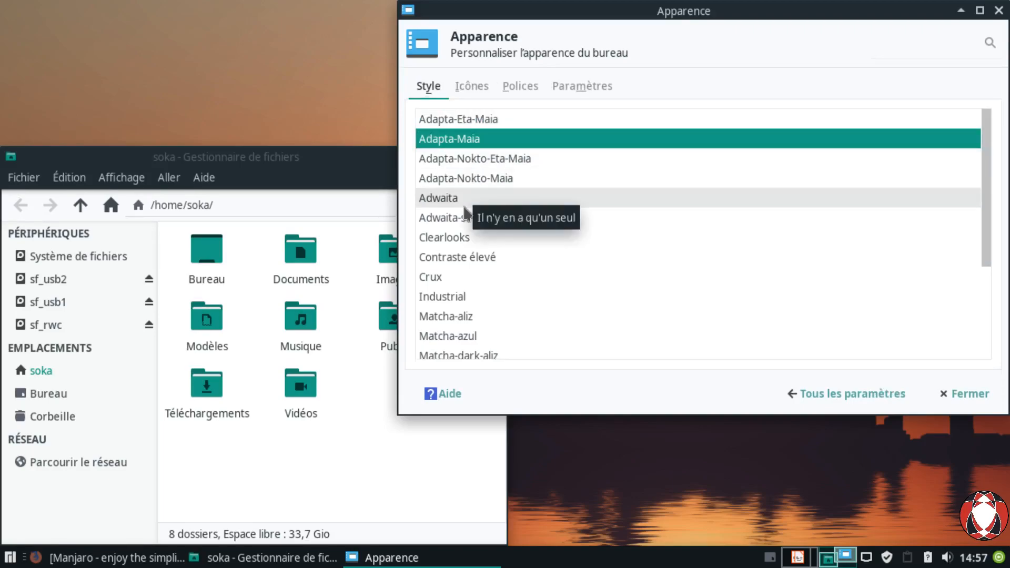
left_click(446, 296)
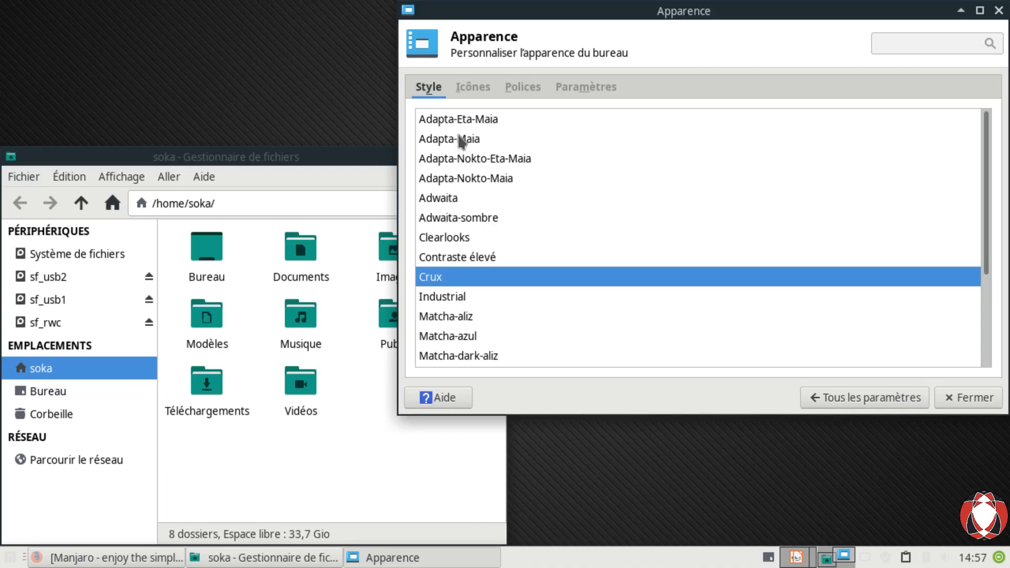
key("Home")
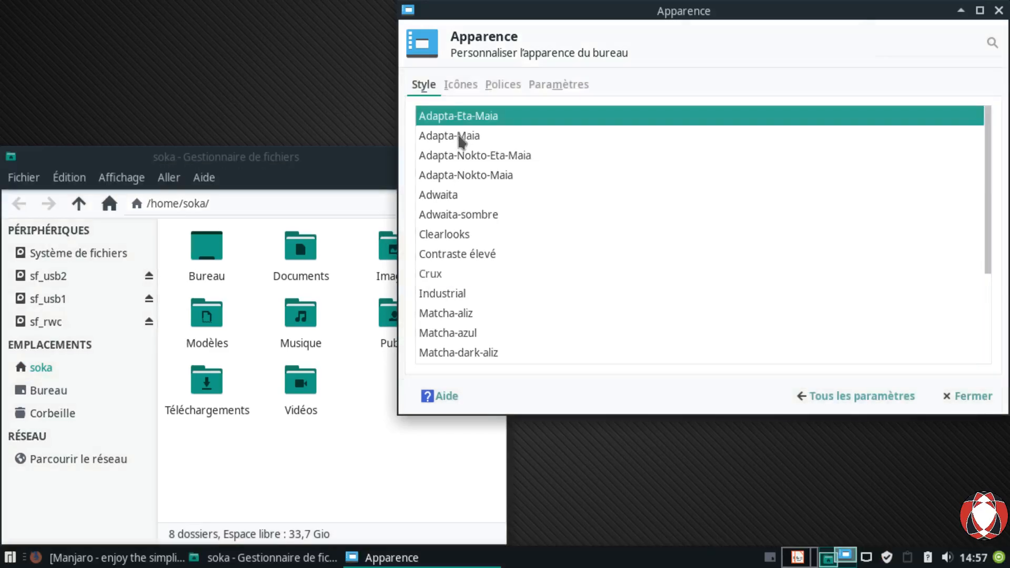
left_click(446, 303)
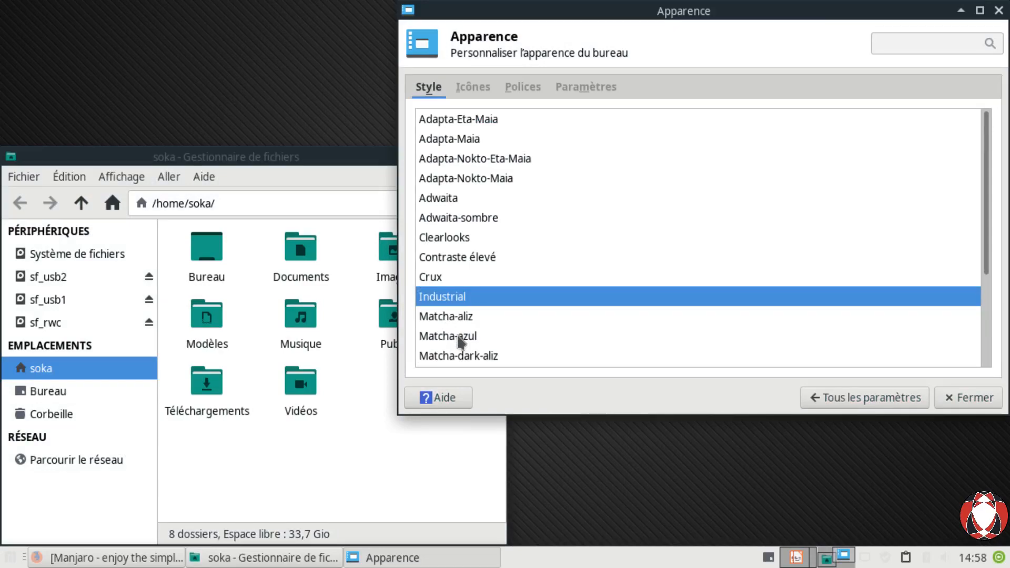
key("Down")
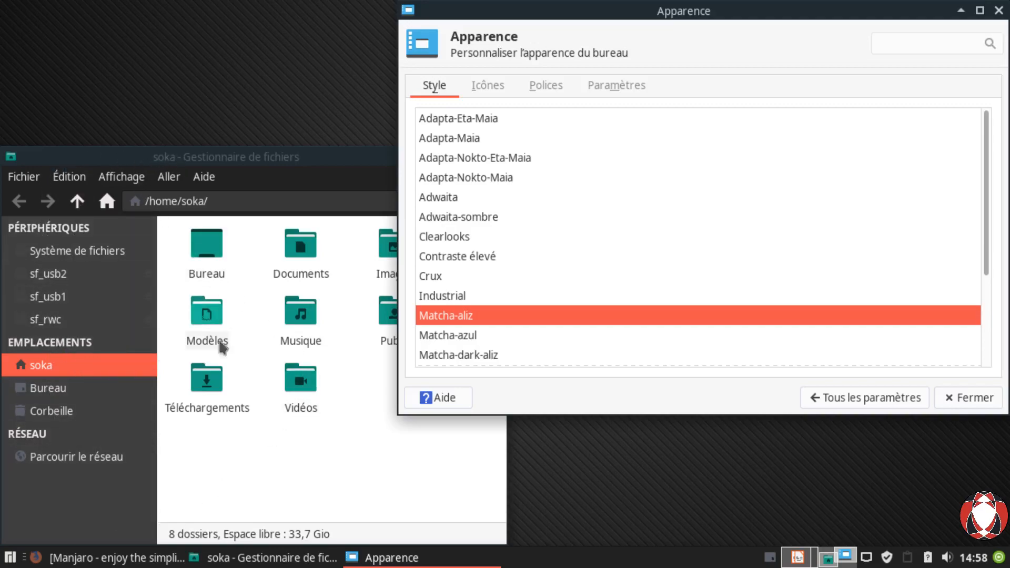
scroll(526, 326, "down", 5)
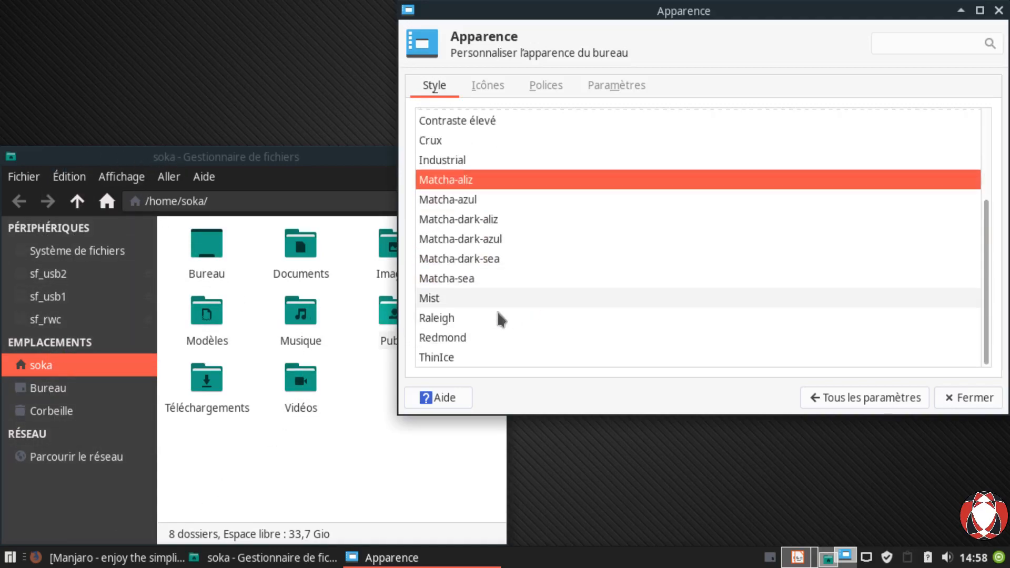
left_click(450, 289)
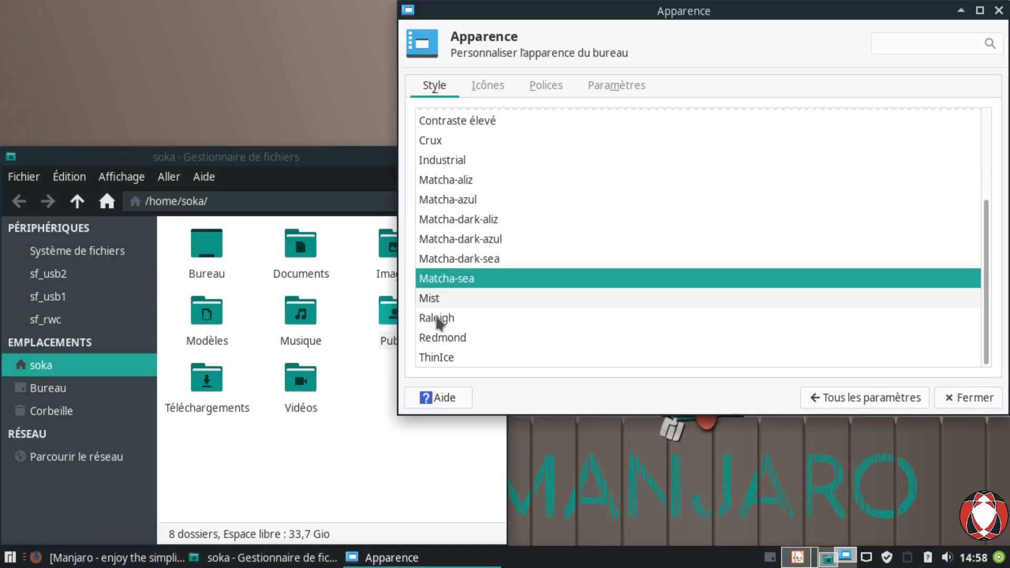
key("Down")
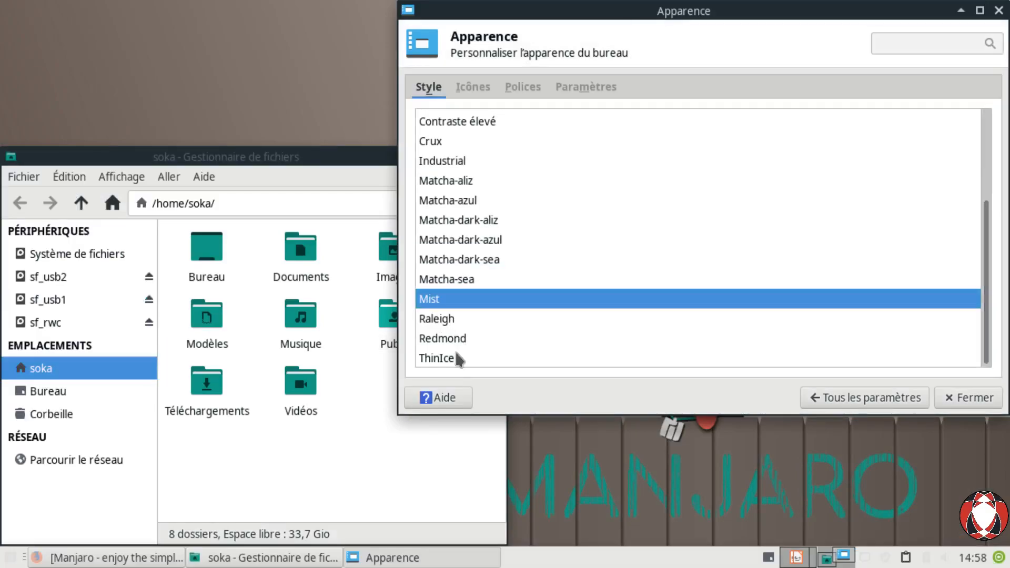
key("Down")
key("Down")
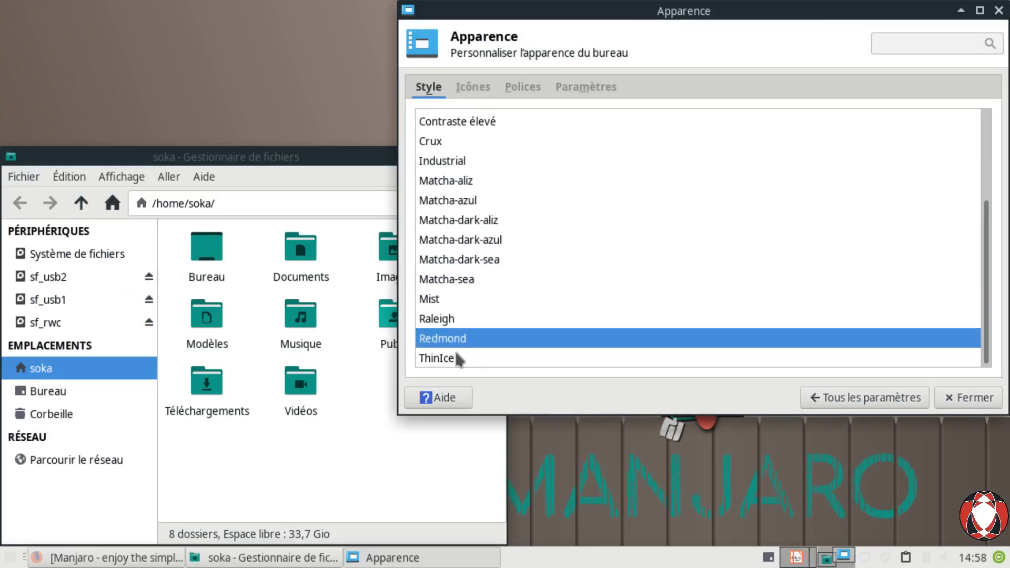
Step: Compare ThinIce, Industrial and Matcha-aliz, then settle on the Adapta-Eta-Maia style
scroll(504, 277, "up", 2)
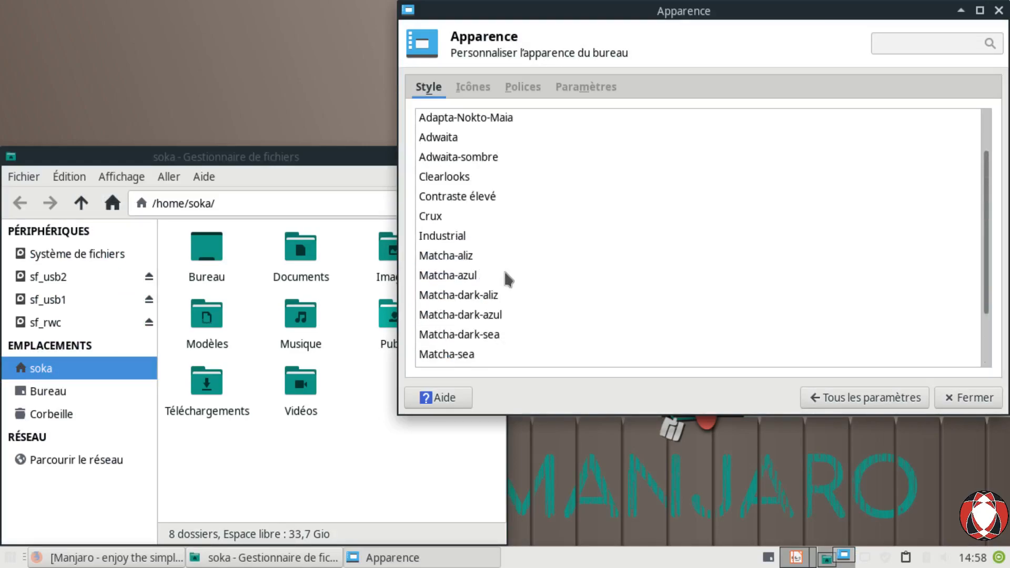
scroll(505, 272, "up", 1)
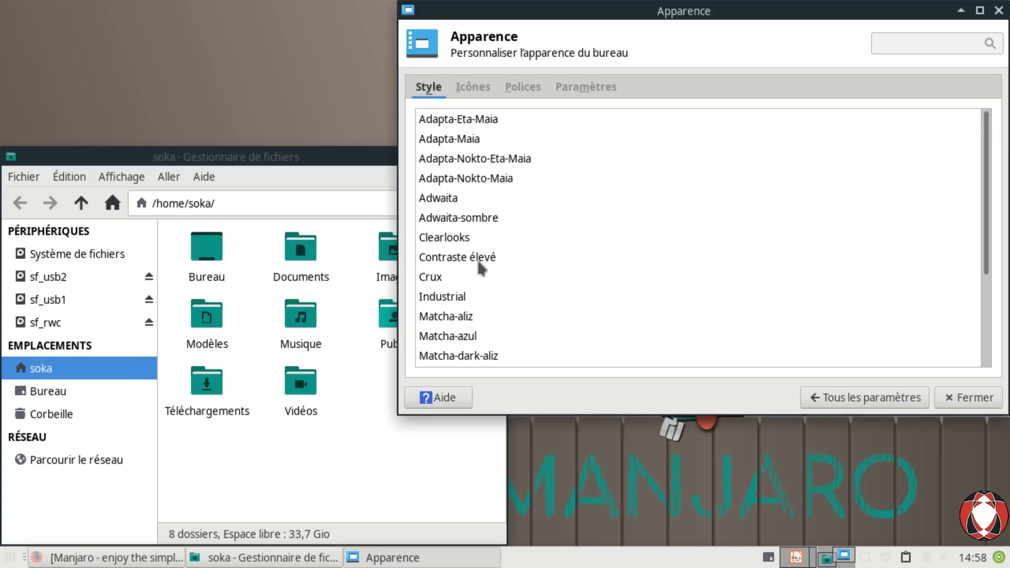
scroll(513, 281, "down", 3)
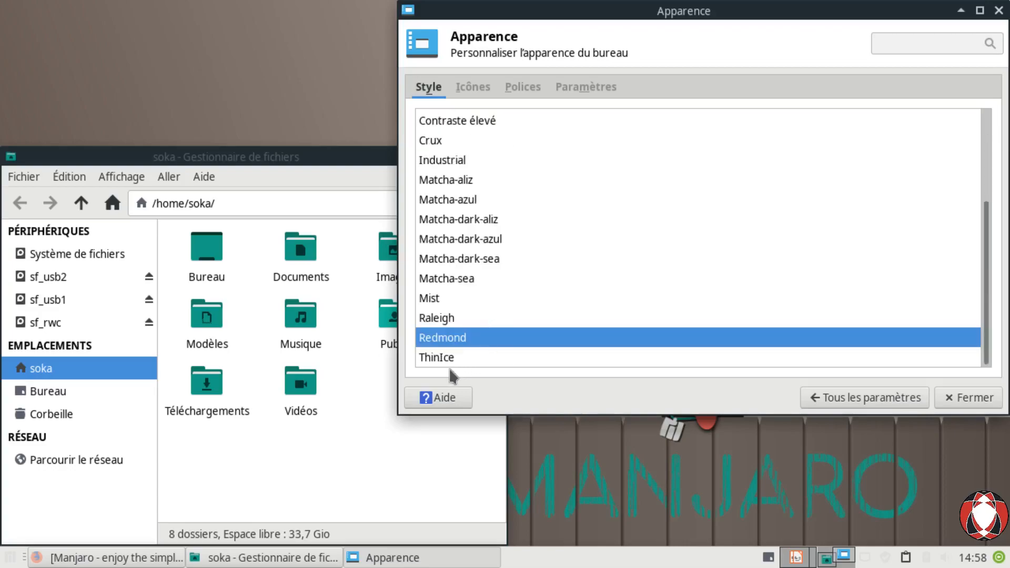
key("Down")
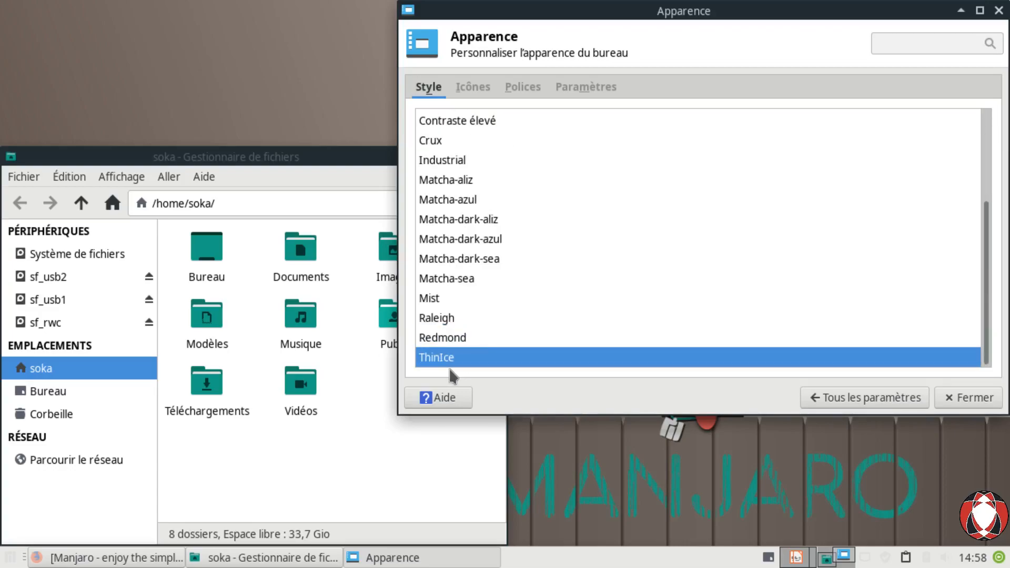
scroll(525, 318, "up", 3)
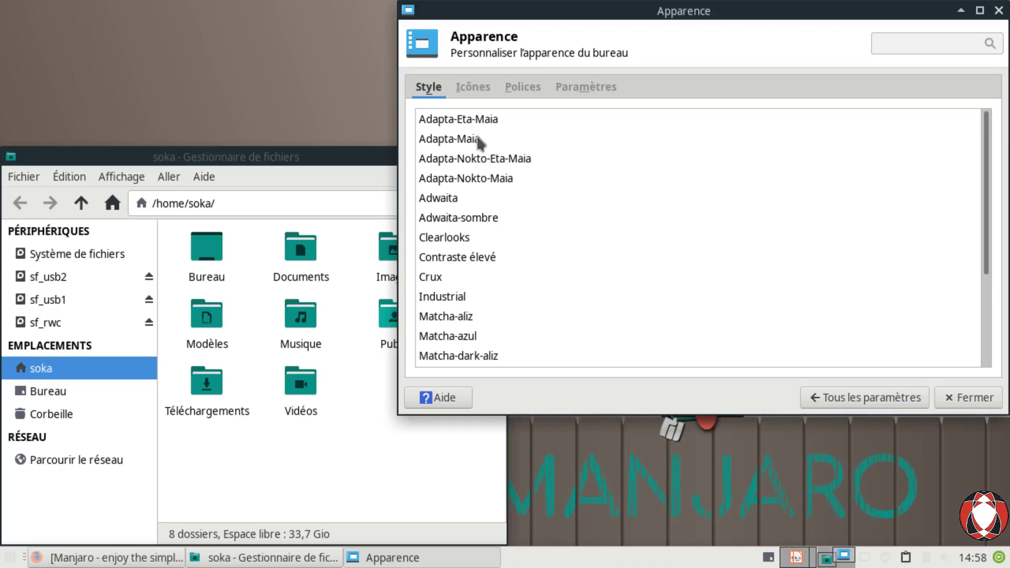
key("Down")
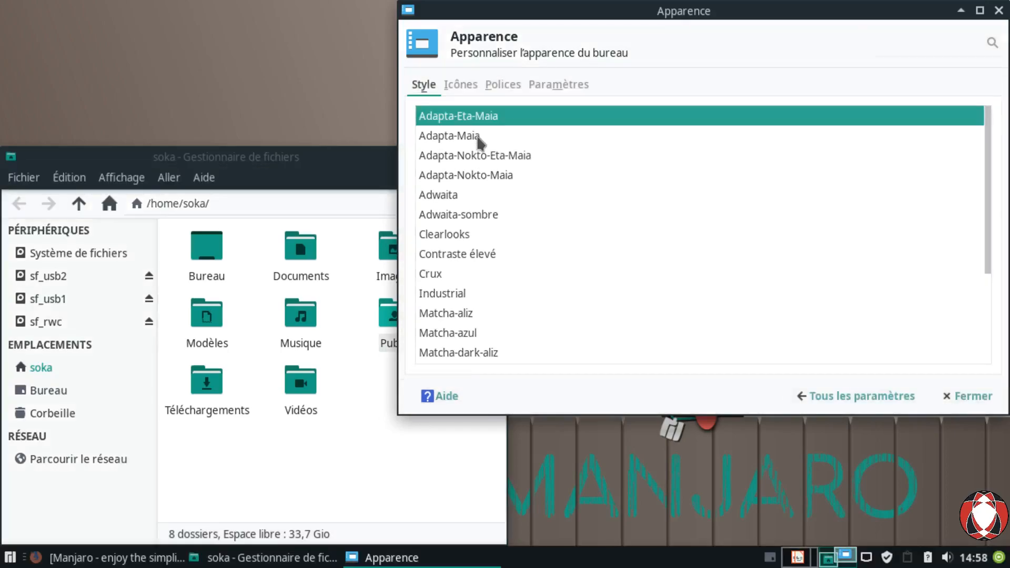
left_click(450, 316)
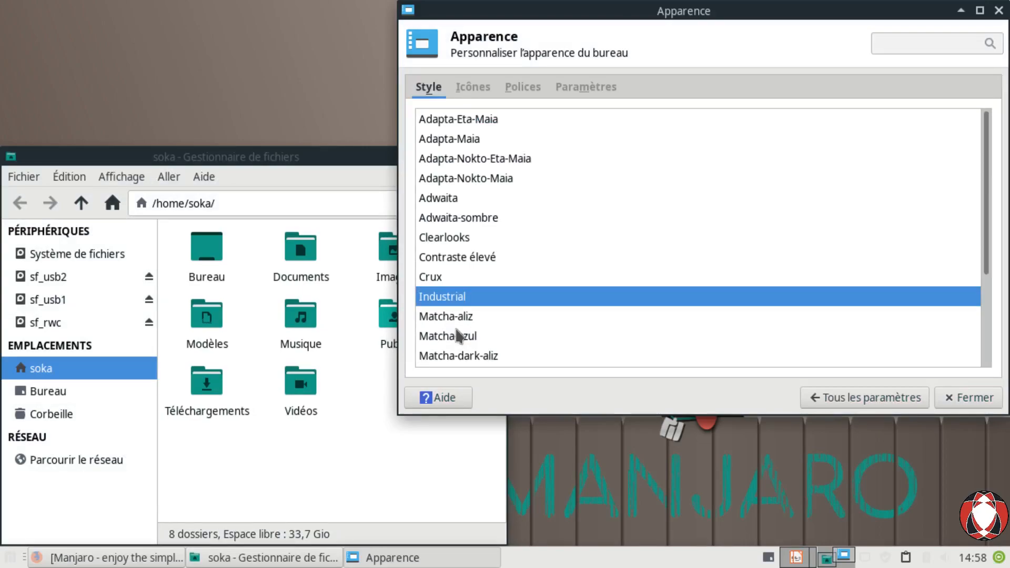
key("Down")
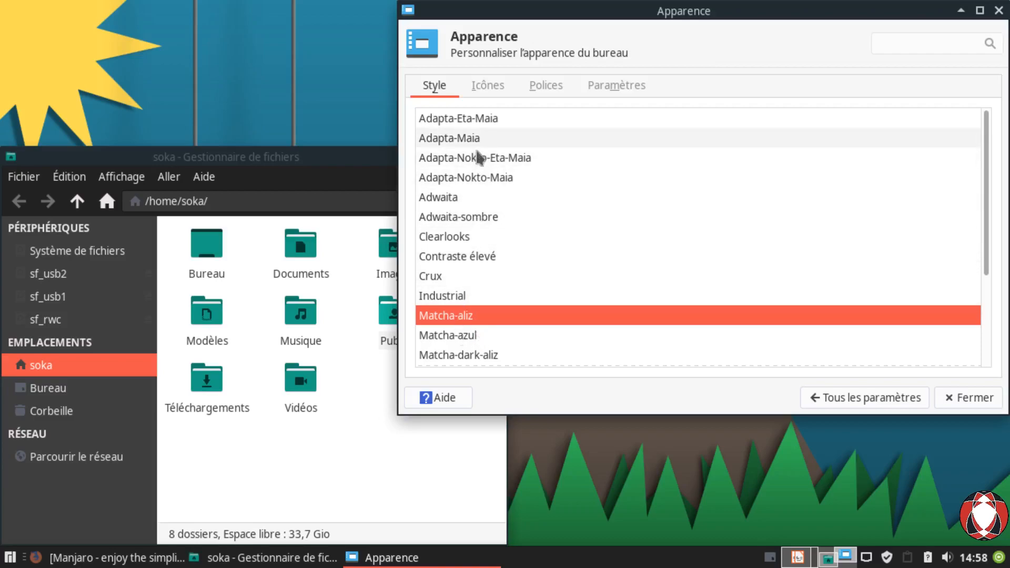
left_click(470, 126)
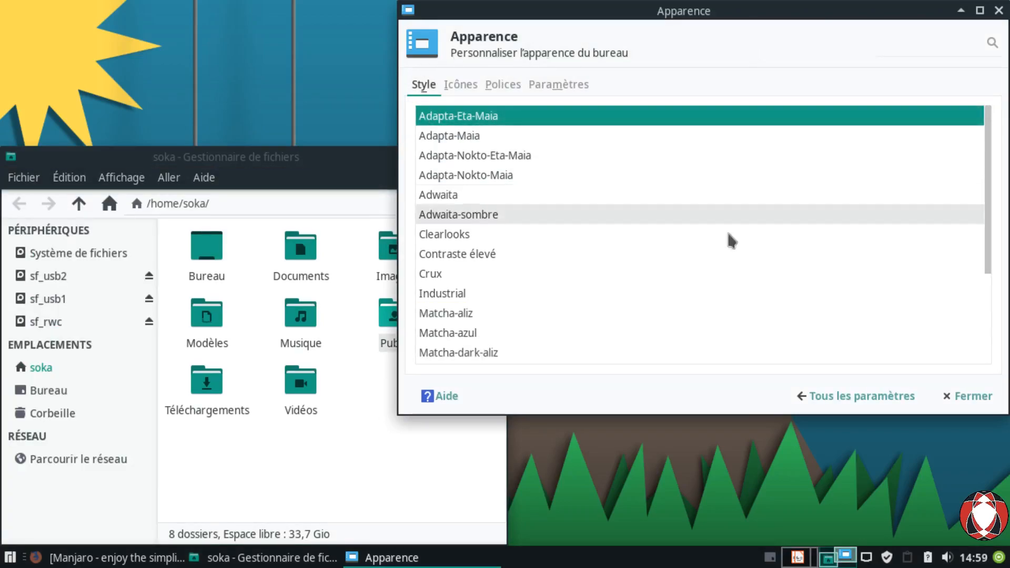
Step: On the Icônes page, preview Adwaita, ePapirus, GNOME, HighContrast and Papirus-Adapta-Maia icon themes
left_click(462, 99)
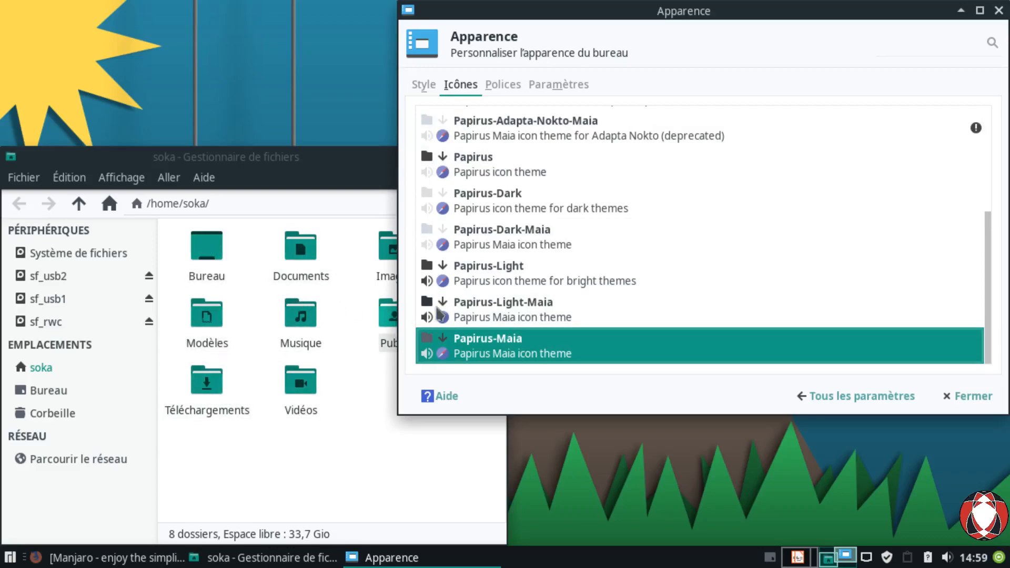
scroll(771, 245, "up", 5)
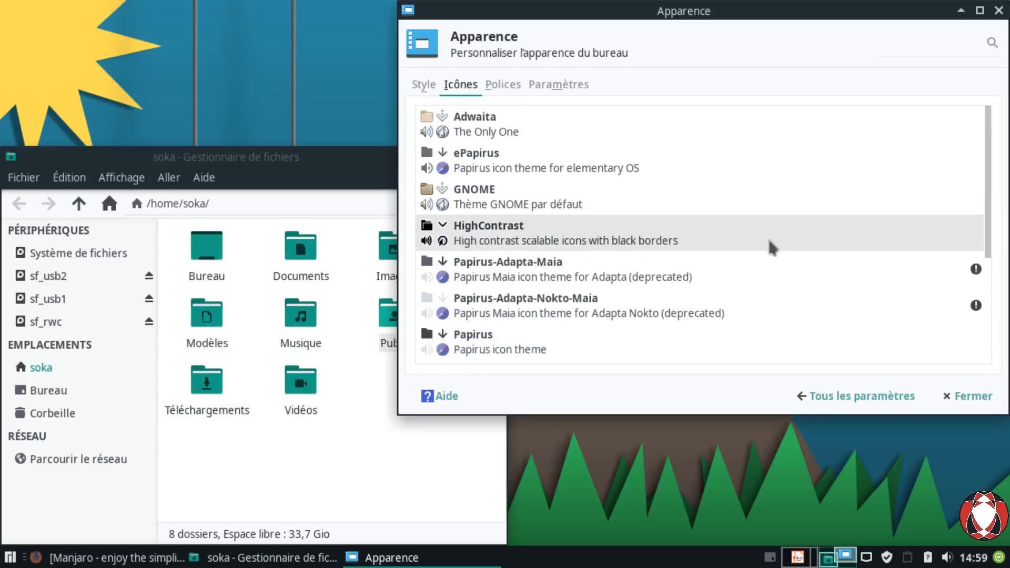
left_click(487, 138)
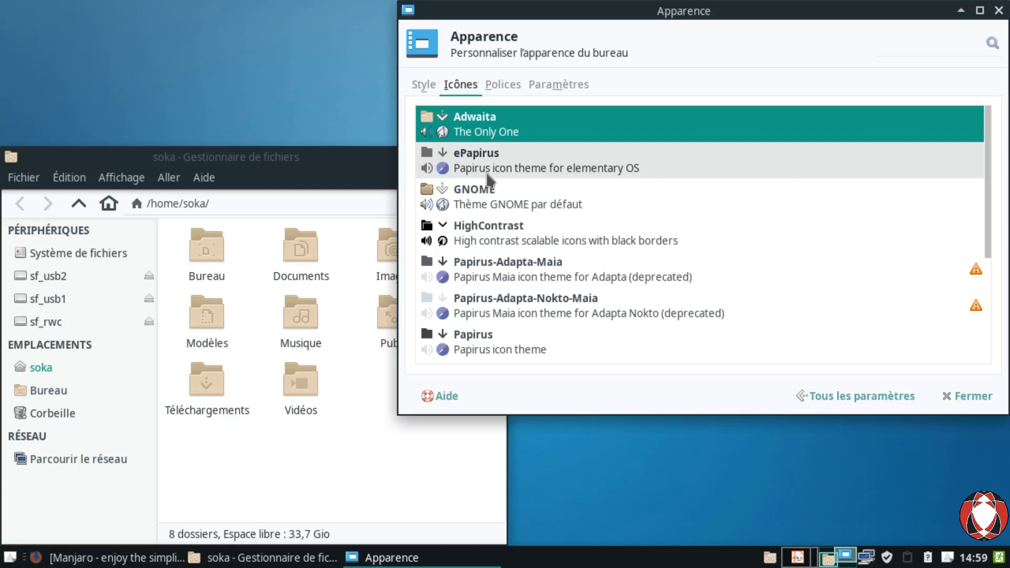
left_click(489, 177)
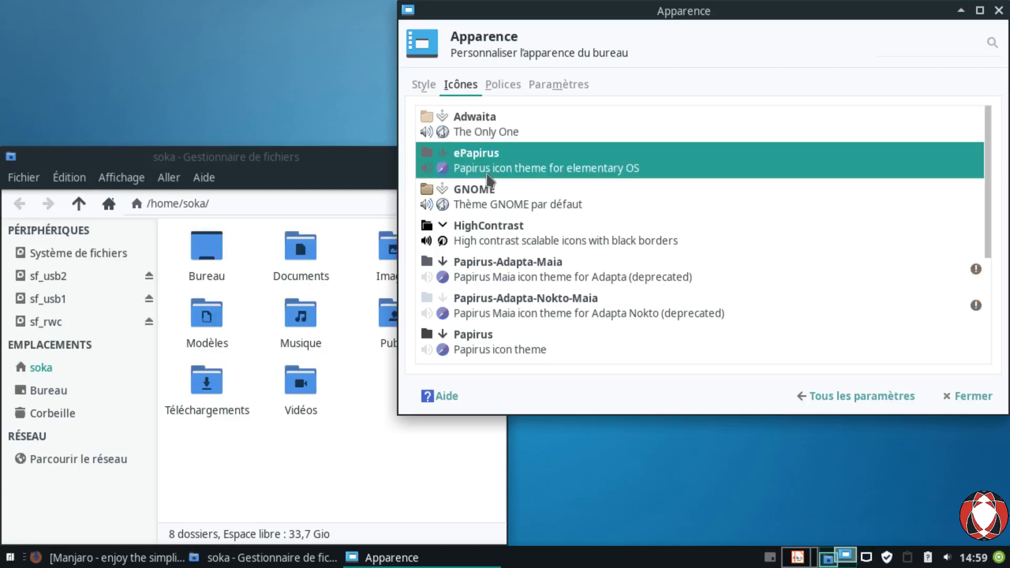
left_click(481, 202)
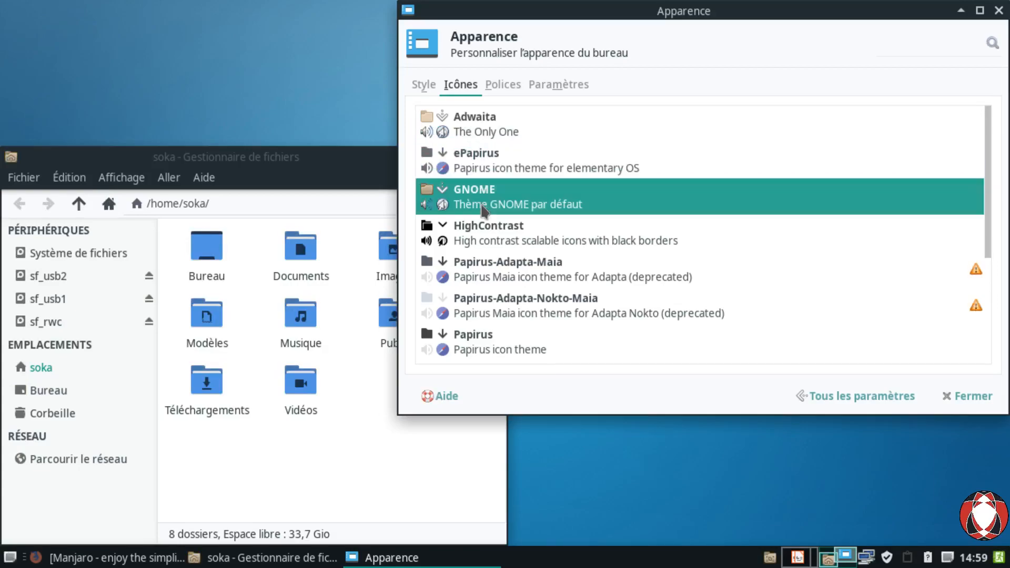
left_click(498, 245)
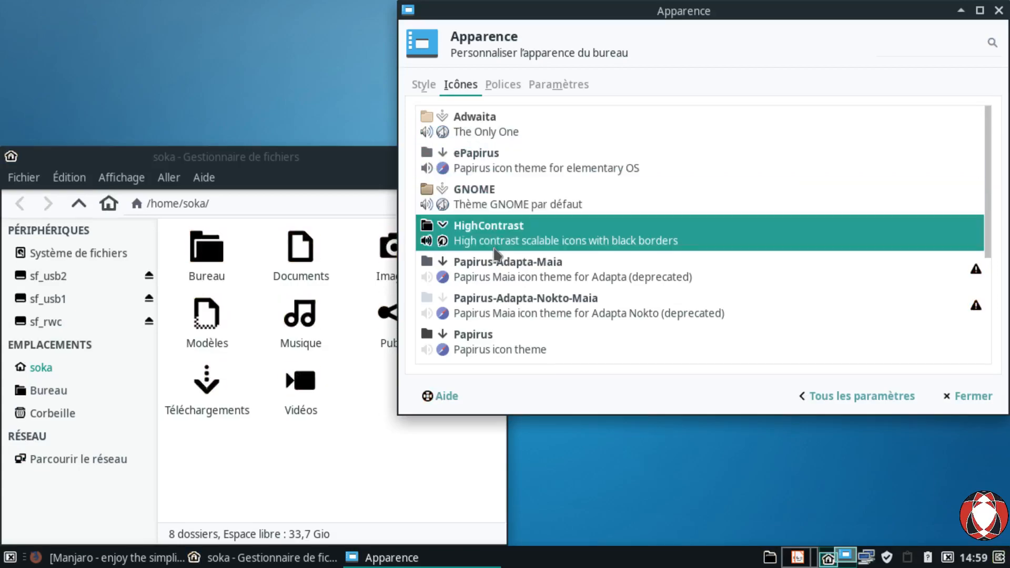
left_click(501, 284)
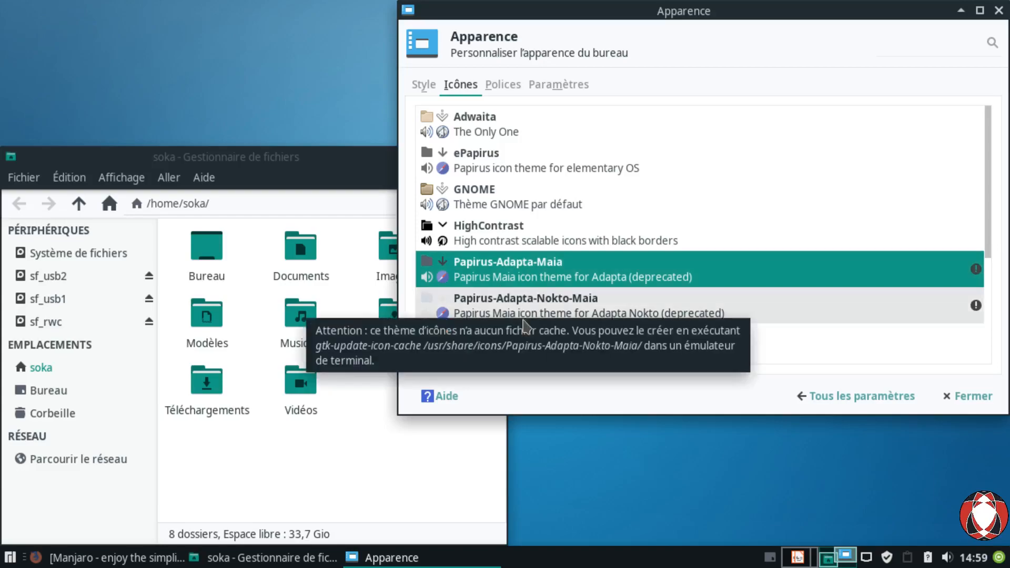
Step: Preview Papirus, Papirus-Dark, Papirus-Dark-Maia, Papirus-Light and Papirus-Maia, then reapply ePapirus
scroll(526, 295, "down", 1)
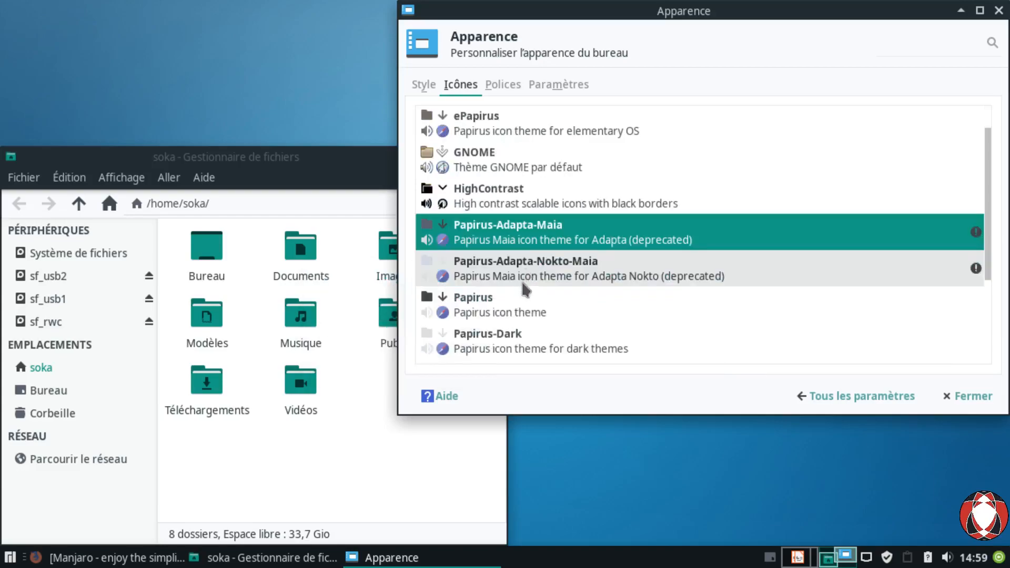
left_click(505, 316)
scroll(506, 316, "down", 3)
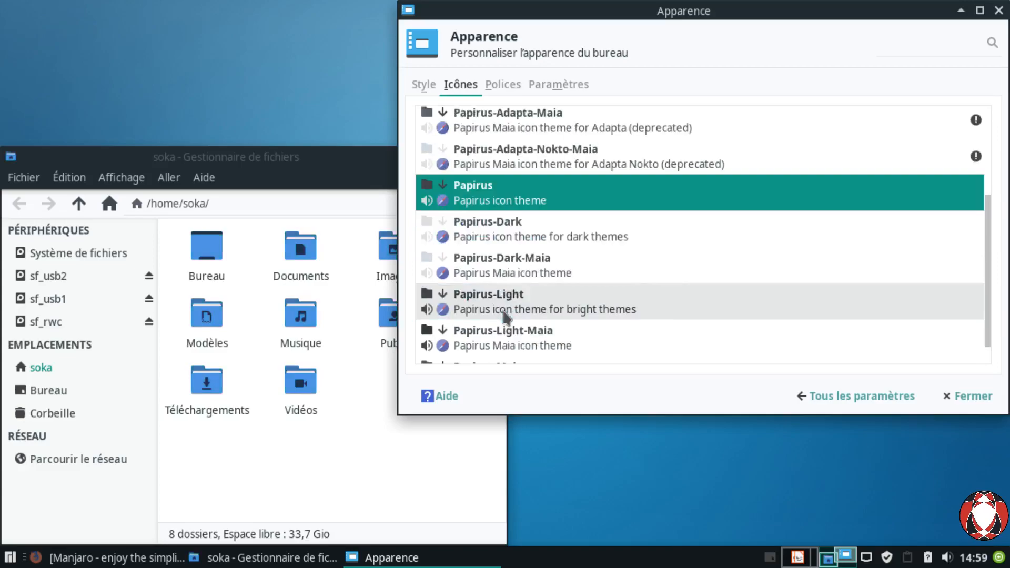
left_click(513, 240)
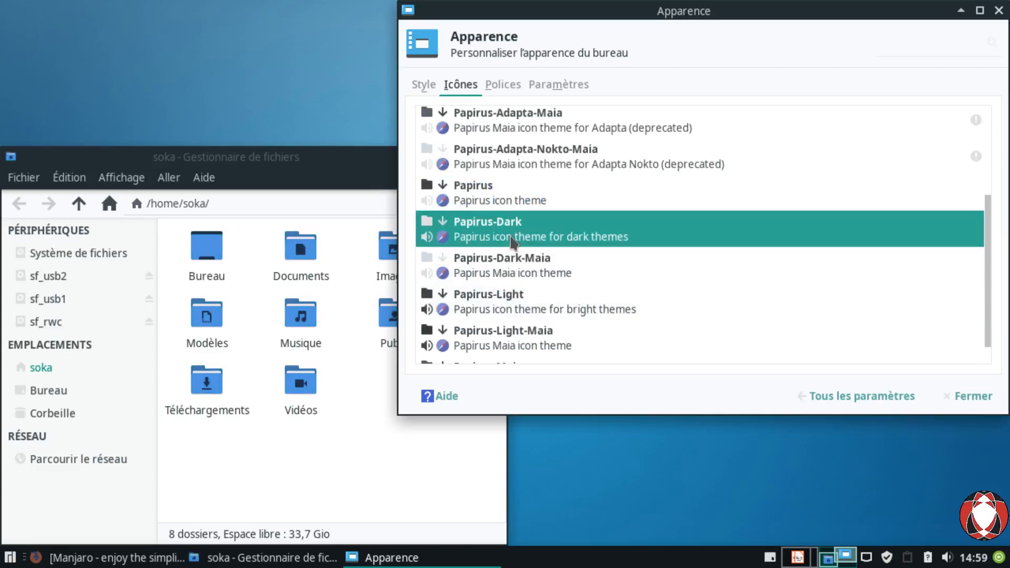
left_click(526, 276)
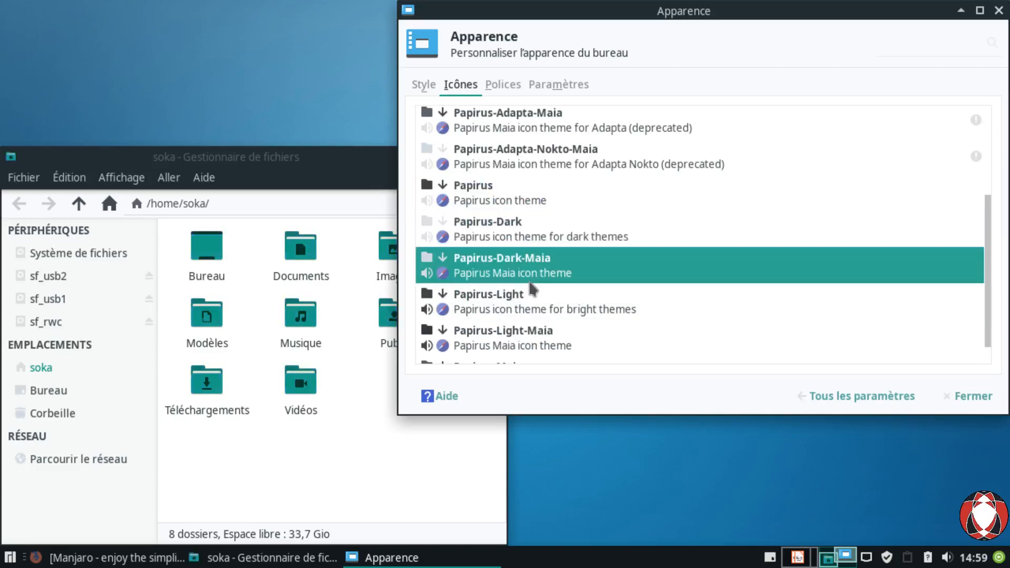
left_click(521, 301)
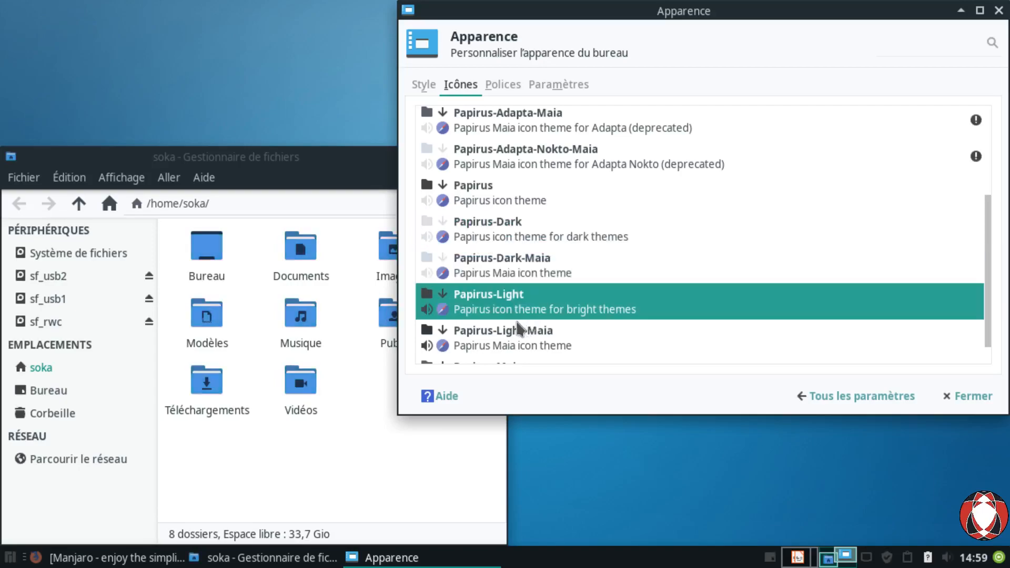
scroll(520, 329, "down", 1)
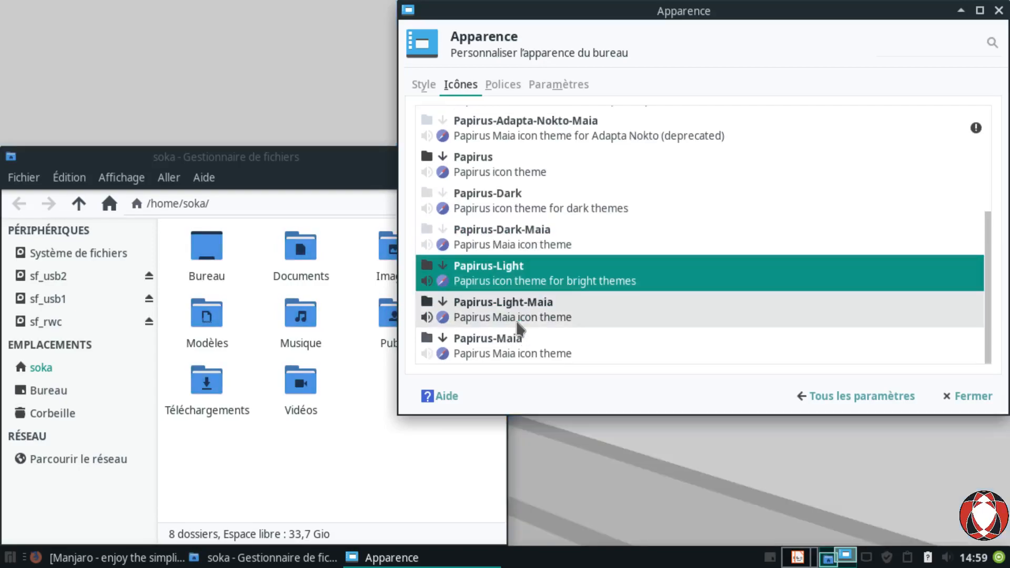
left_click(506, 362)
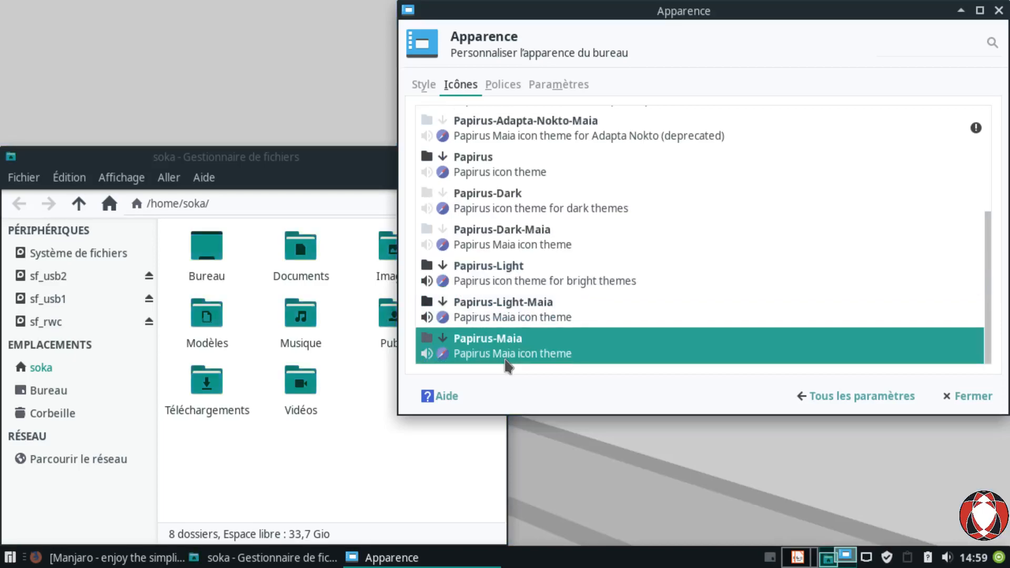
scroll(500, 289, "up", 6)
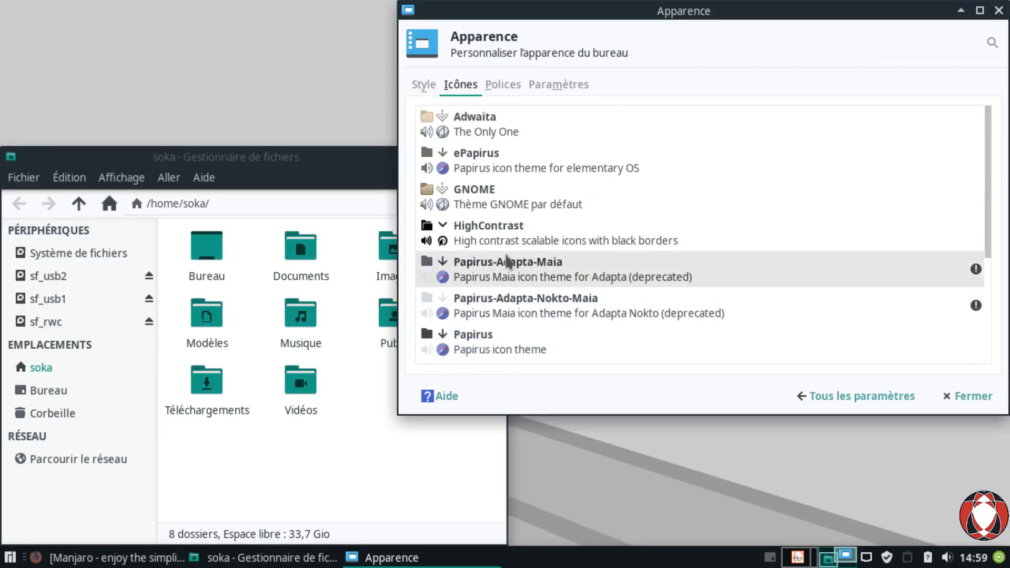
left_click(495, 178)
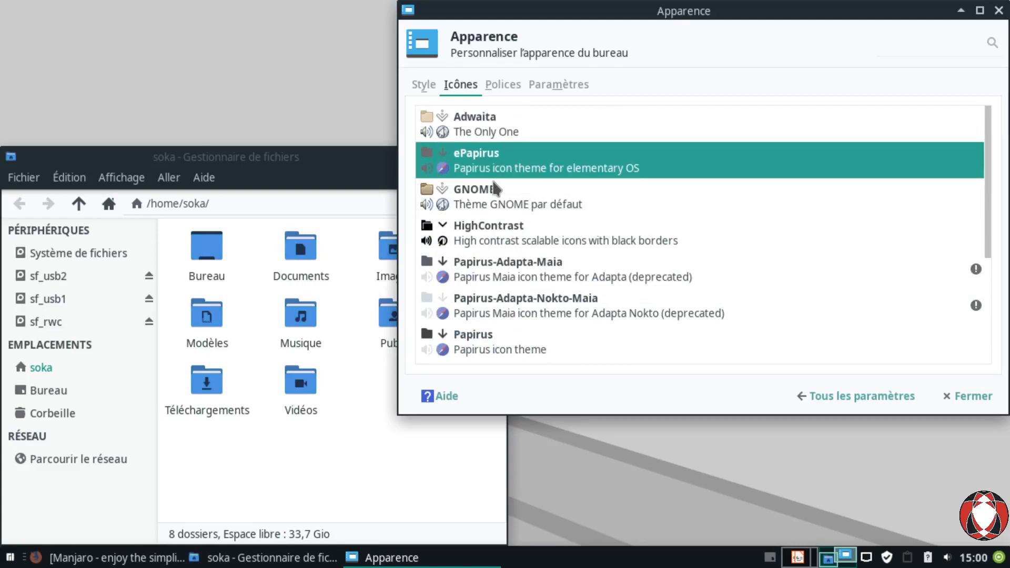
left_click(552, 94)
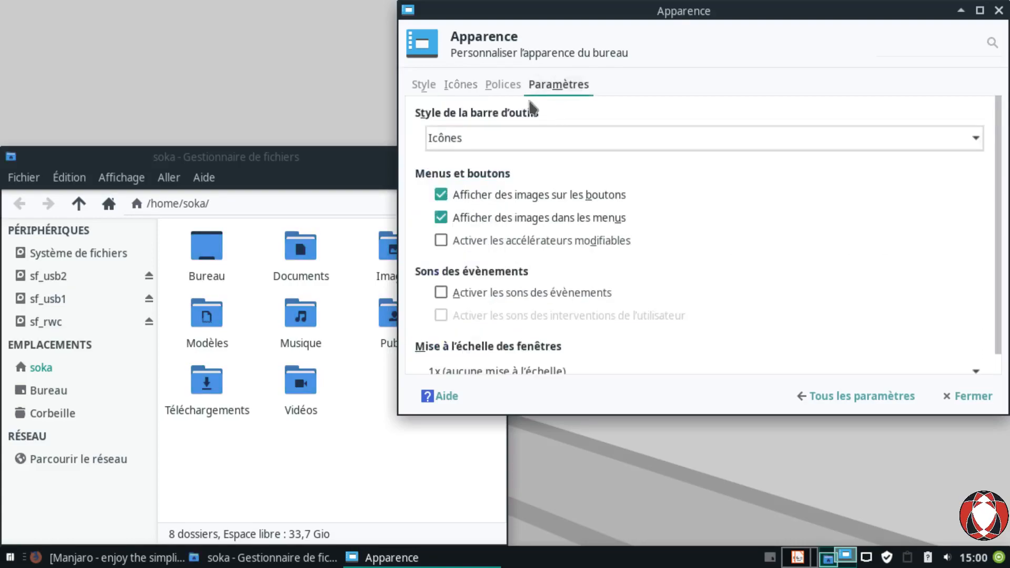
left_click(503, 87)
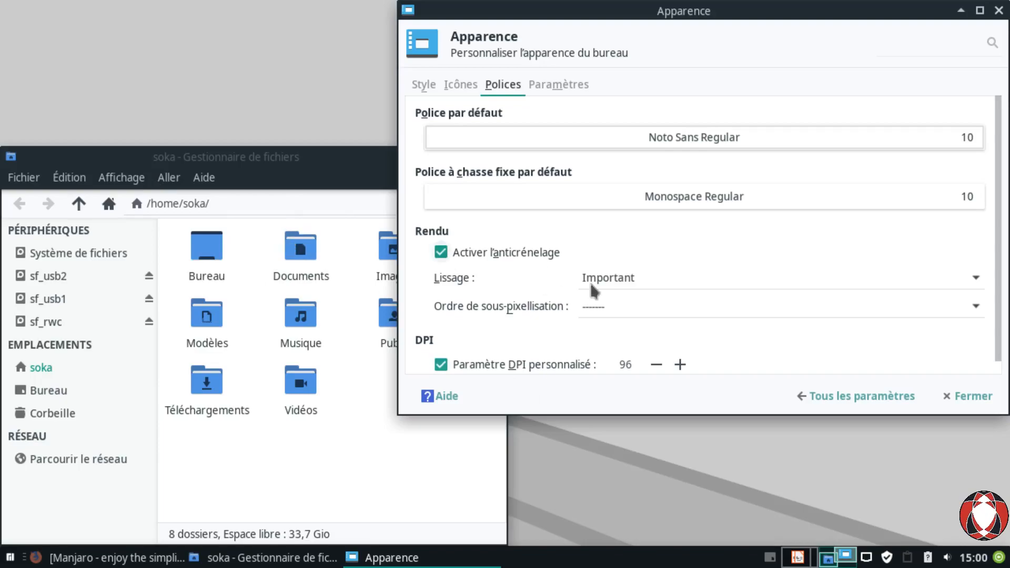
left_click(462, 97)
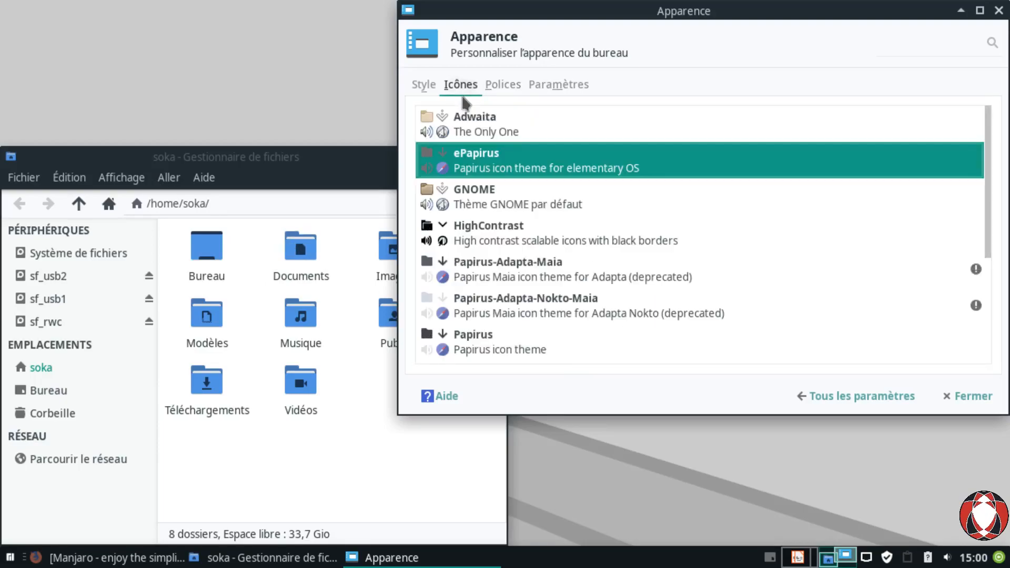
left_click(422, 90)
left_click(457, 94)
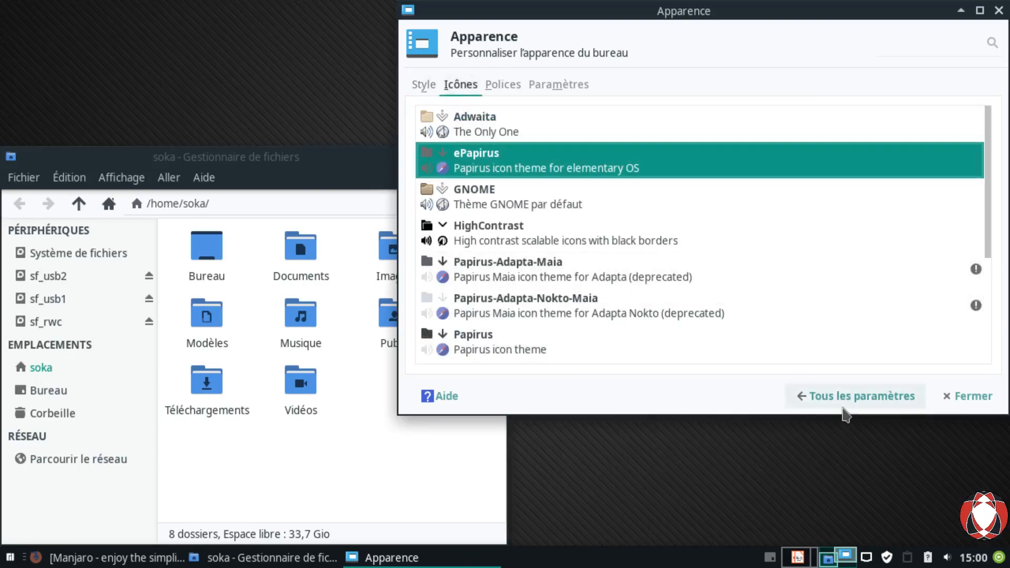
Step: Return to all settings and open Gestionnaire de fenêtres on its Style theme list
left_click(845, 414)
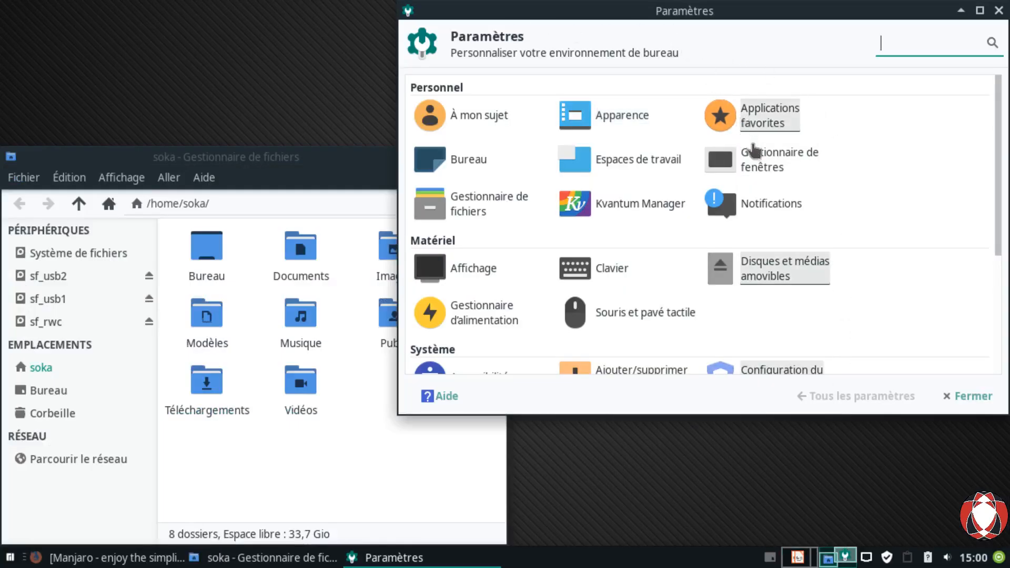
left_click(771, 181)
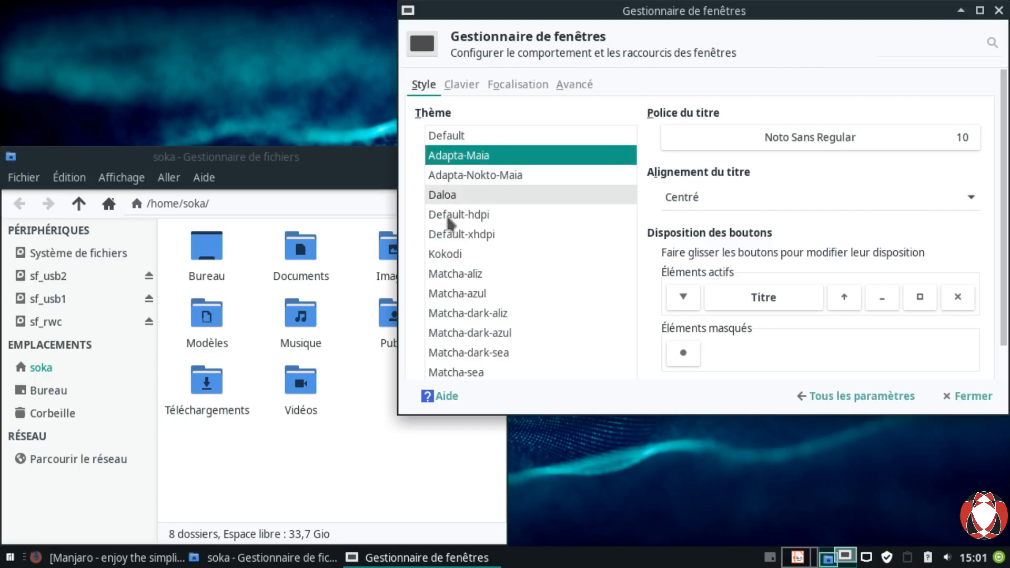
Step: Preview Kokodi and the Matcha aliz, azul, dark and sea decoration themes
left_click(456, 259)
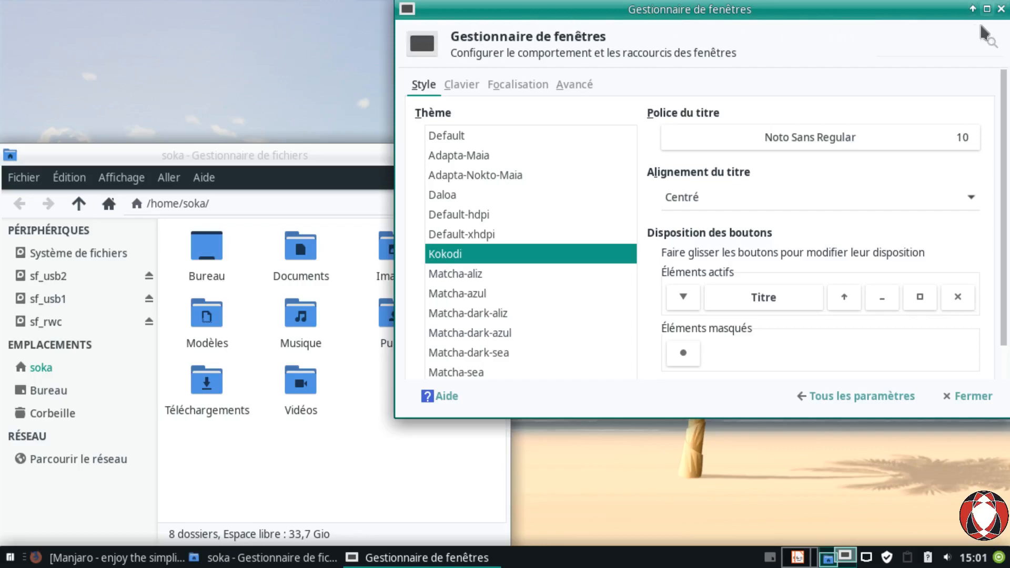
left_click(451, 283)
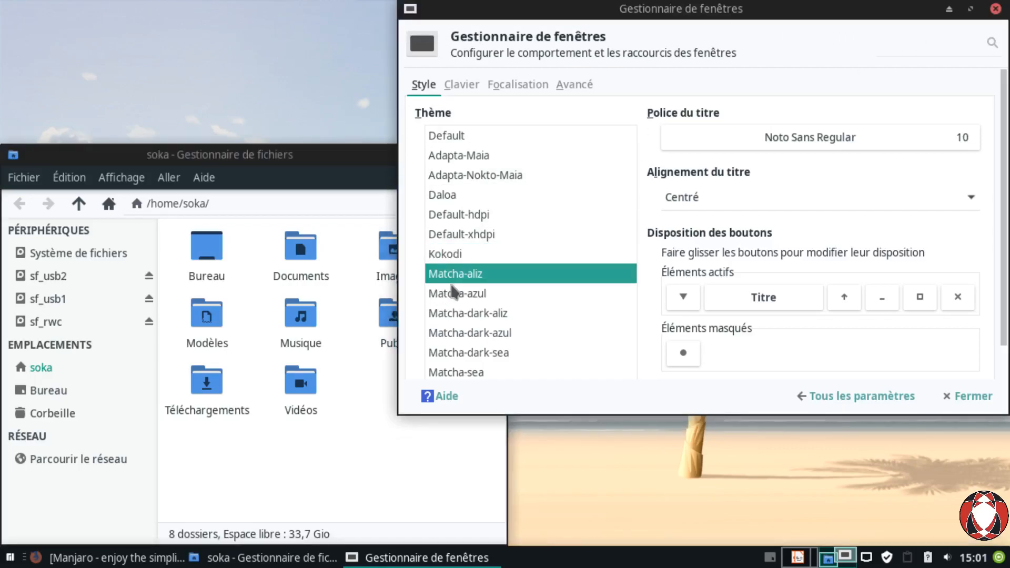
left_click(480, 305)
left_click(474, 322)
left_click(475, 336)
left_click(480, 371)
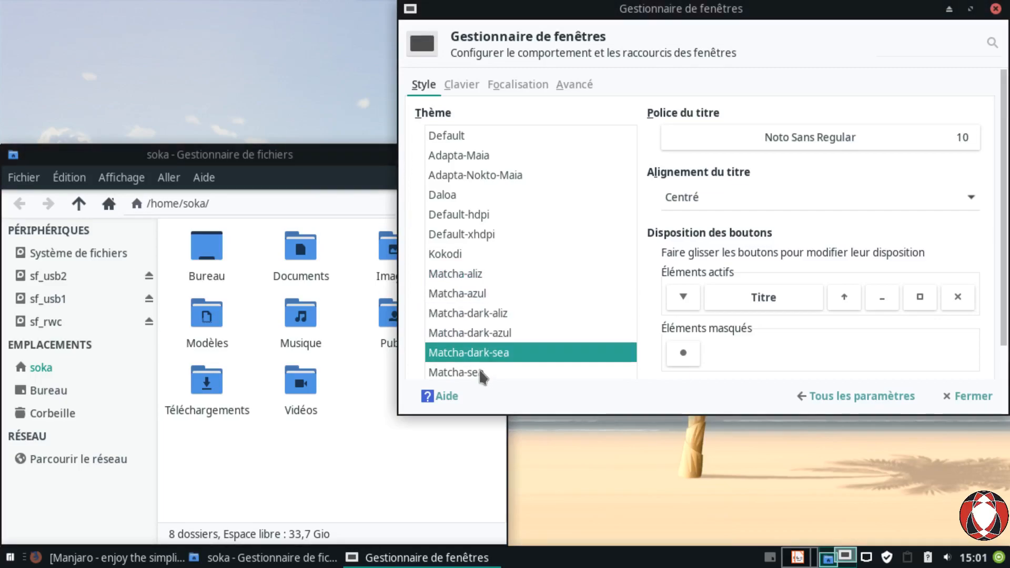
left_click(469, 374)
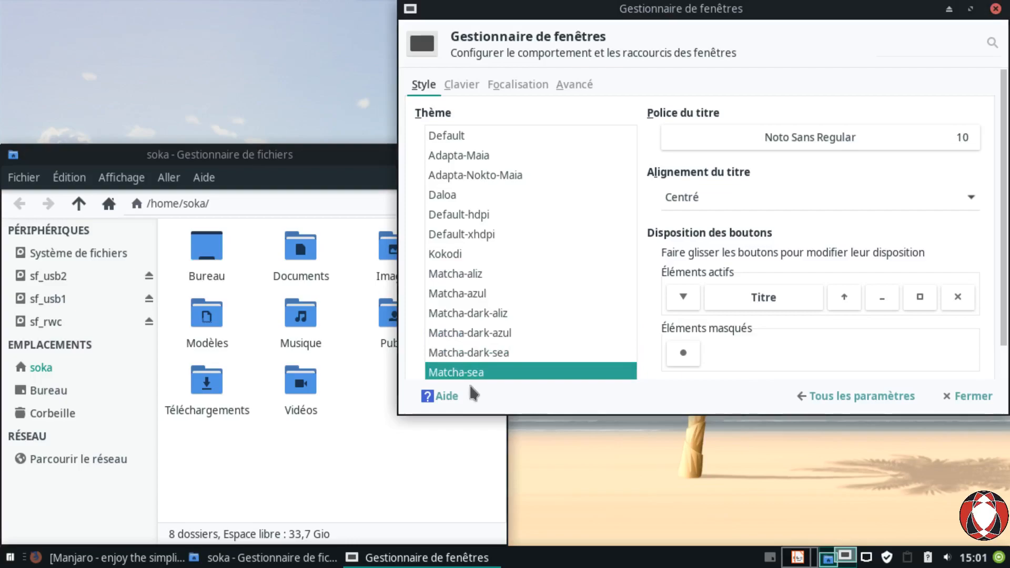
left_click(463, 275)
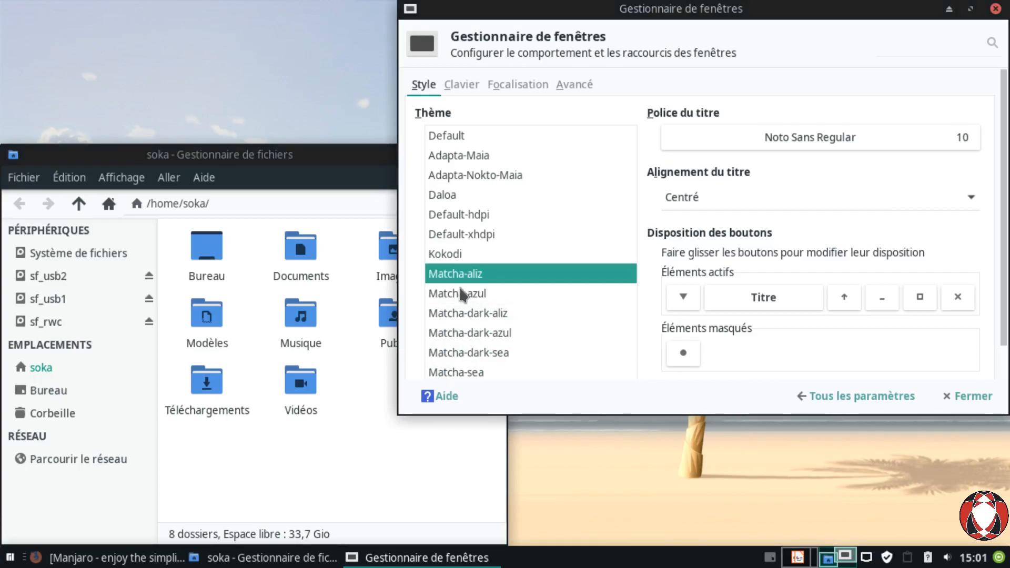
Step: Reposition the dialog and preview Default-xhdpi, Default-hdpi, Default and Adapta-Maia decoration themes
mouse_move(550, 29)
left_mouse_down()
mouse_move(588, 195)
mouse_move(590, 304)
mouse_move(548, 32)
mouse_move(523, 23)
mouse_move(541, 26)
left_mouse_up()
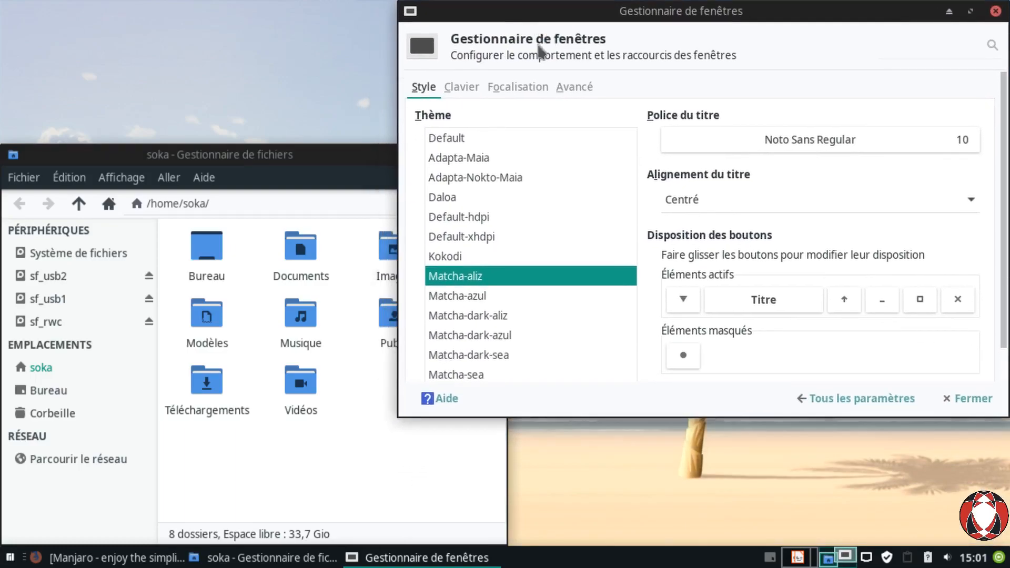
left_click(476, 238)
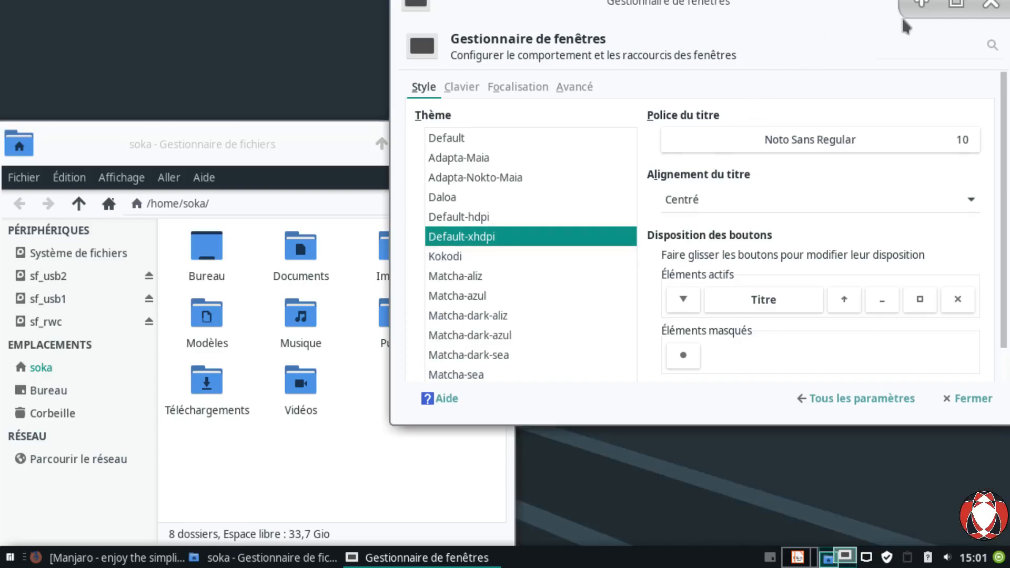
left_click_drag(722, 21, 722, 47)
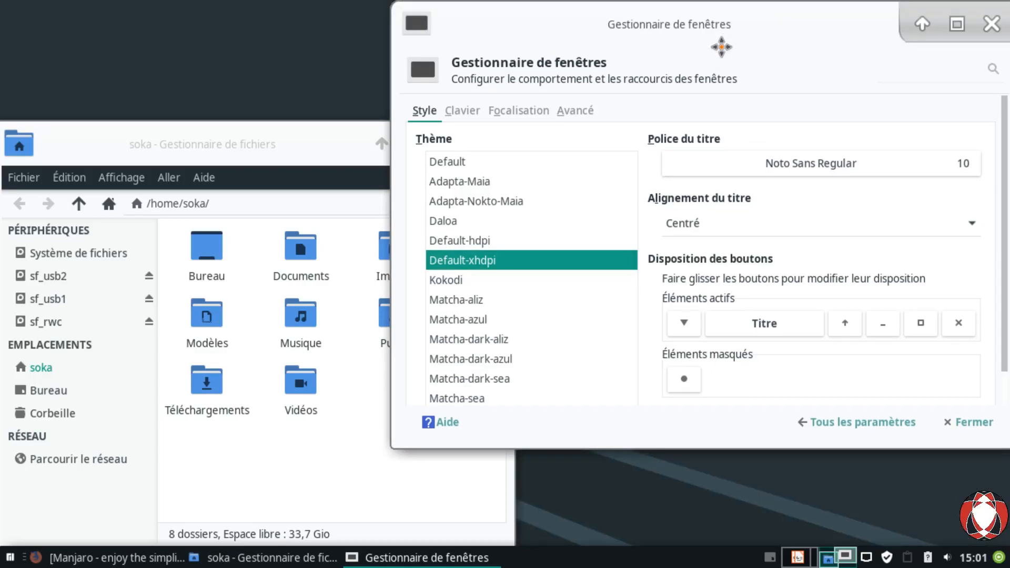
key("Up")
key("Up")
key("Up")
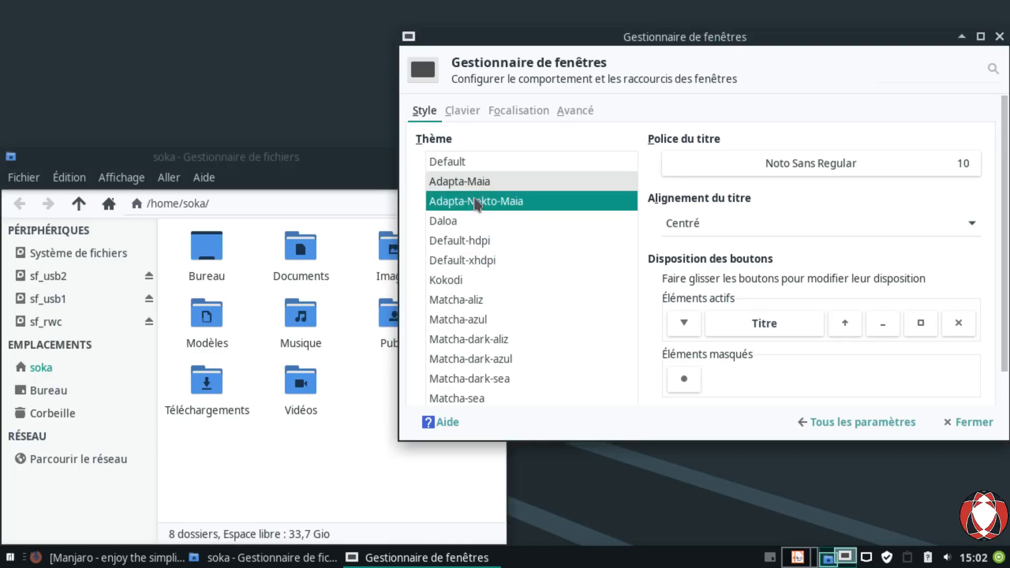
key("Up")
key("Up")
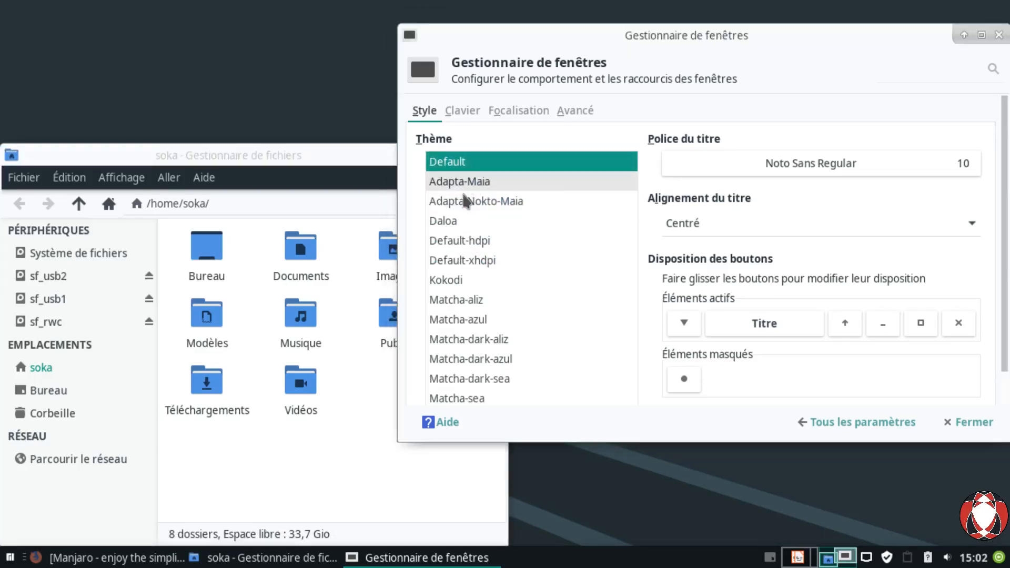
left_click(465, 182)
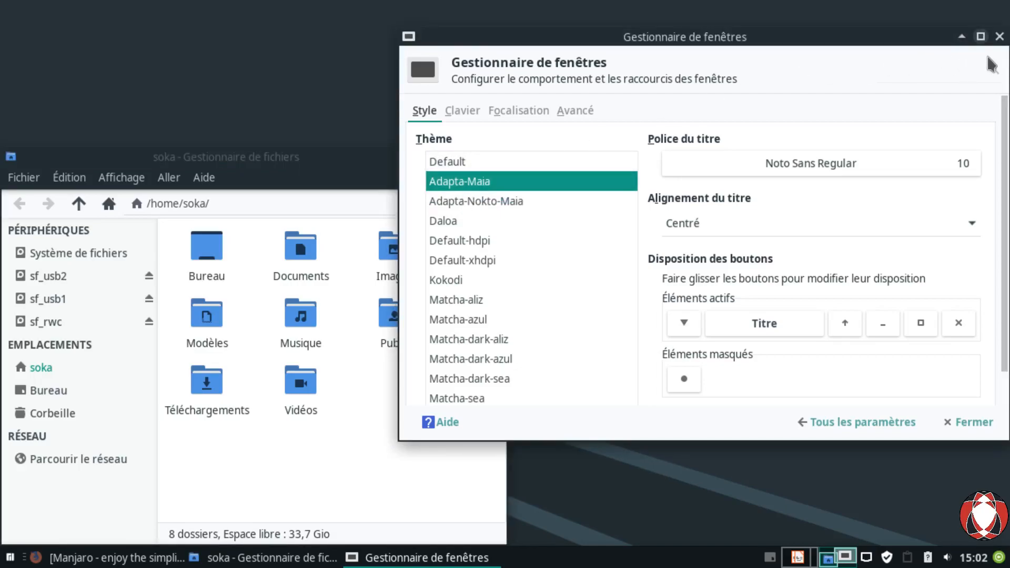
Step: Settle on Matcha-aliz after rechecking other Matcha variants, and close the window manager settings
left_click(458, 308)
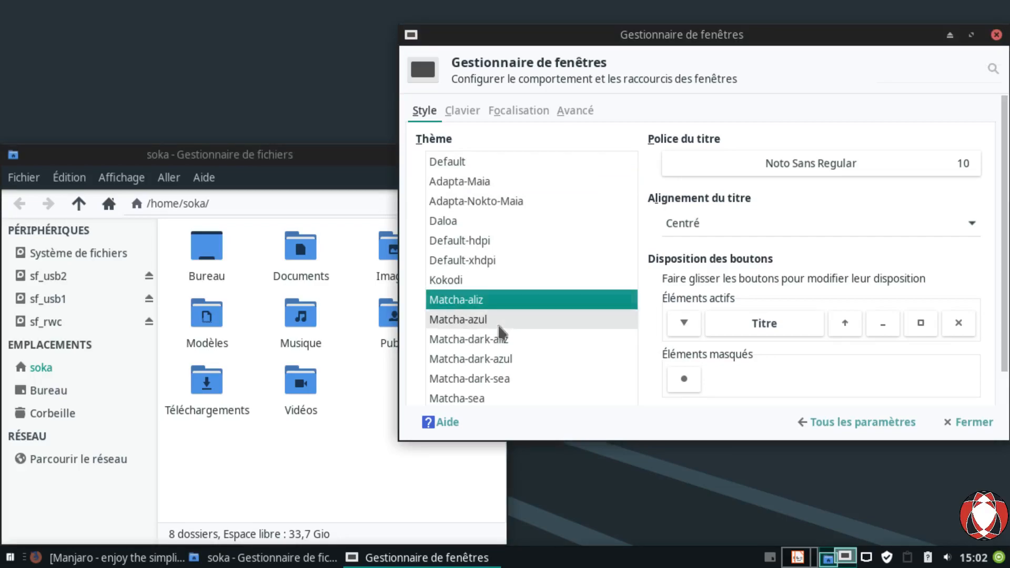
left_click(472, 326)
left_click(474, 343)
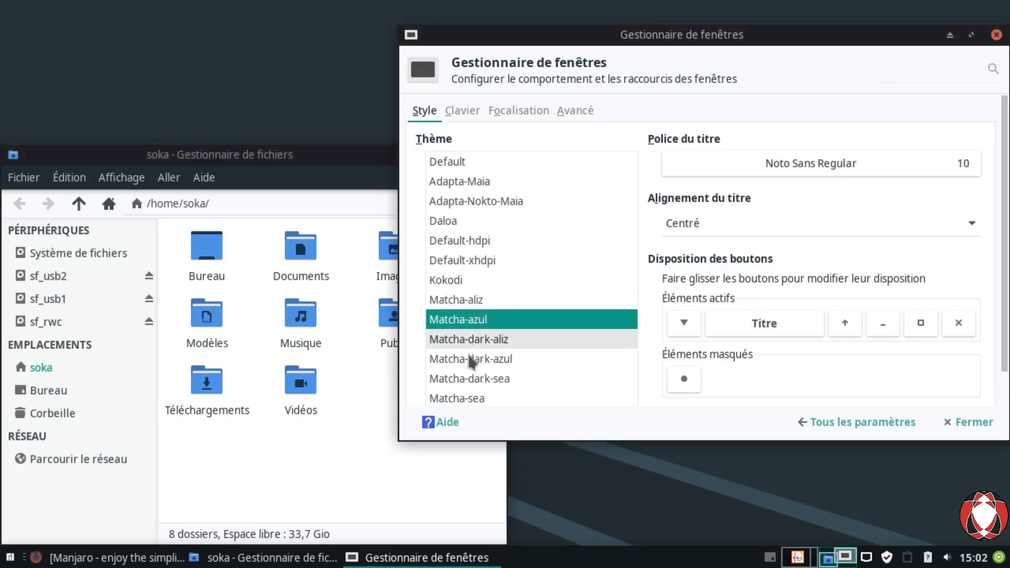
left_click(474, 375)
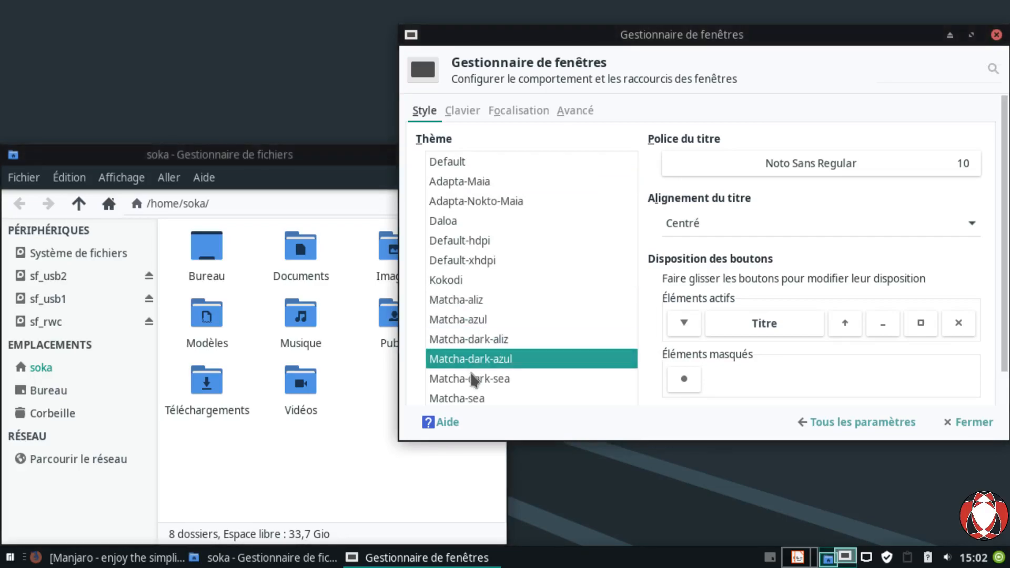
left_click(454, 322)
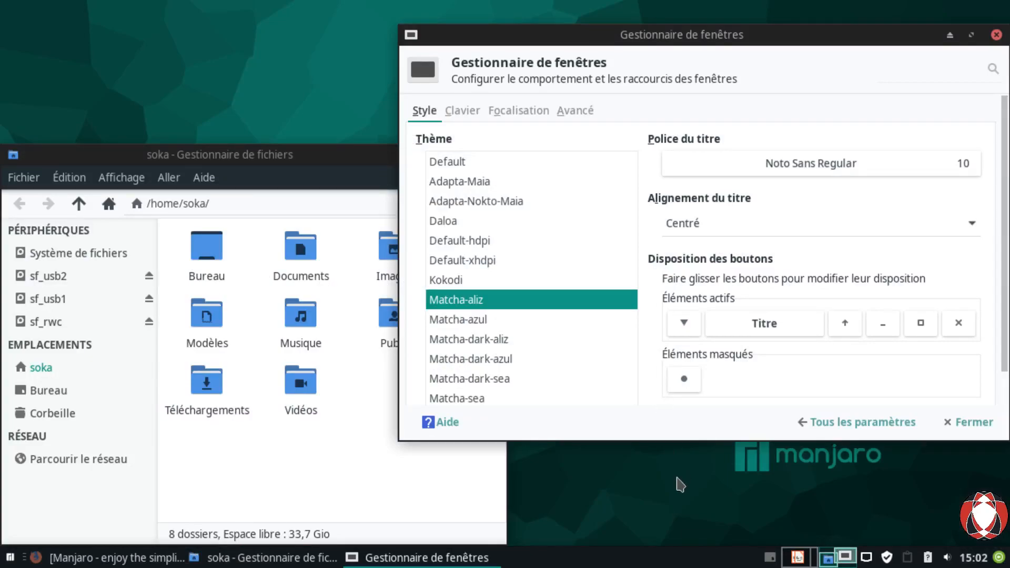
left_click(955, 423)
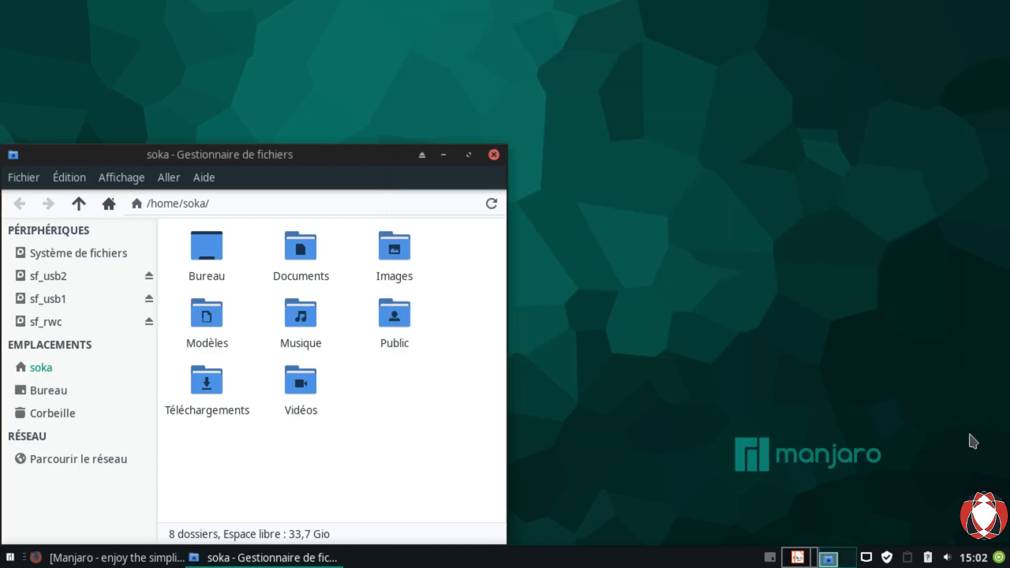
Step: Minimise the file manager and check the separator properties, leaving its style Transparent
left_click(444, 155)
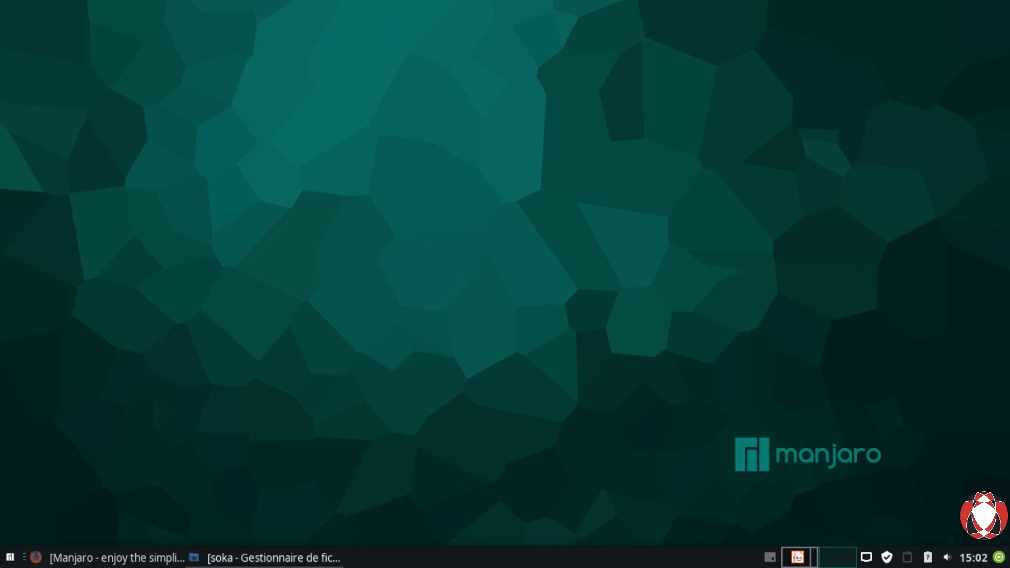
right_click(538, 554)
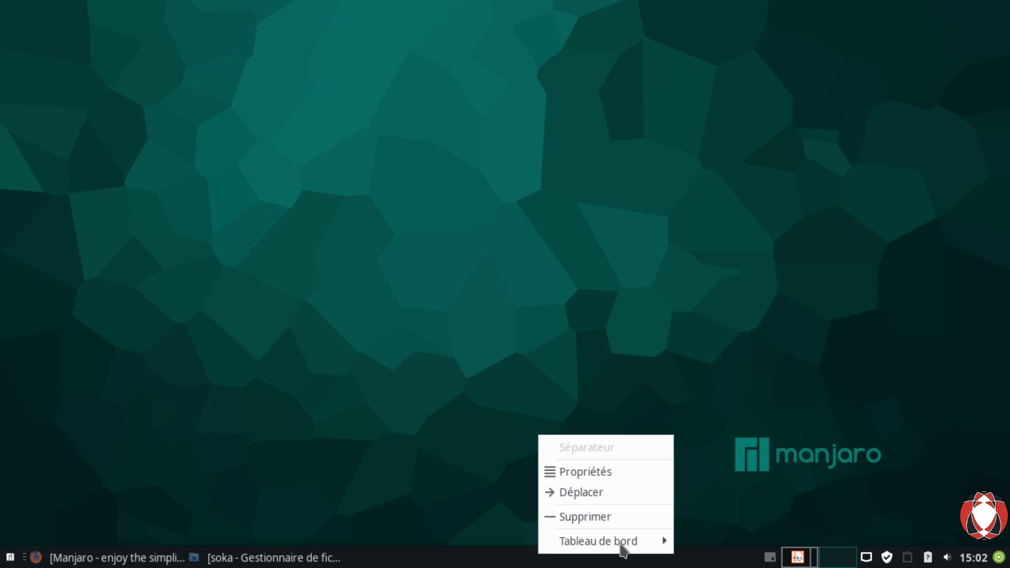
left_click(548, 241)
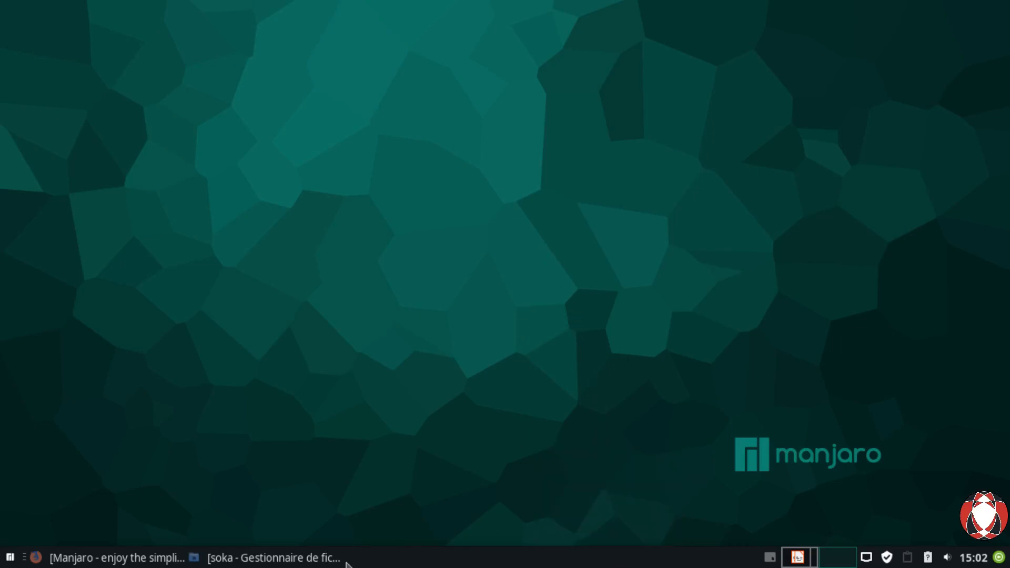
right_click(554, 556)
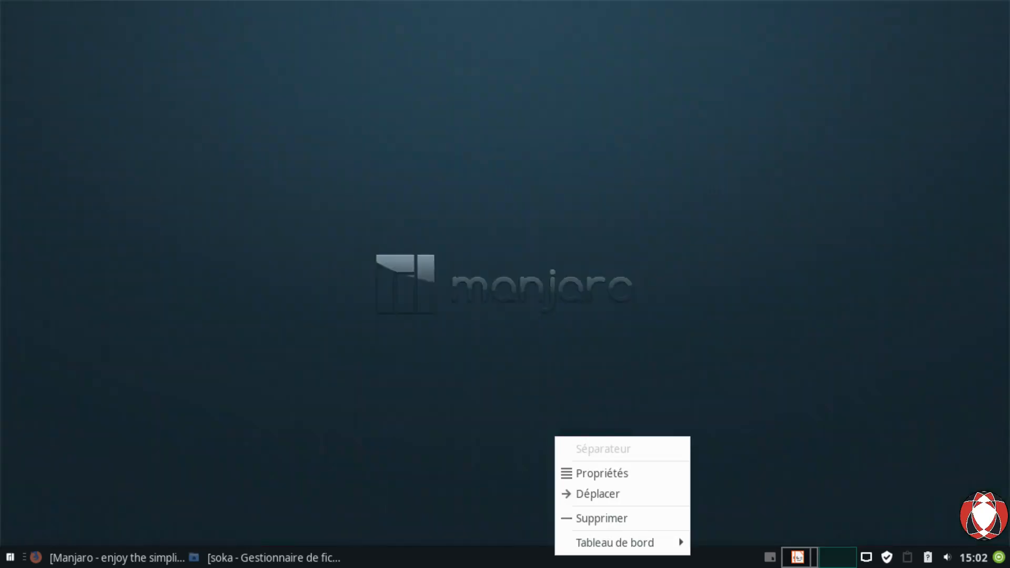
left_click(635, 485)
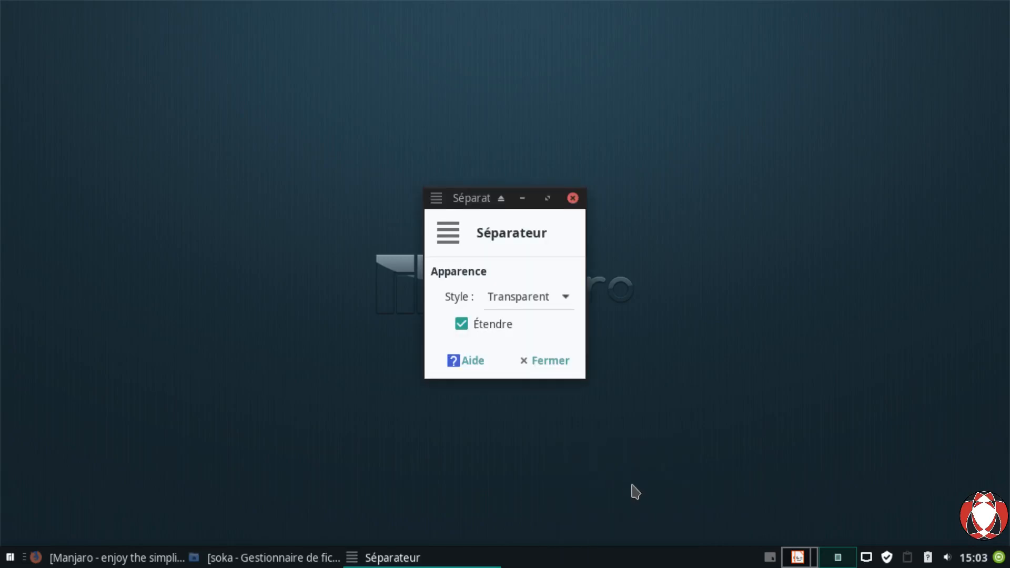
left_click(554, 310)
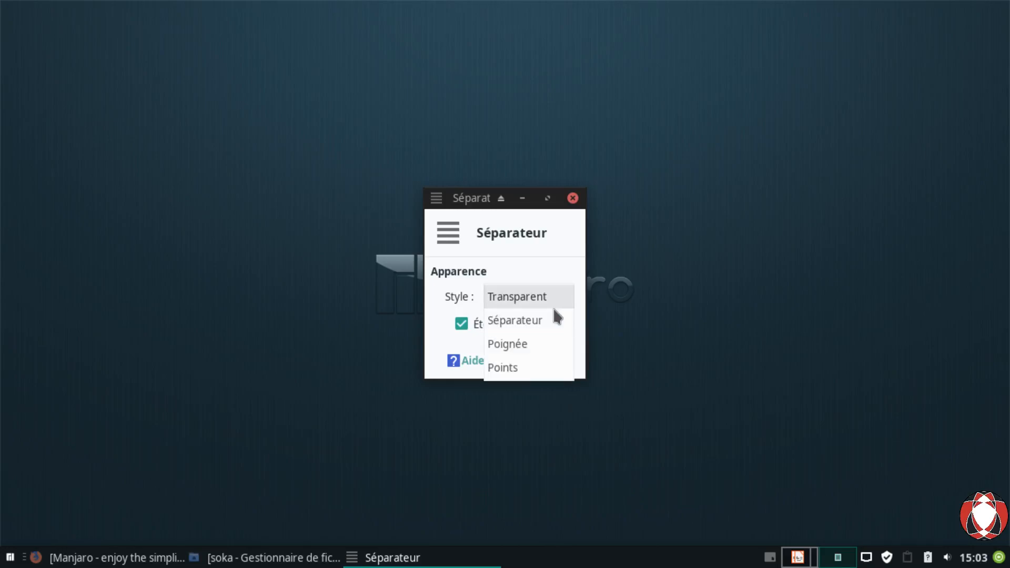
left_click(667, 260)
left_click(573, 198)
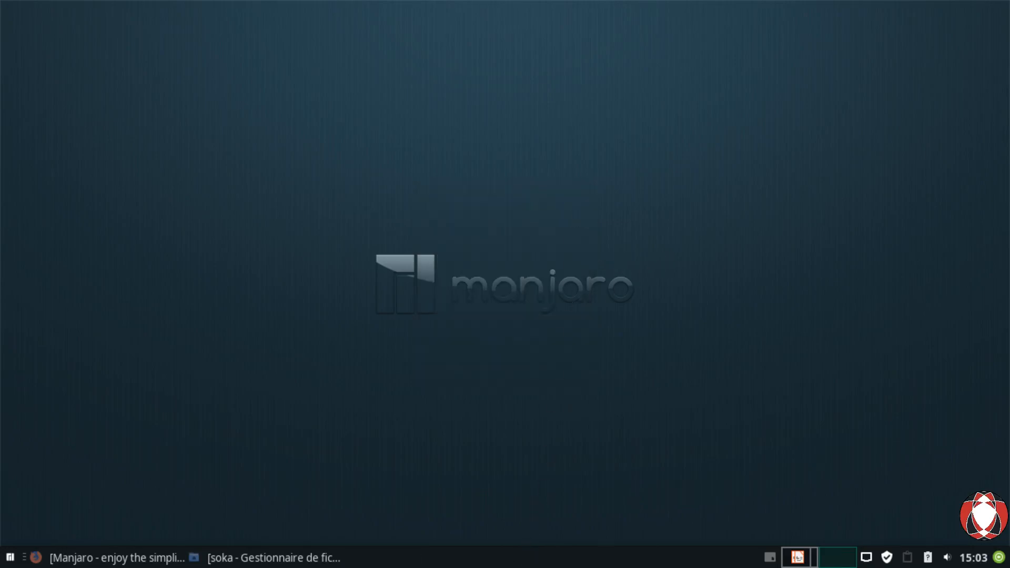
Step: Bring up the panel's context menu with its Tableau de bord submenu
right_click(506, 558)
mouse_move(573, 551)
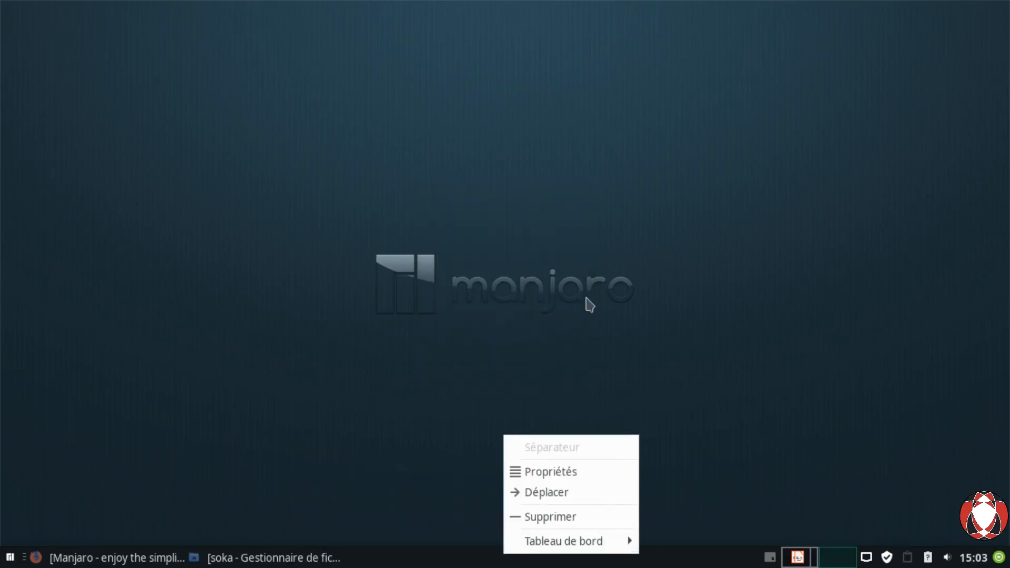
left_click(588, 320)
right_click(562, 566)
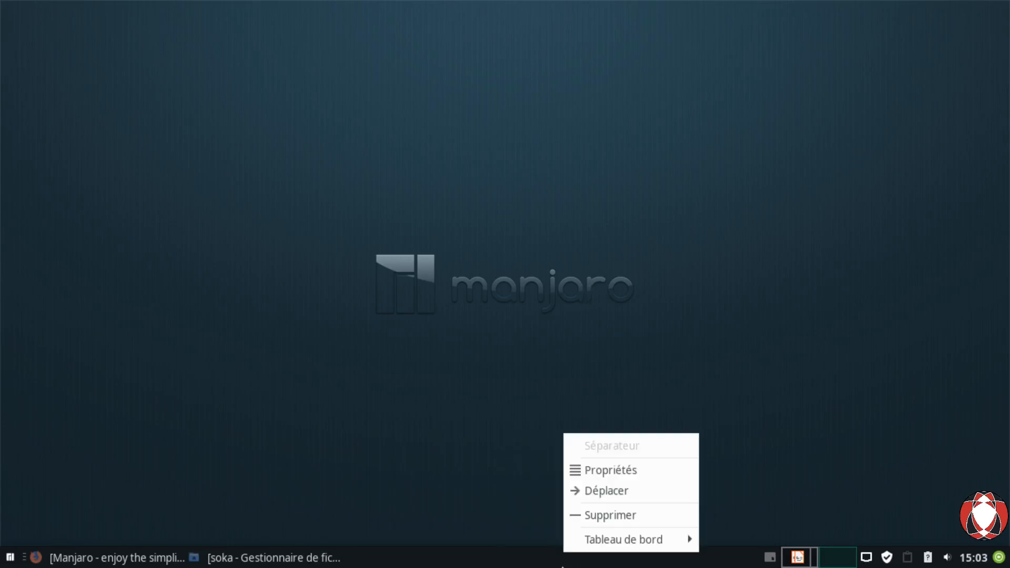
mouse_move(600, 549)
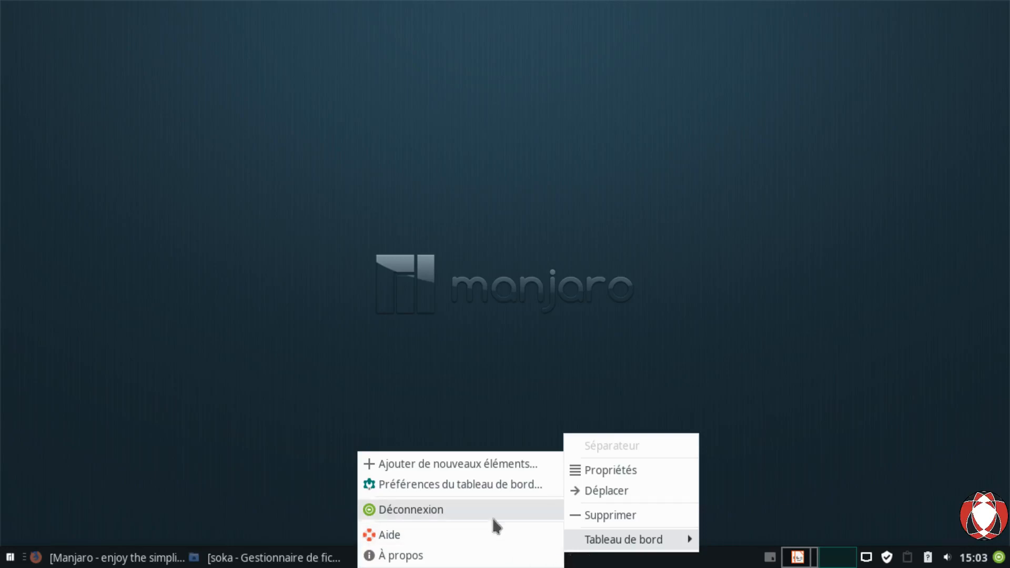
Step: In the panel preferences Affichage tab, keep the panel Mode set to Horizontal
left_click(485, 495)
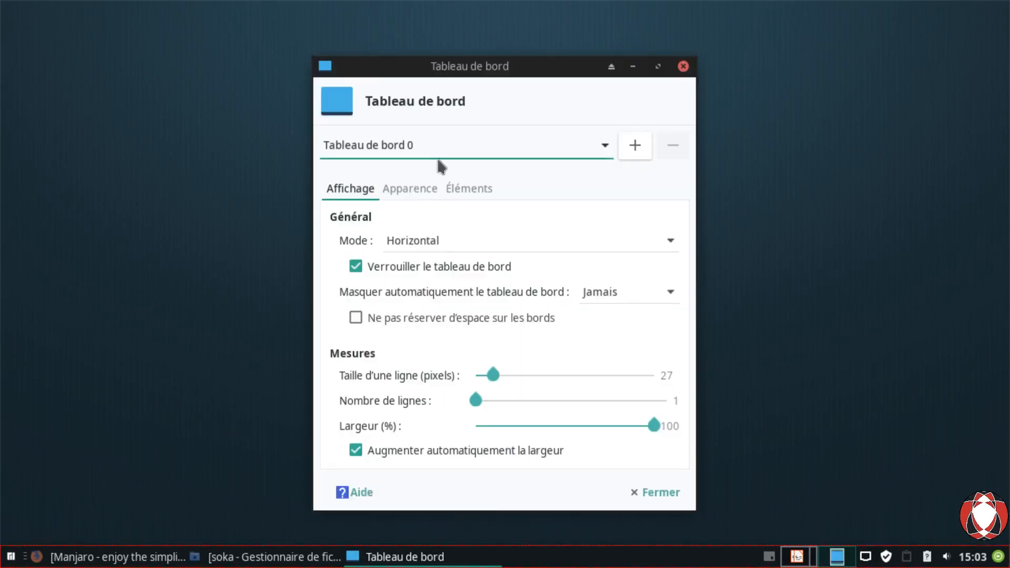
left_click_drag(466, 74, 492, 54)
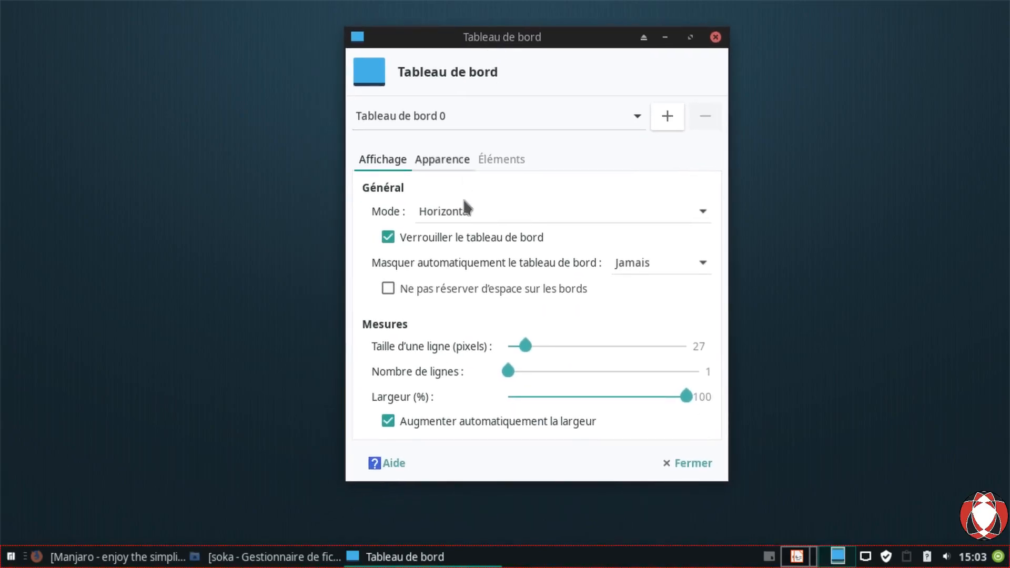
left_click(546, 226)
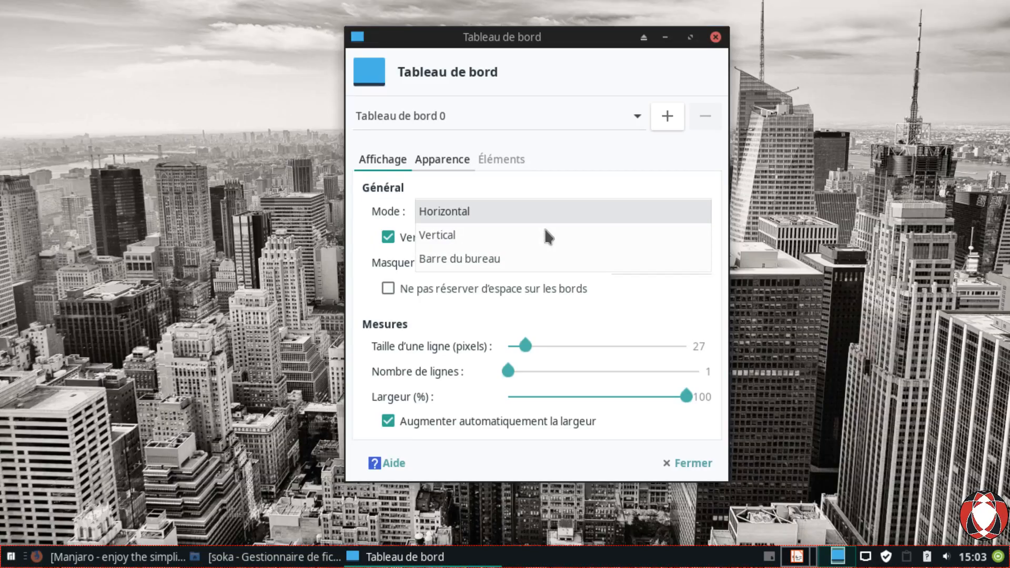
left_click(504, 56)
left_click(496, 219)
left_click(473, 247)
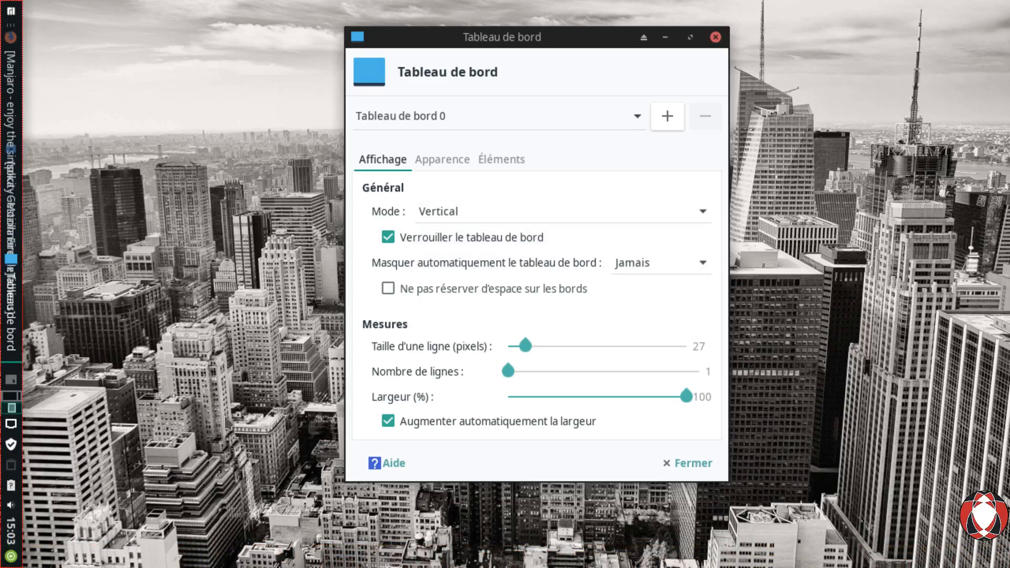
left_click(533, 215)
left_click(524, 198)
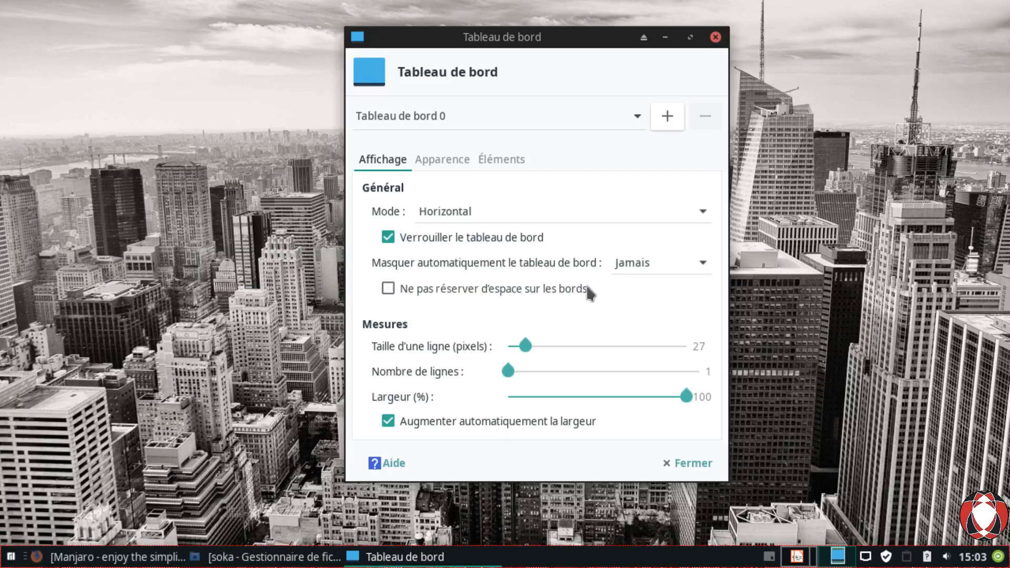
Step: Set Masquer automatiquement to Toujours and close the panel settings
left_click(634, 273)
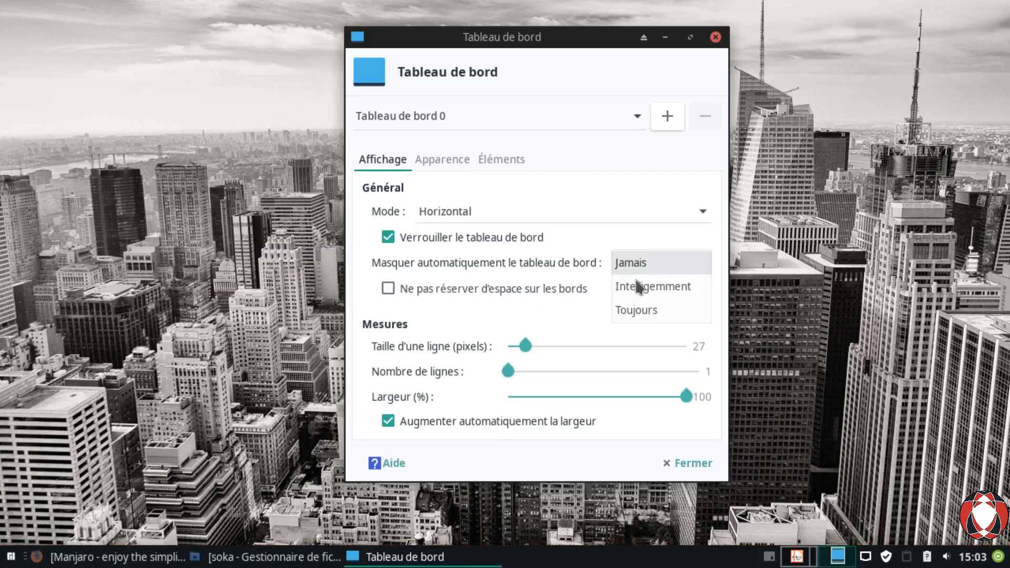
left_click(643, 315)
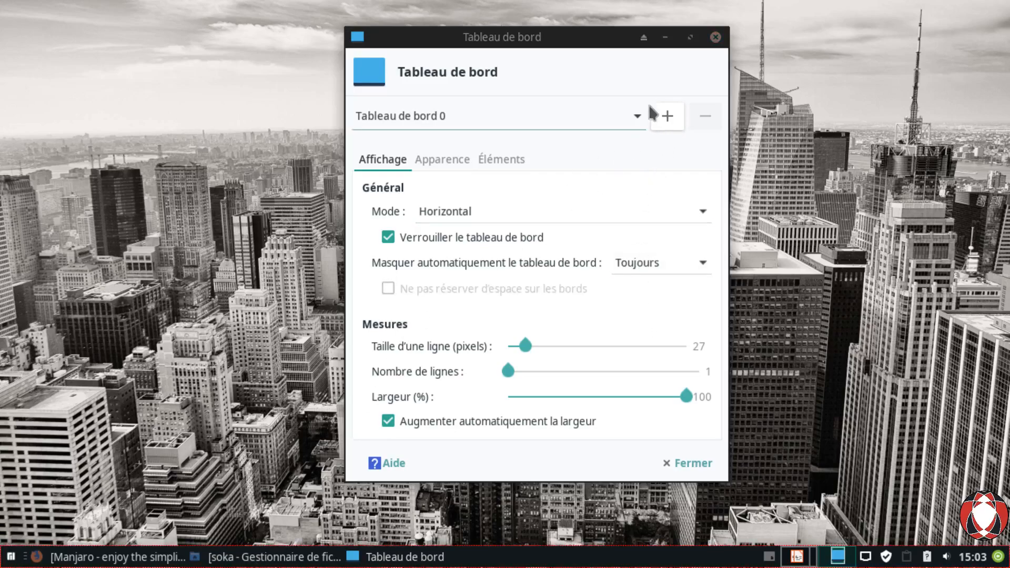
left_click(697, 475)
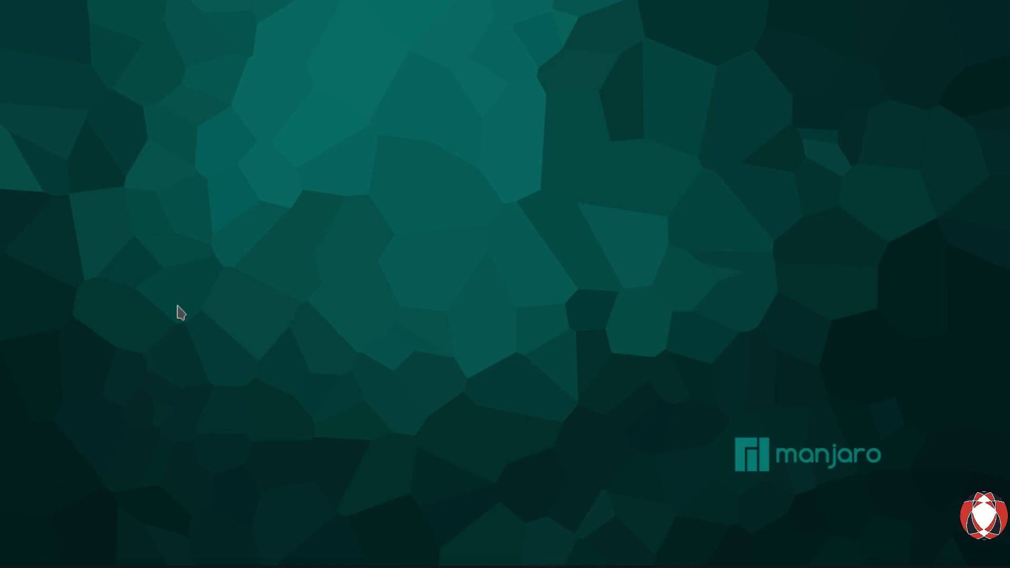
Step: Reopen Préférences du tableau de bord, switch Masquer automatiquement to Intelligemment, and close
key("super")
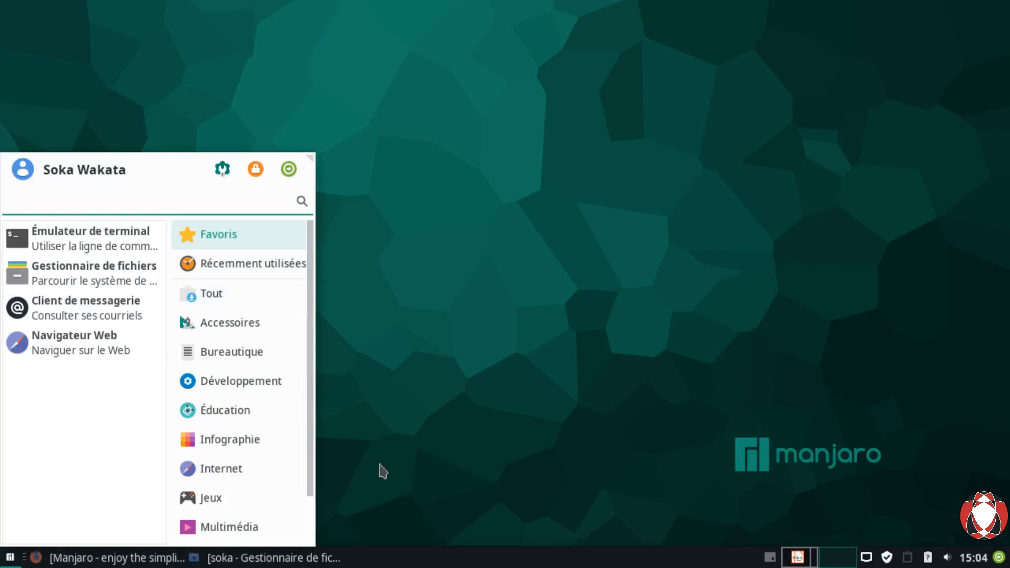
key("super")
right_click(455, 558)
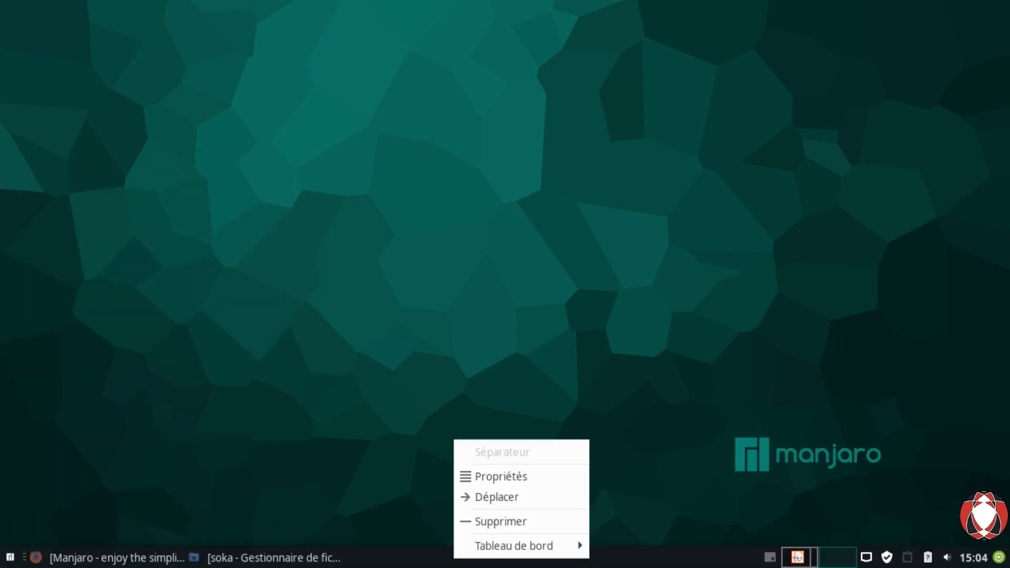
mouse_move(487, 548)
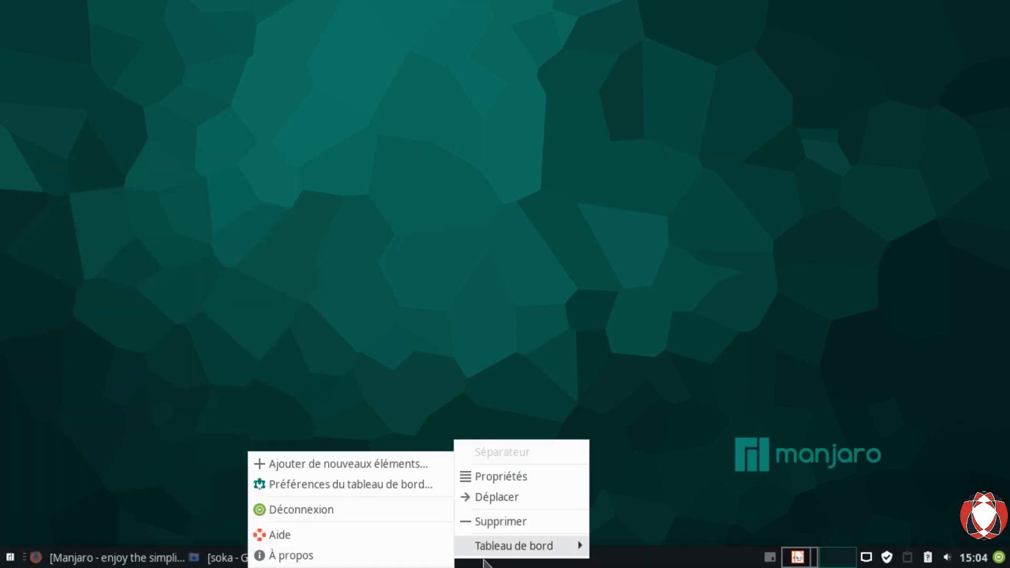
left_click(331, 485)
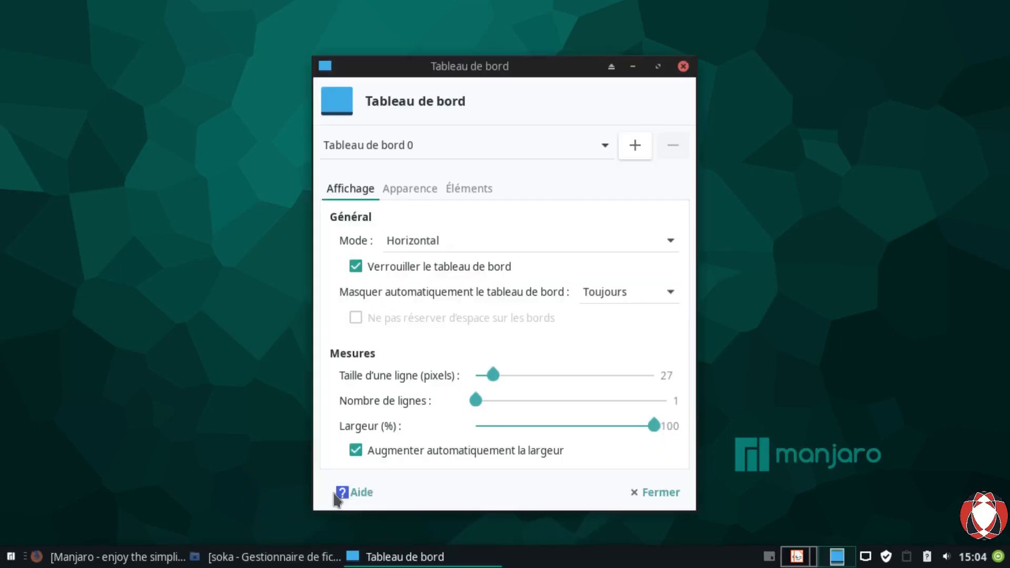
left_click(629, 295)
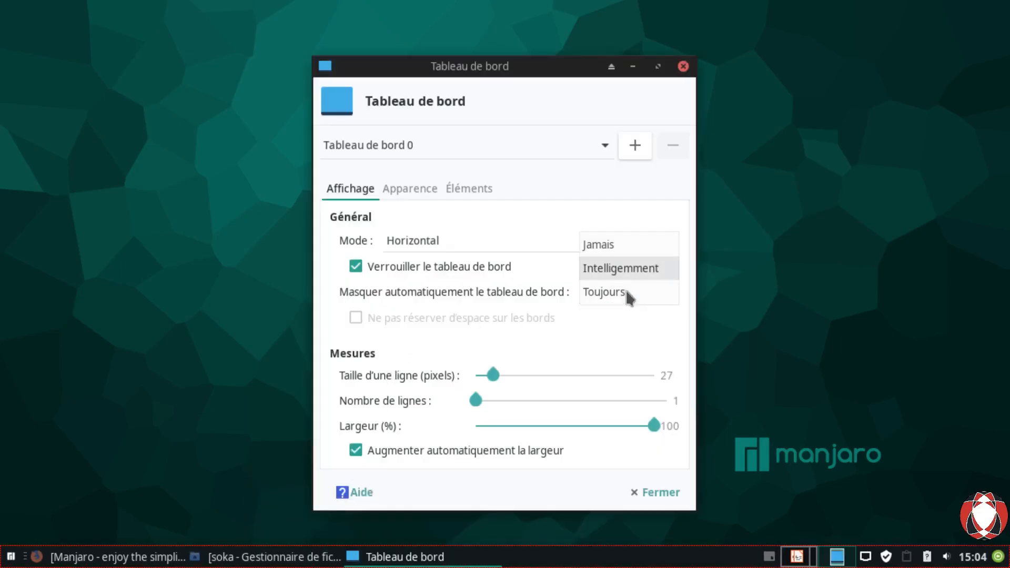
left_click(625, 271)
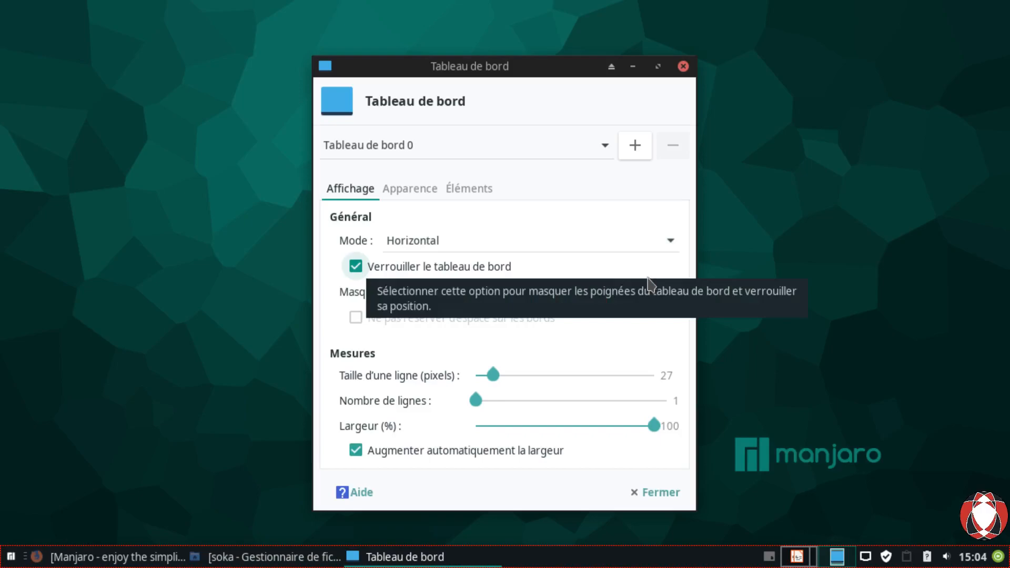
left_click(660, 508)
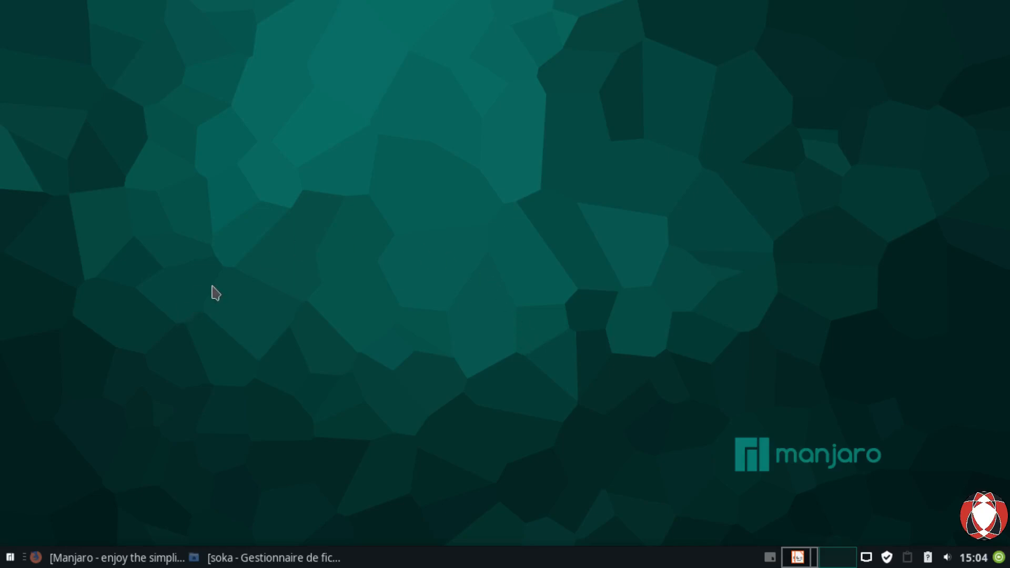
Step: Reopen the panel preferences and set the row size to 28 pixels
right_click(468, 561)
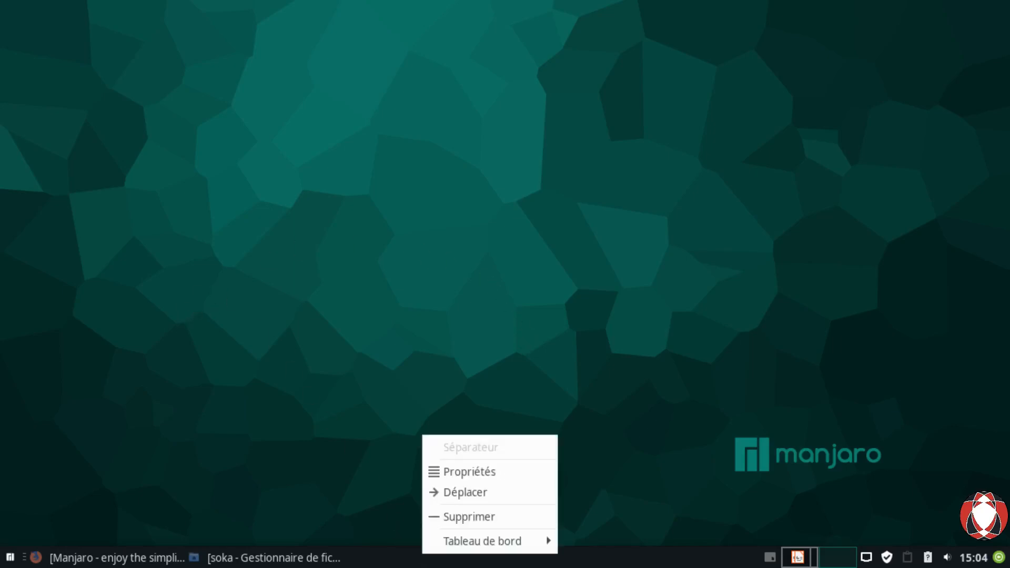
mouse_move(450, 546)
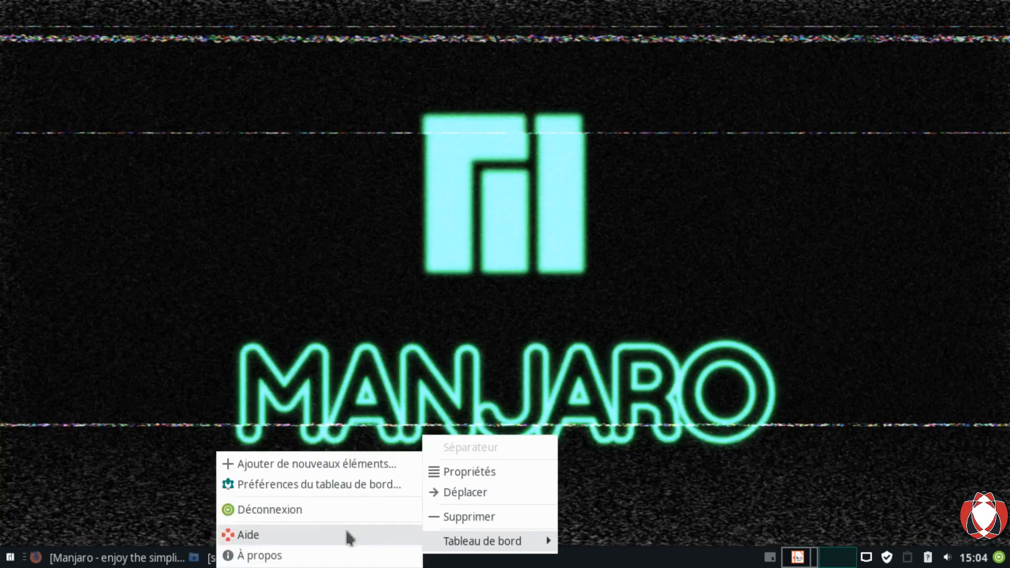
left_click(301, 490)
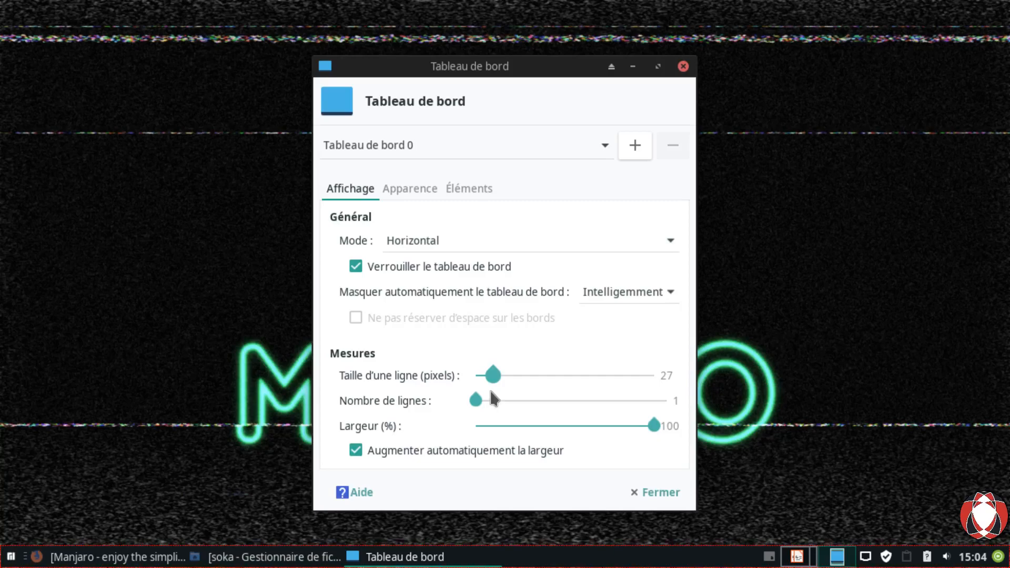
left_click_drag(491, 392, 654, 402)
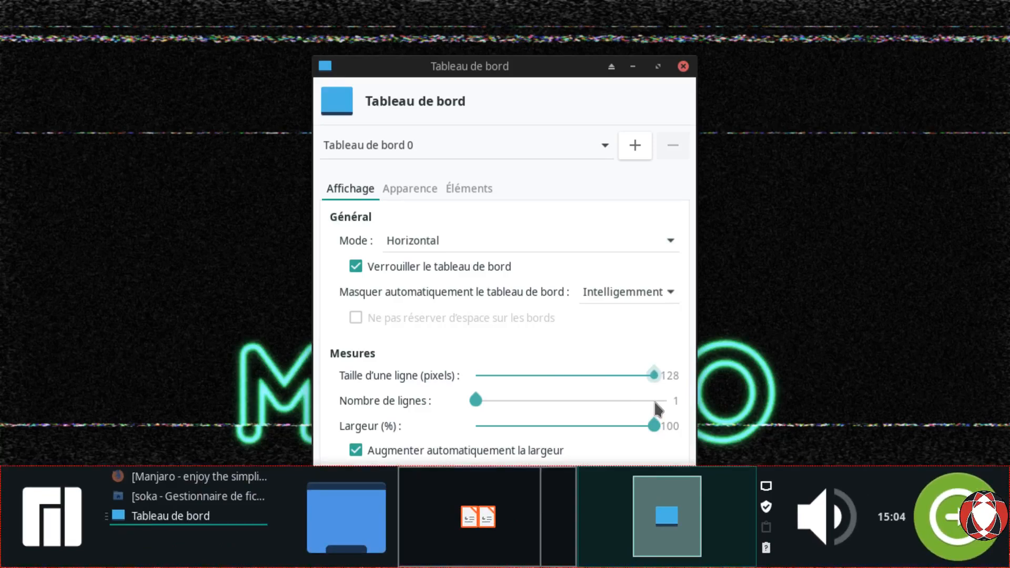
left_click_drag(655, 402, 494, 392)
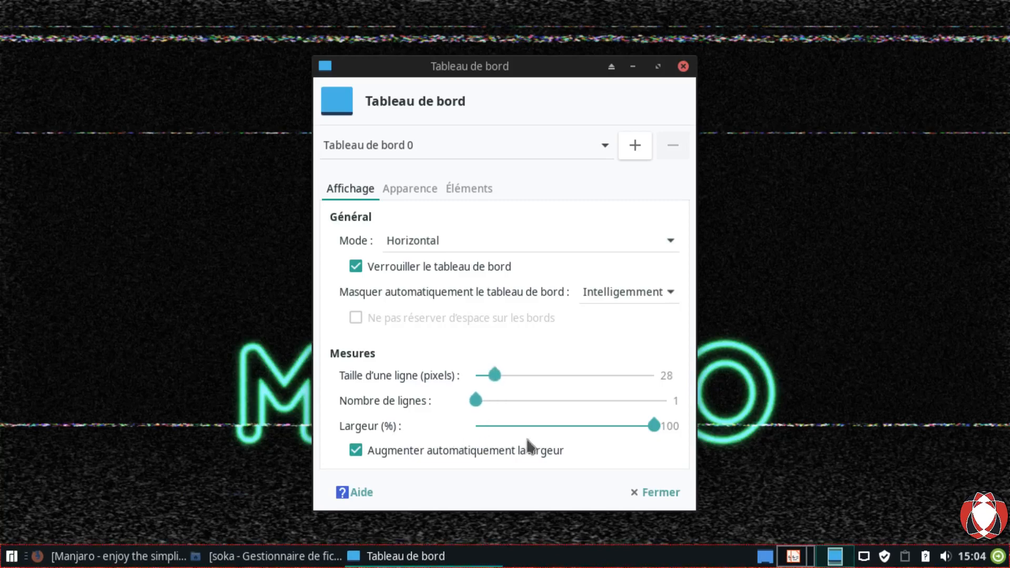
Step: On Apparence, leave the background style unchanged and return the hover opacity from 27 to 100
left_click(404, 196)
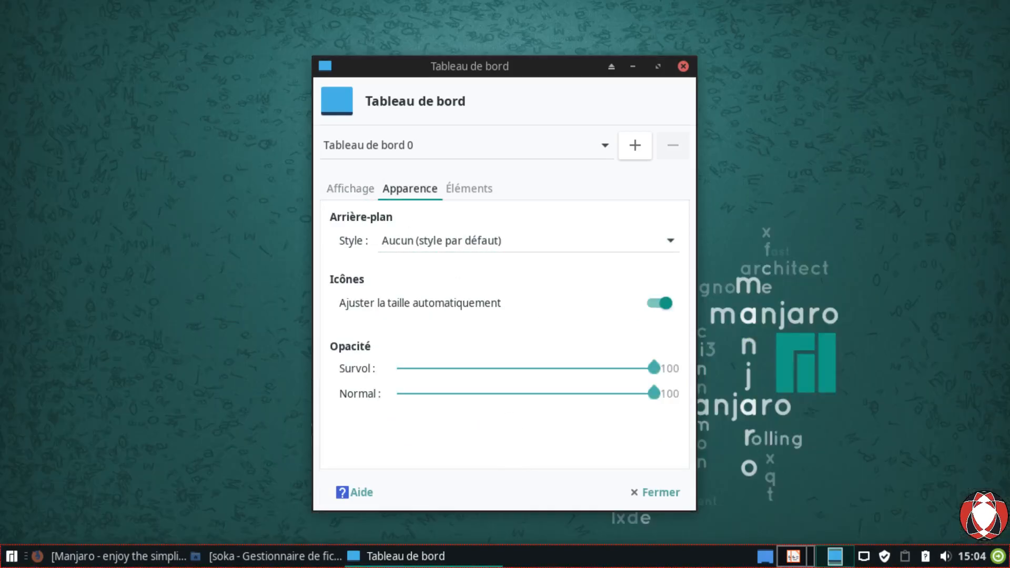
left_click(488, 252)
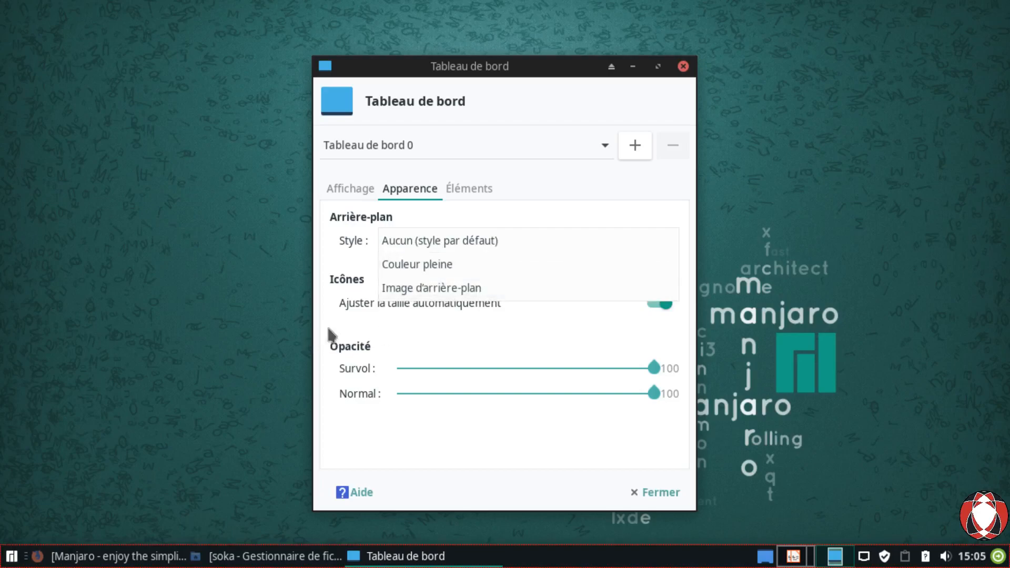
left_click(348, 327)
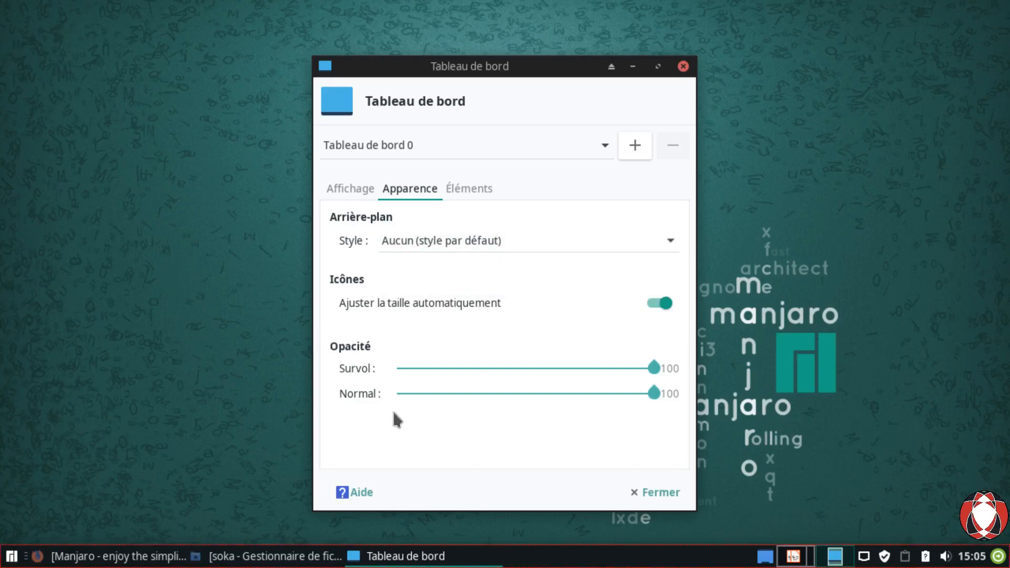
mouse_move(394, 414)
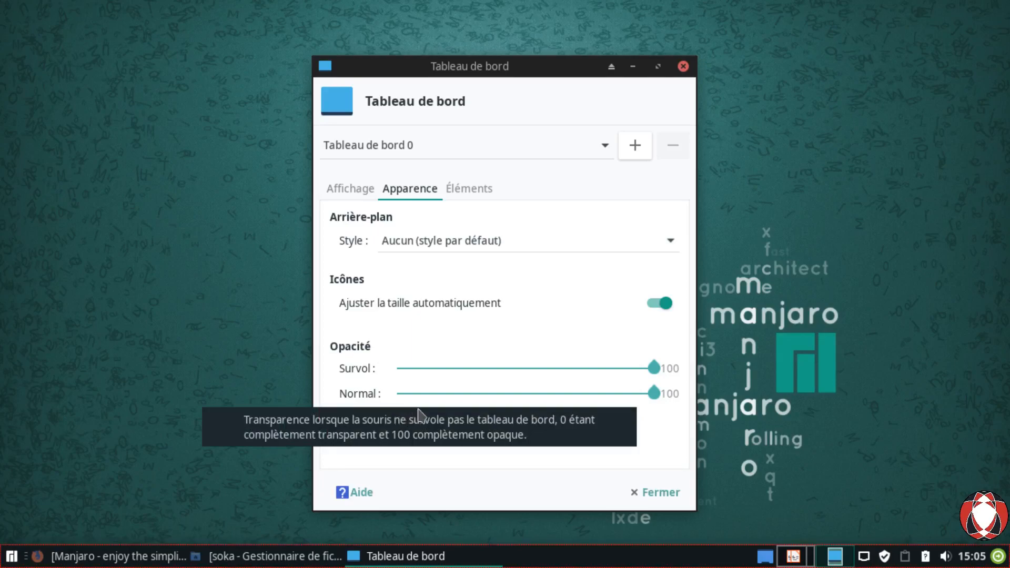
left_click_drag(654, 369, 463, 395)
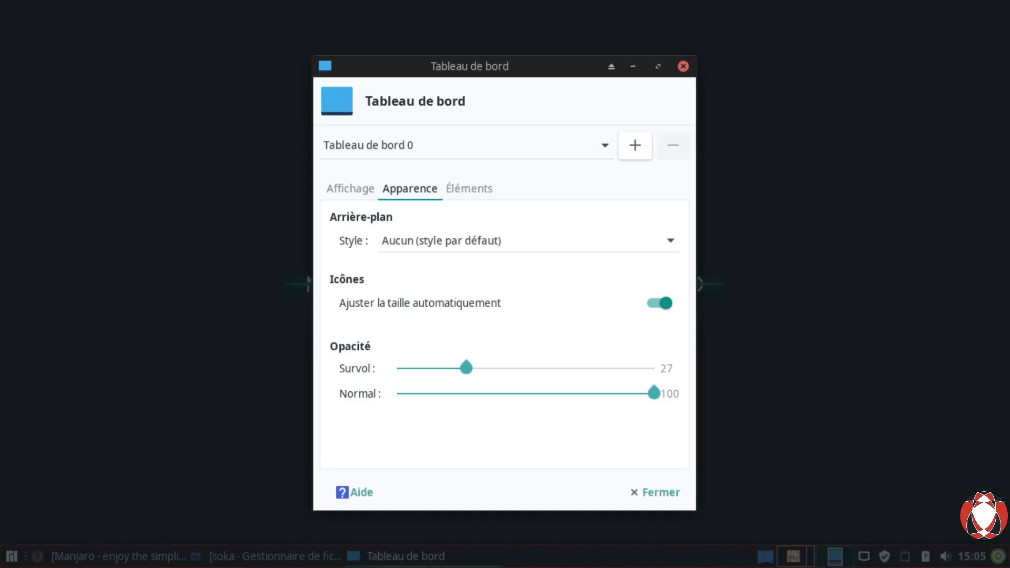
left_click_drag(467, 375, 662, 378)
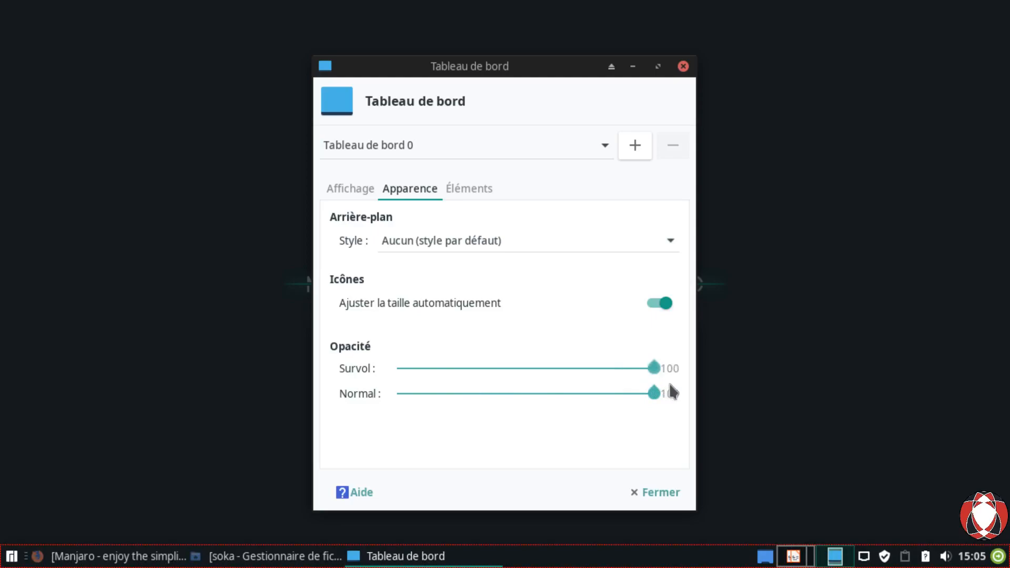
Step: In Éléments, browse the add-items list without adding, move Menu Whisker below Boutons des fenêtres, close preferences
left_click(479, 203)
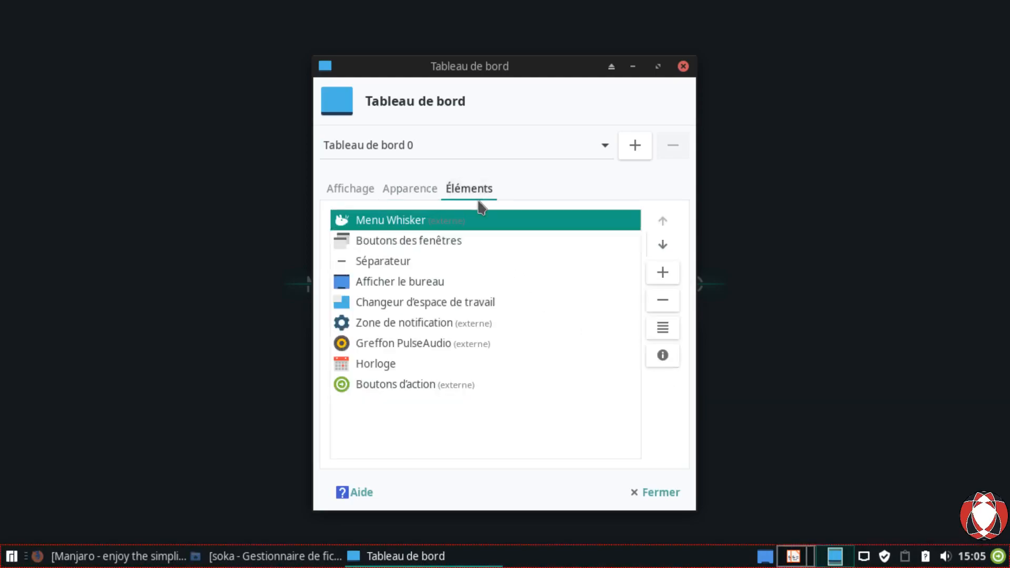
left_click_drag(526, 75, 396, 23)
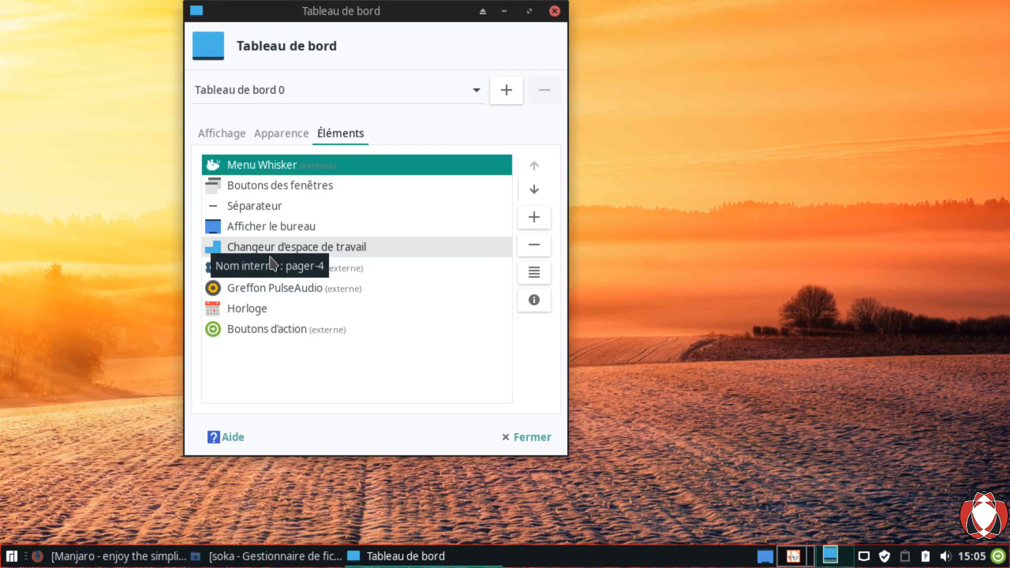
left_click(535, 223)
scroll(537, 337, "down", 4)
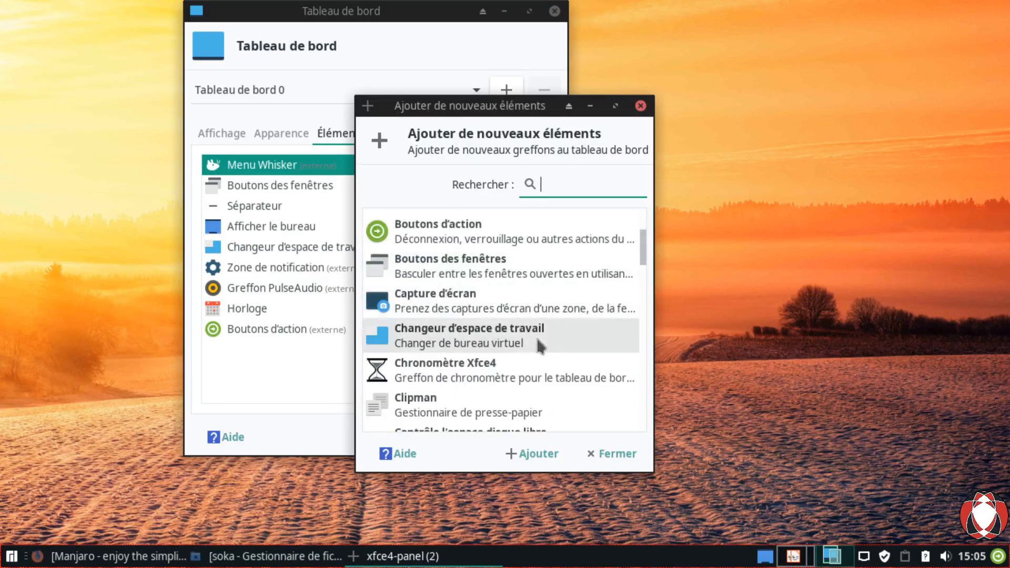
scroll(536, 337, "down", 3)
scroll(541, 342, "down", 8)
scroll(544, 357, "down", 3)
left_click(611, 454)
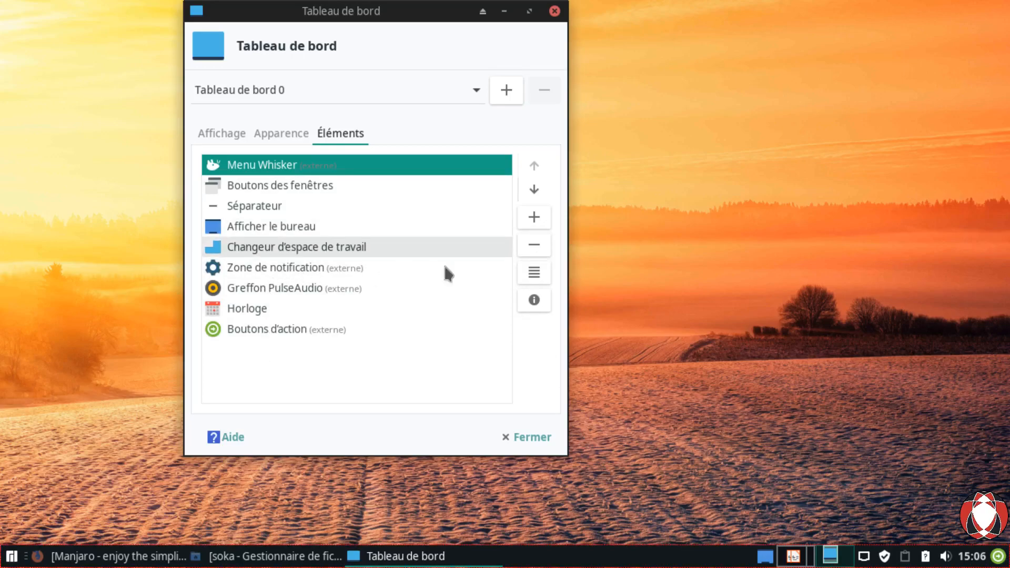
left_click(535, 191)
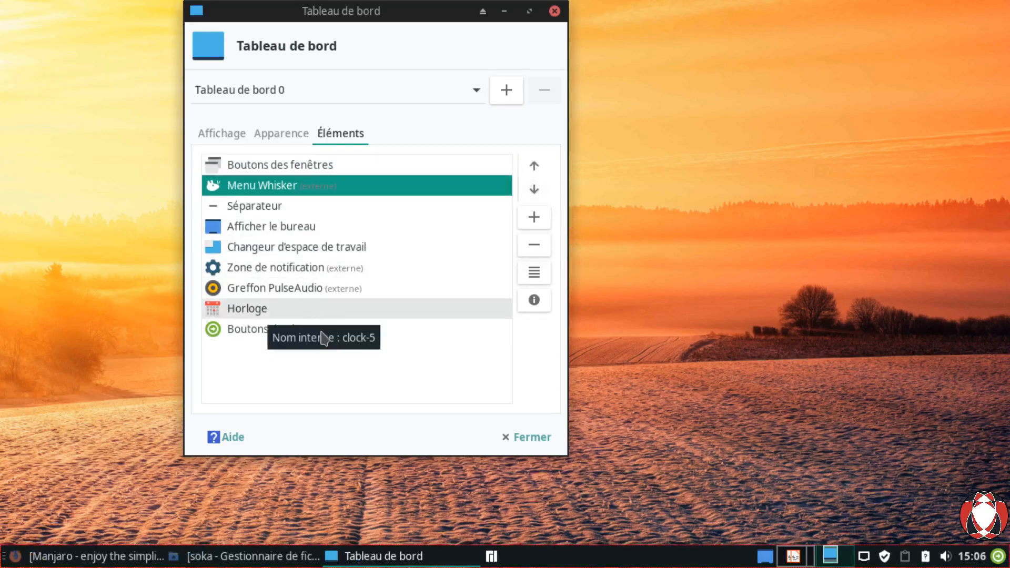
left_click(539, 453)
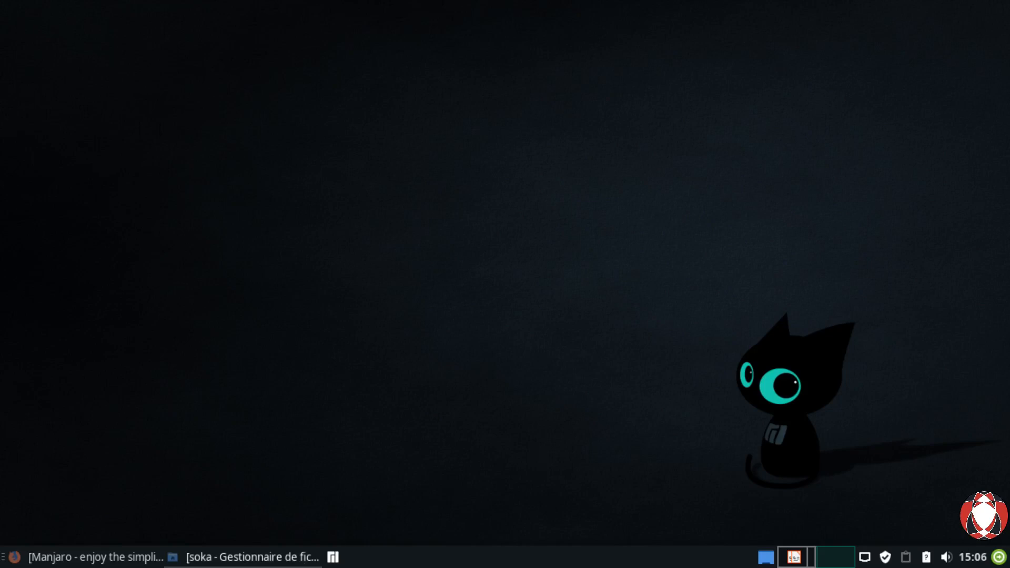
Step: Restore the 'soka - Gestionnaire de fichiers' window from the taskbar
left_click(210, 557)
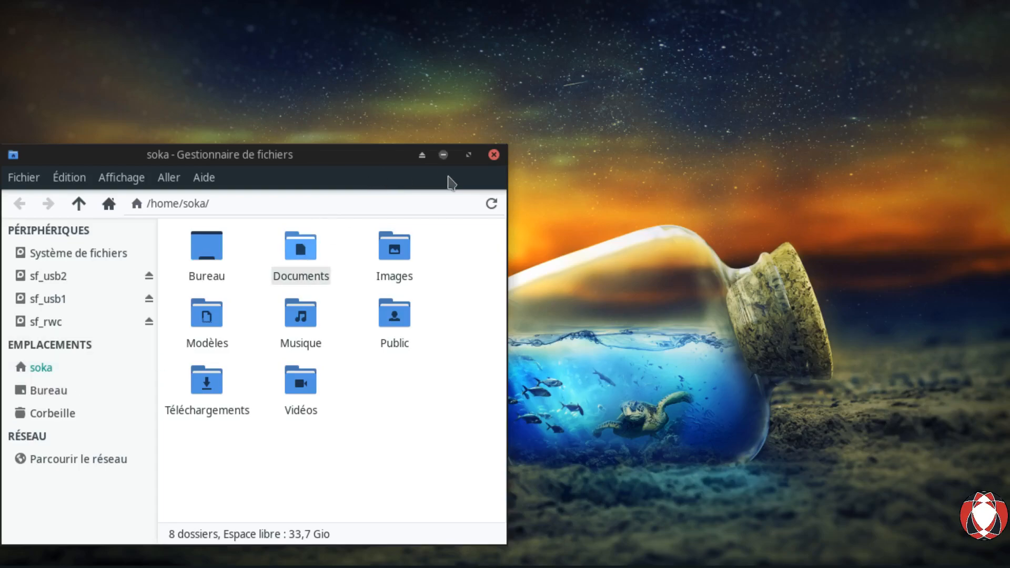
Step: Maximize the Thunar window showing /home/soka and its 8 folders
left_click(468, 155)
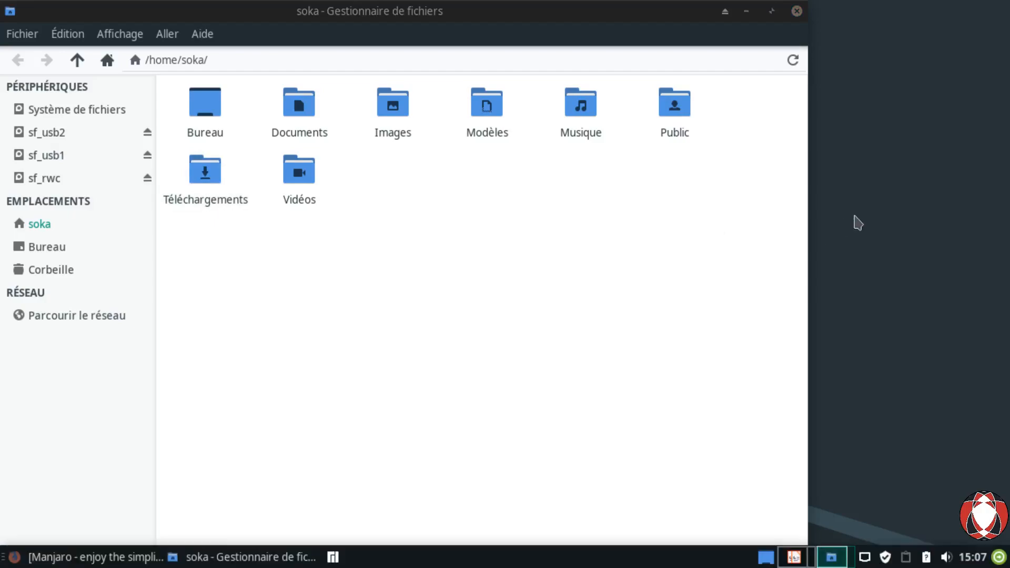
Step: In Firefox, load the shared Drive link and save GestionDesFichiers_HierarchieDeBase.zip to disk
left_click(139, 557)
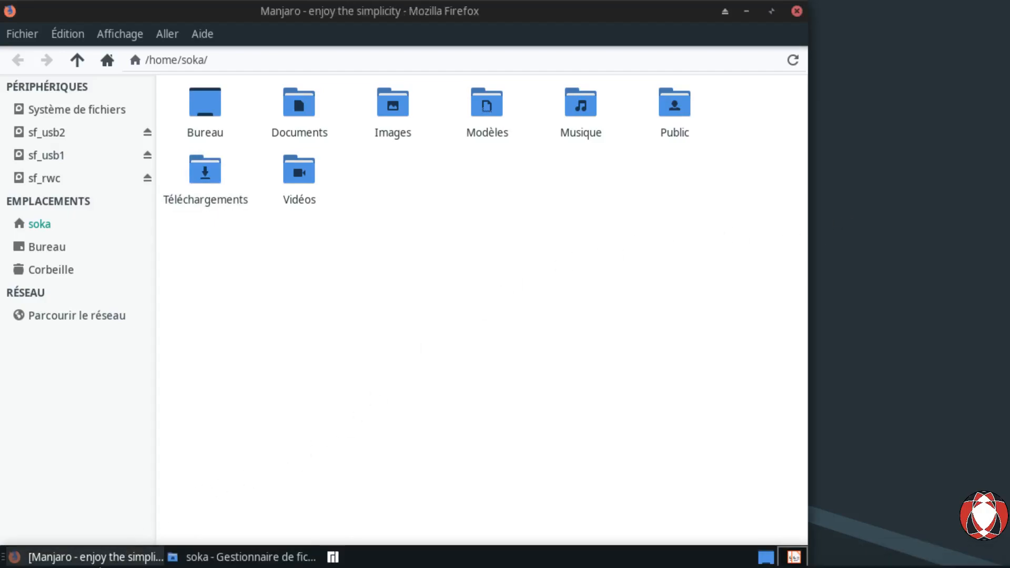
left_click(359, 81)
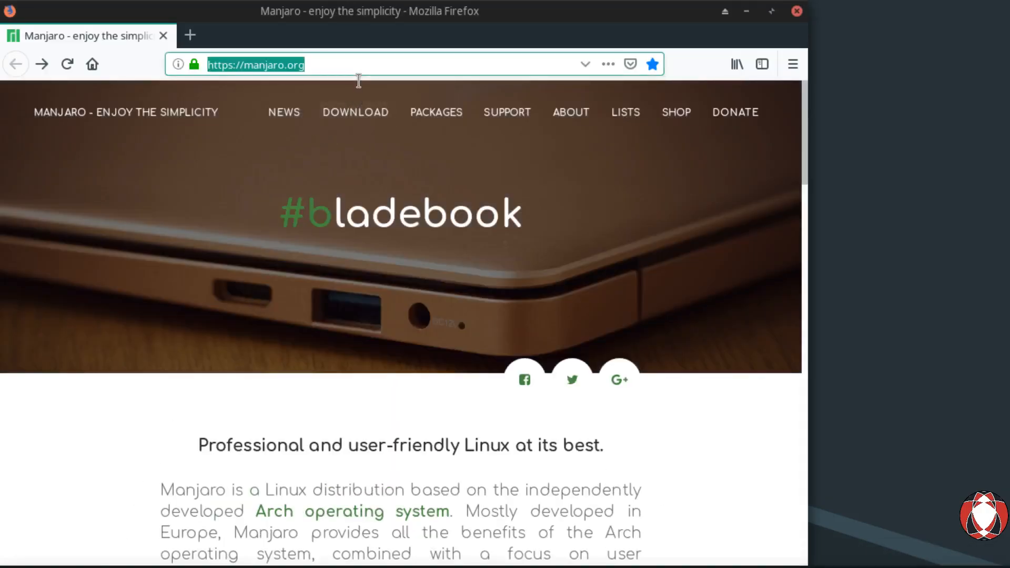
key("Return")
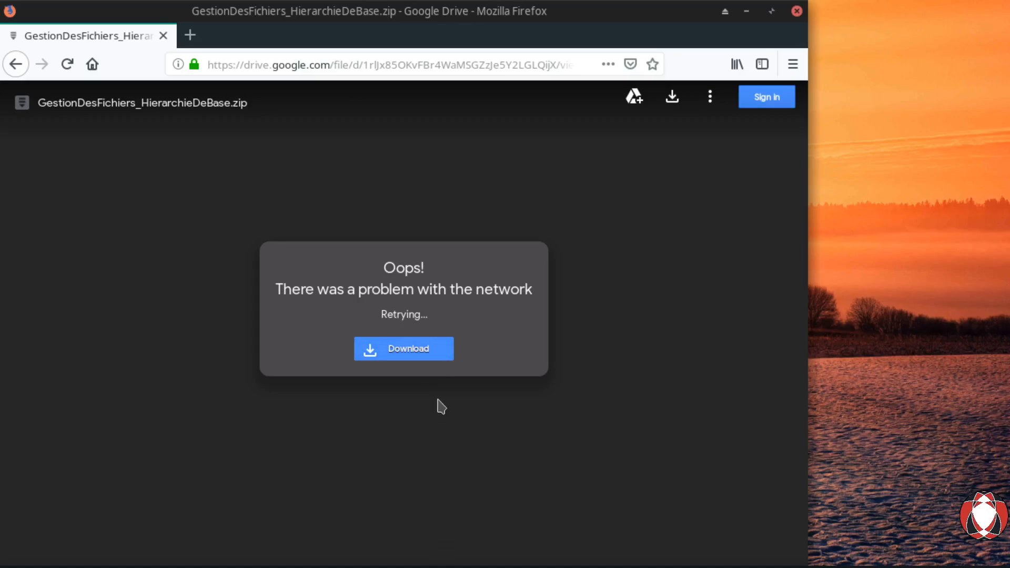
left_click(424, 363)
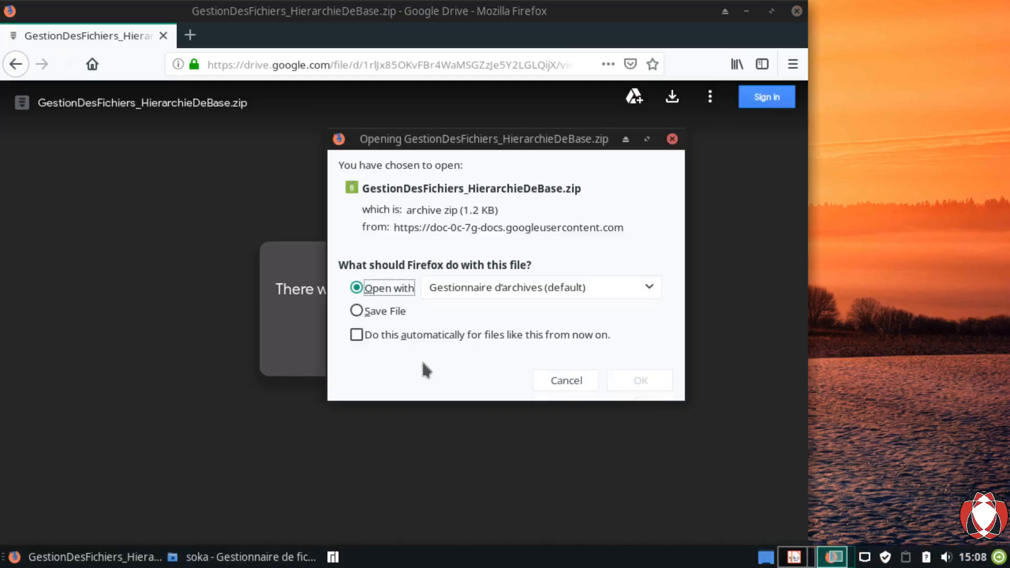
key("Down")
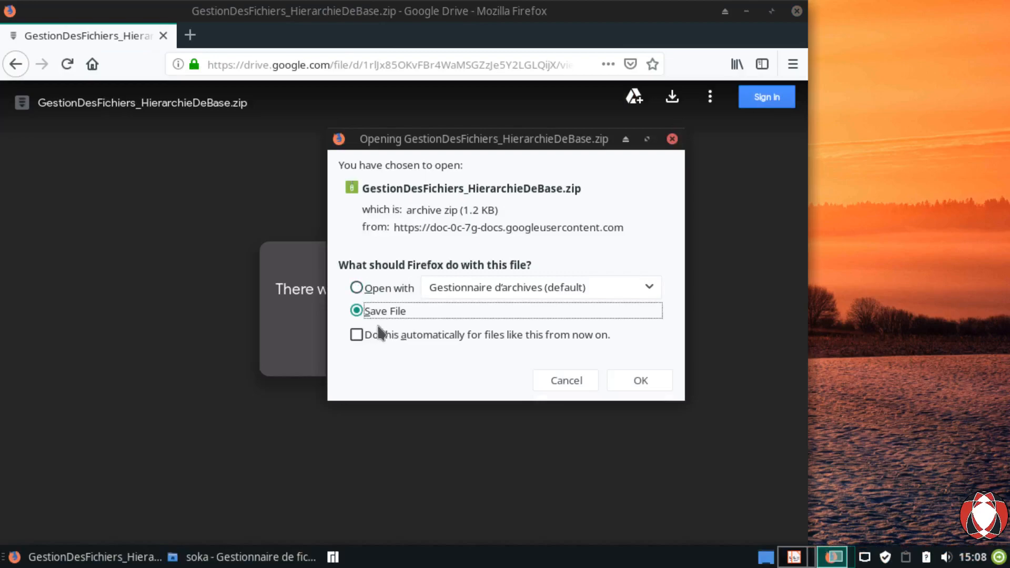
left_click(649, 388)
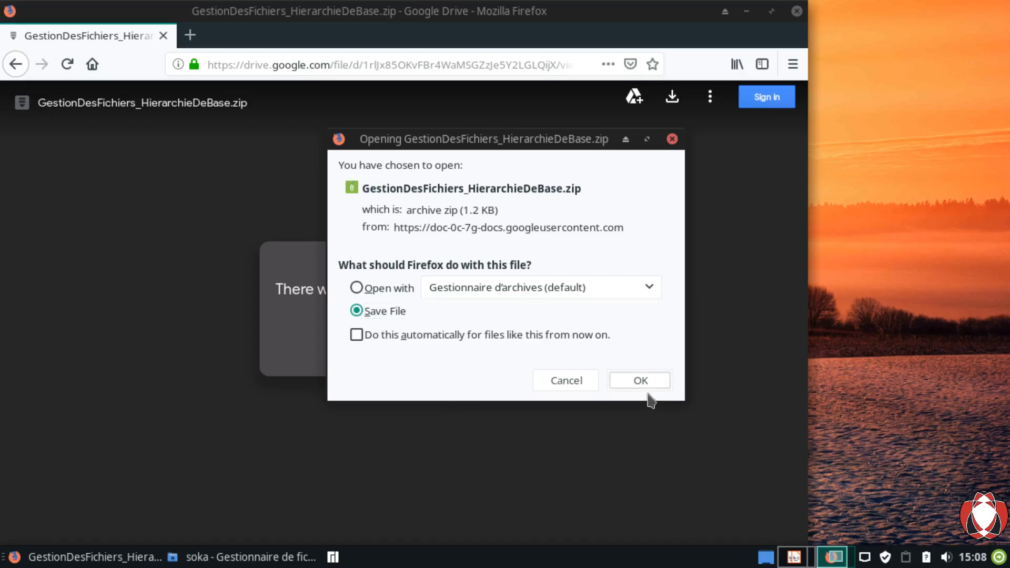
Step: Extract GestionDesFichiers_HierarchieDeBase.zip here in Téléchargements
left_click(700, 112)
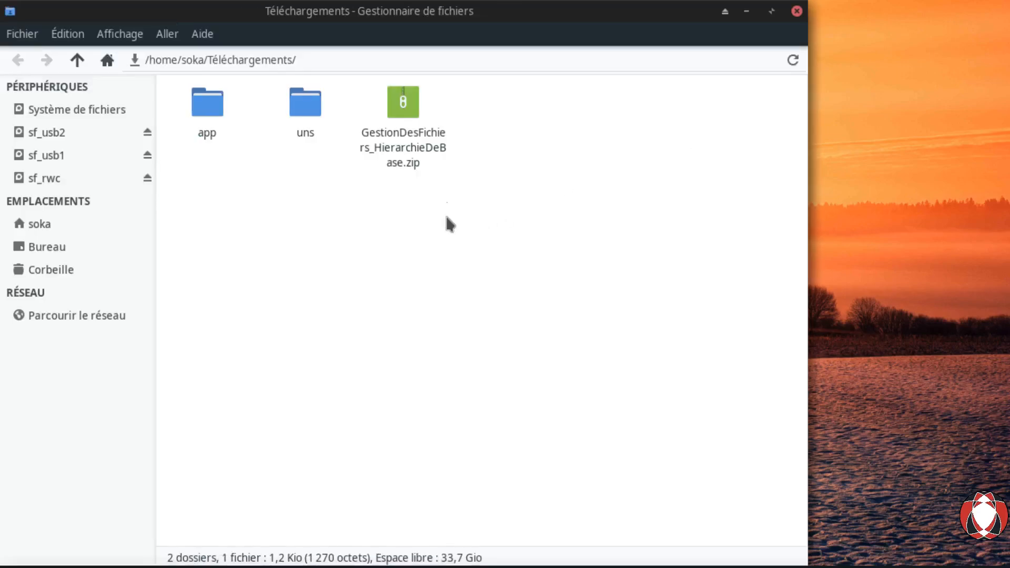
left_click(401, 110)
right_click(403, 113)
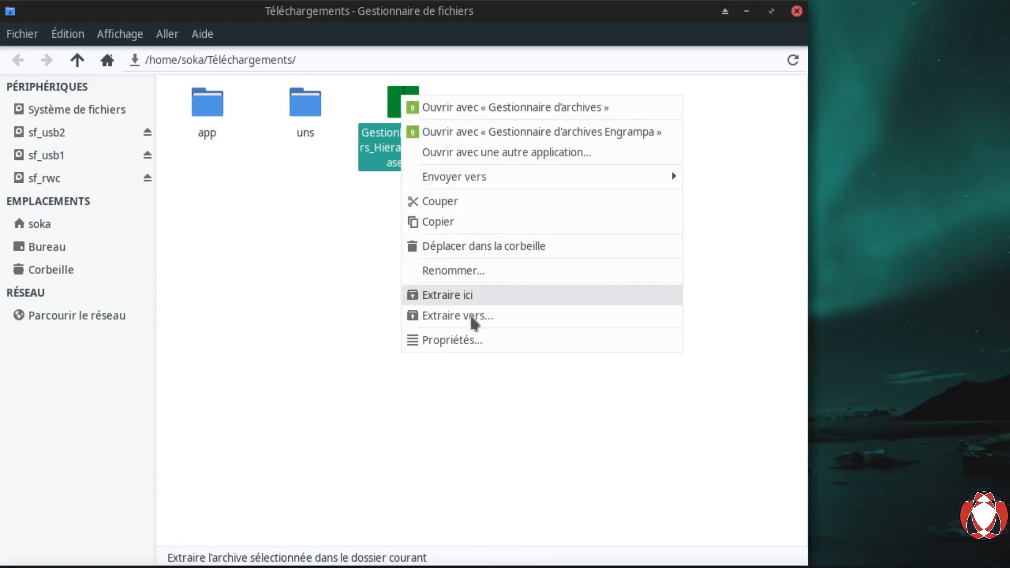
left_click(472, 315)
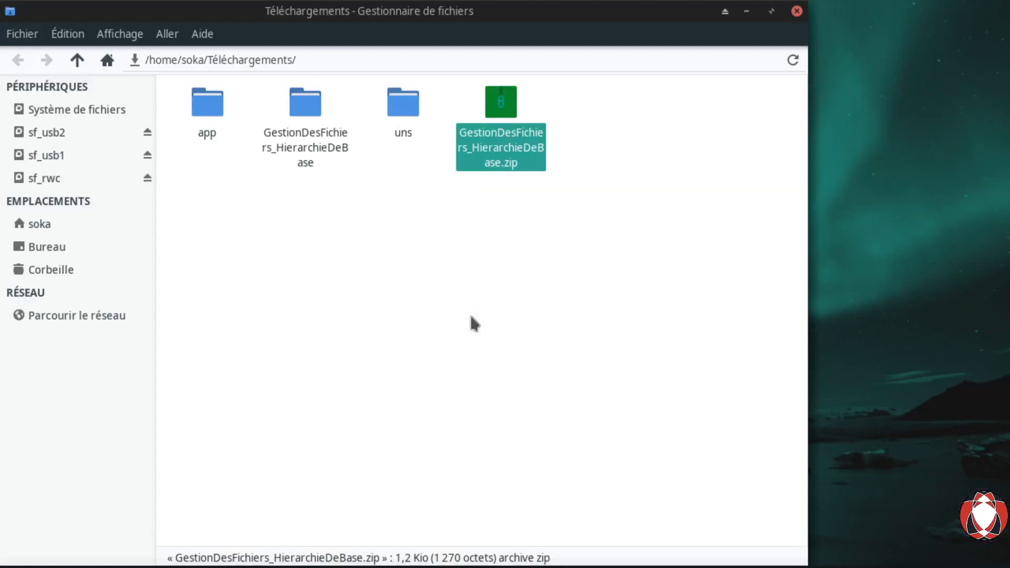
Step: Copy the 13 extracted subfolders, applications through videos, up into Téléchargements
double_click(305, 129)
left_click_drag(739, 95, 201, 312)
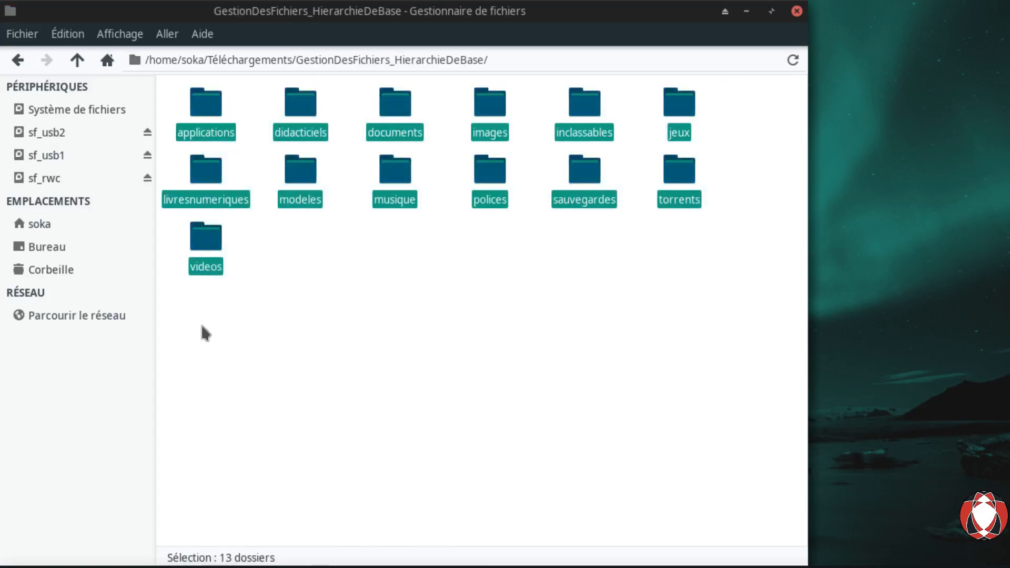
left_click(77, 60)
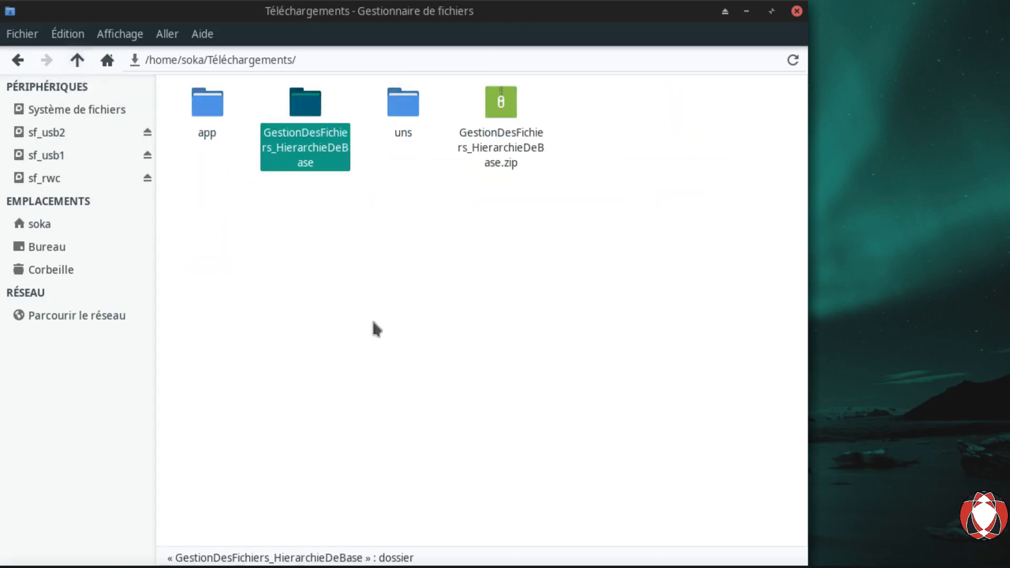
left_click(401, 351)
key("ctrl+v")
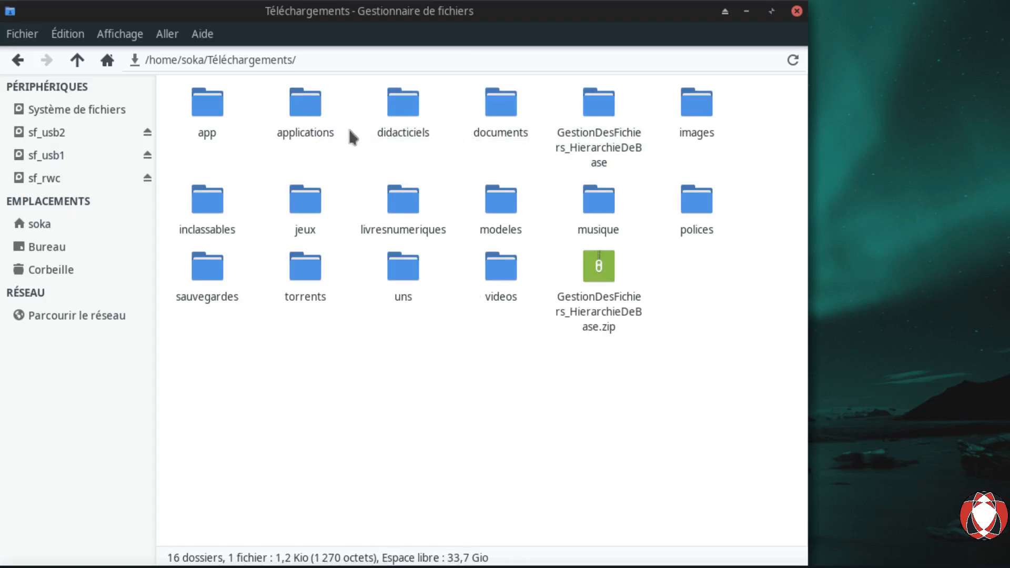
left_click(312, 118)
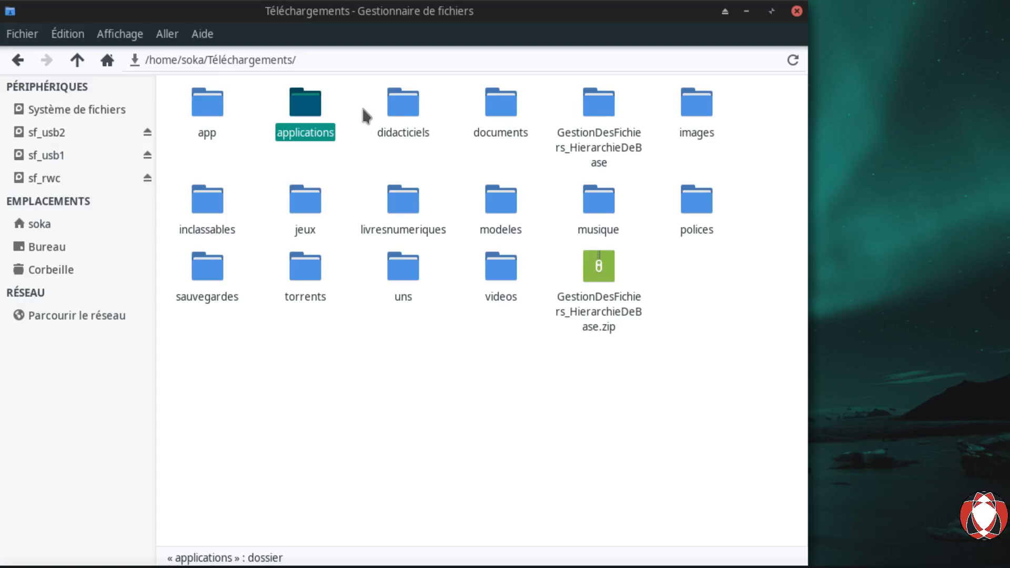
left_click(407, 129)
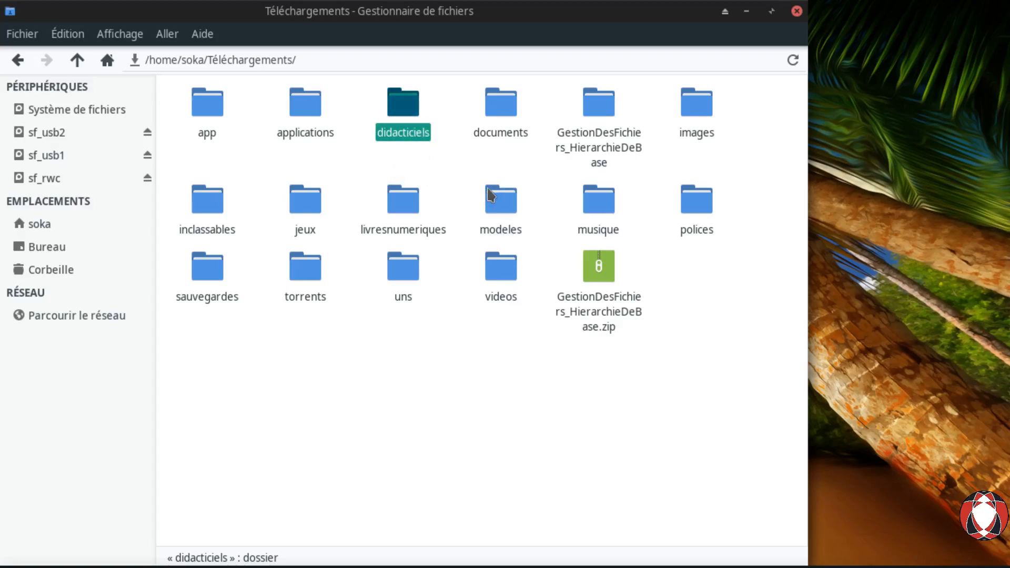
left_click(509, 138)
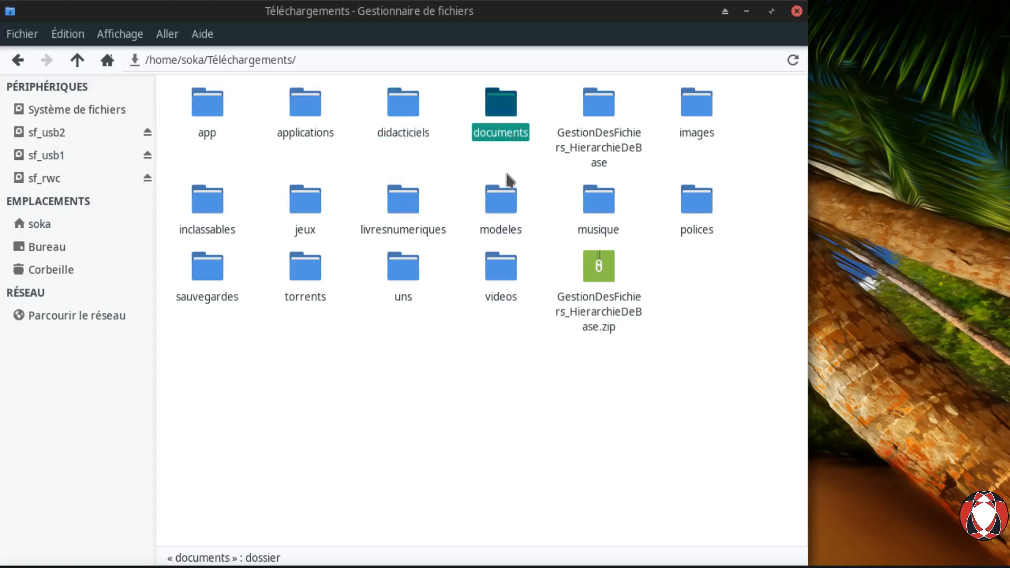
left_click(483, 179)
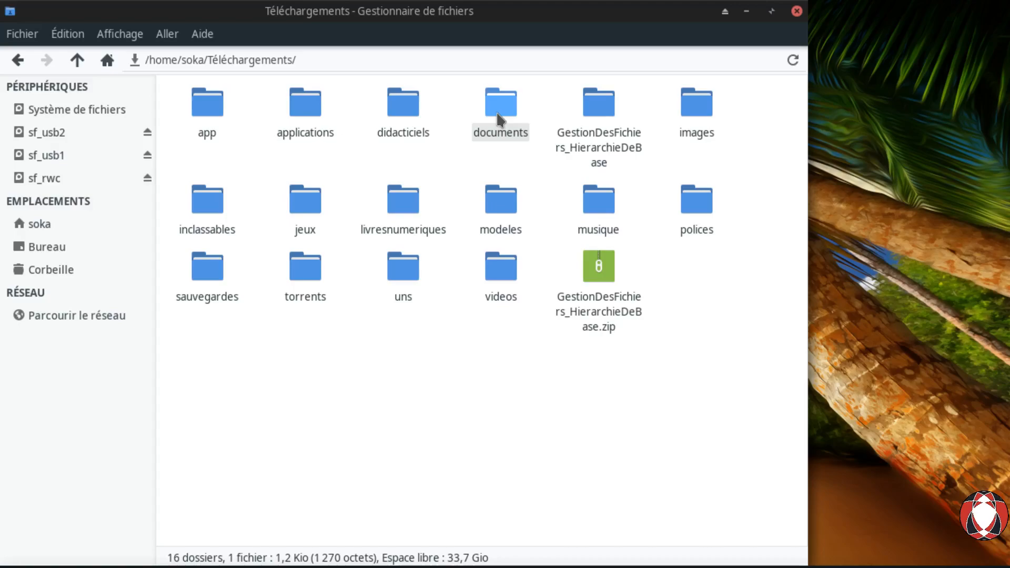
left_click(704, 120)
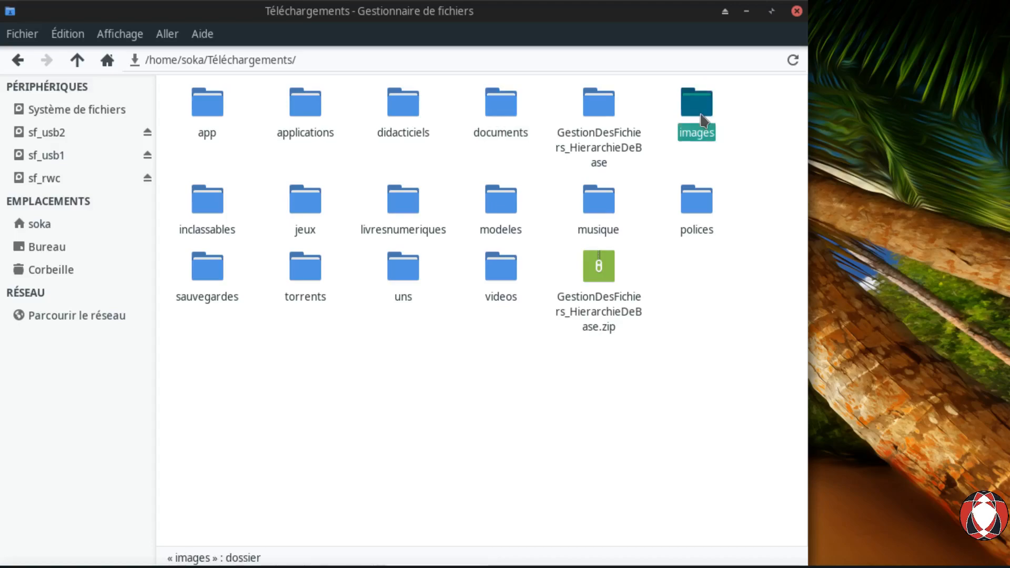
left_click(210, 224)
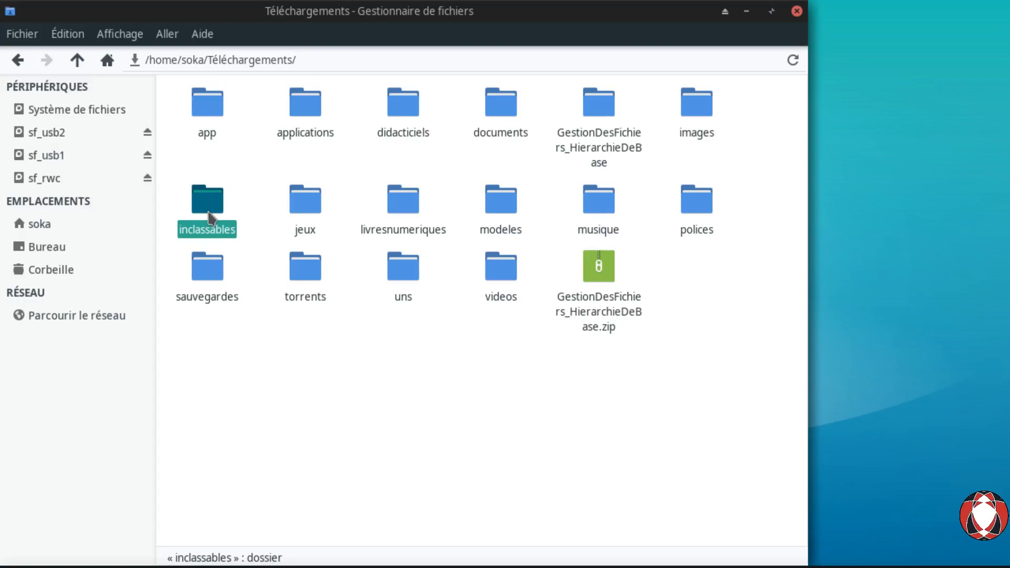
left_click(312, 215)
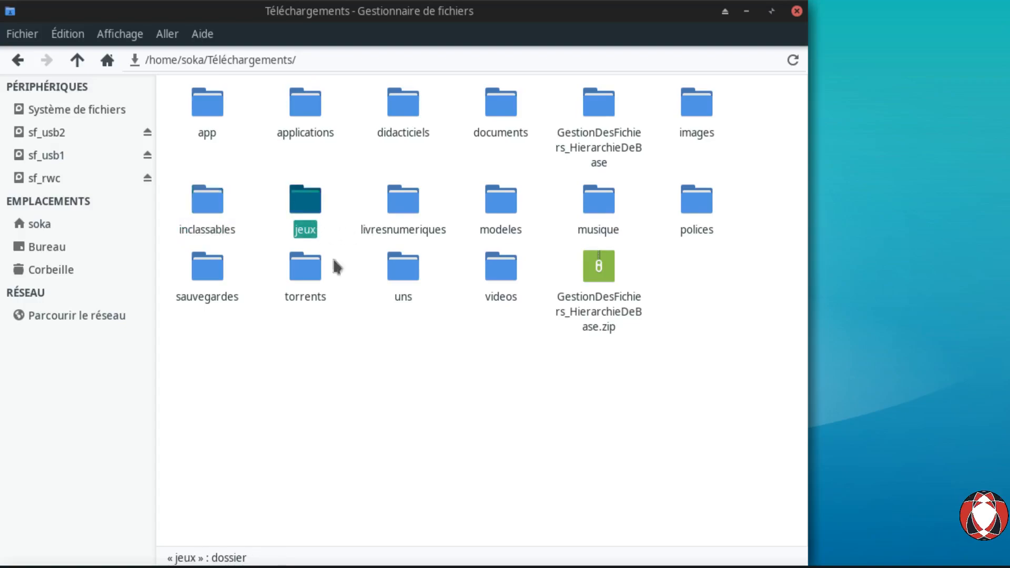
left_click(409, 226)
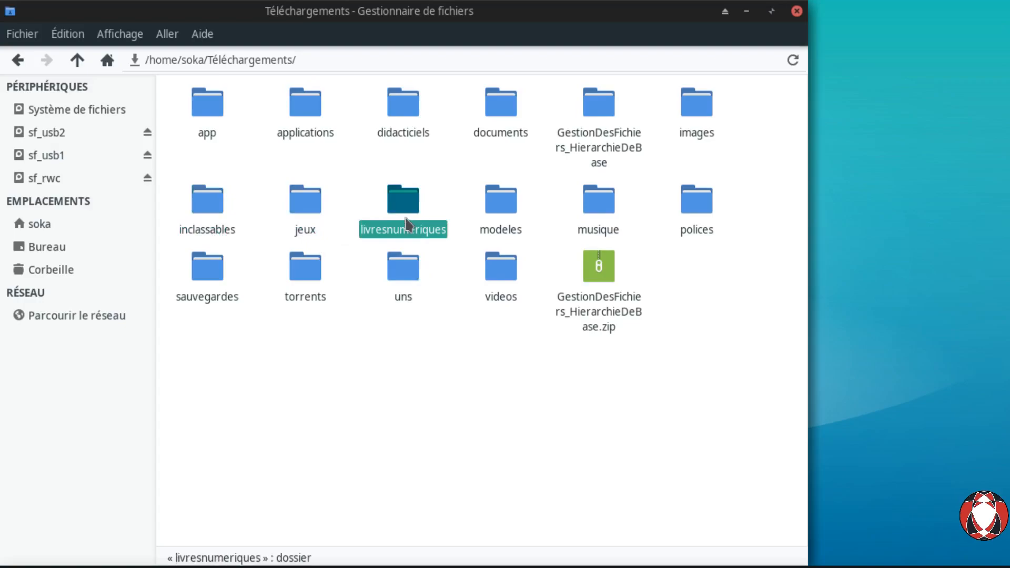
left_click(510, 225)
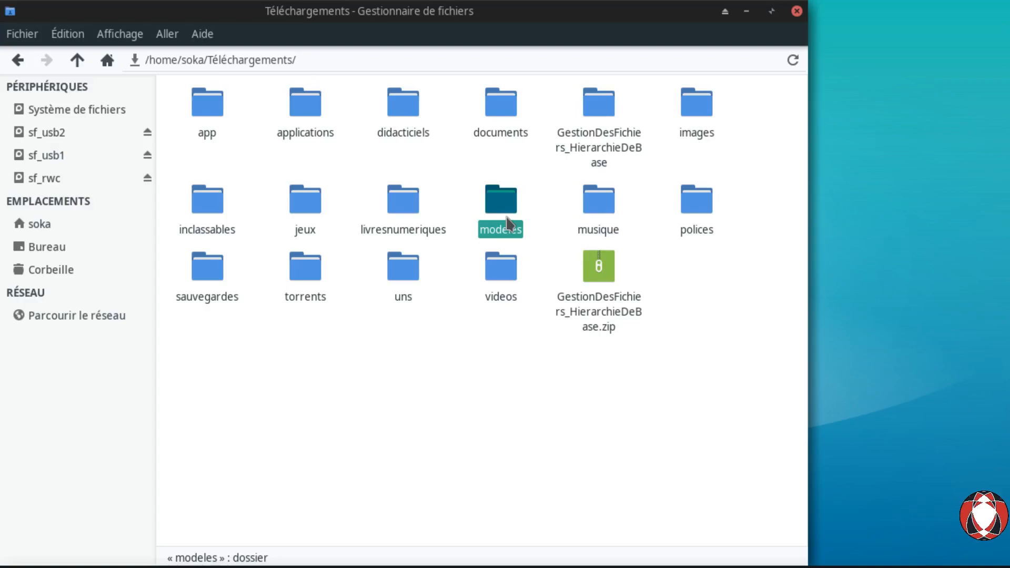
left_click(603, 226)
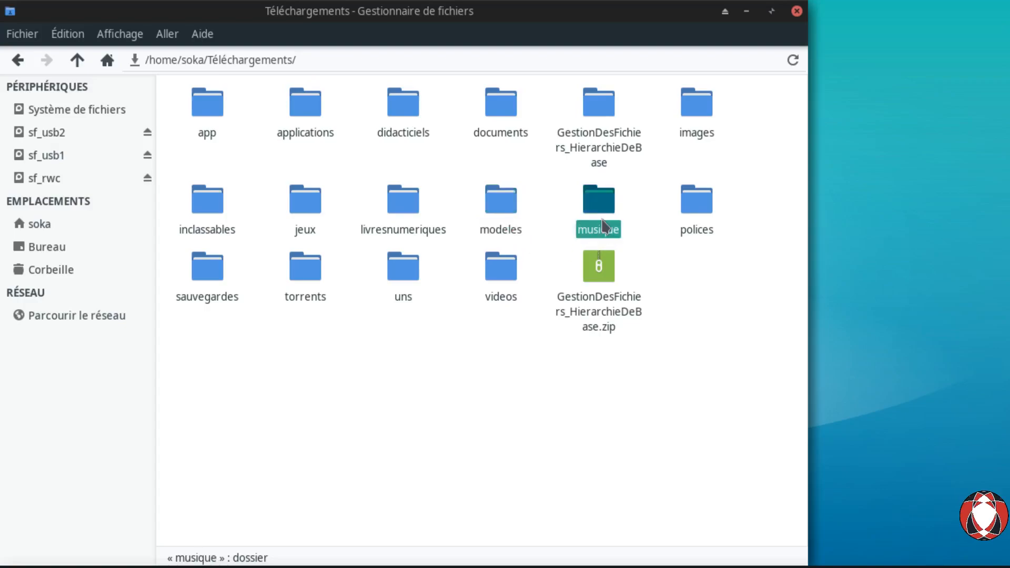
left_click(691, 216)
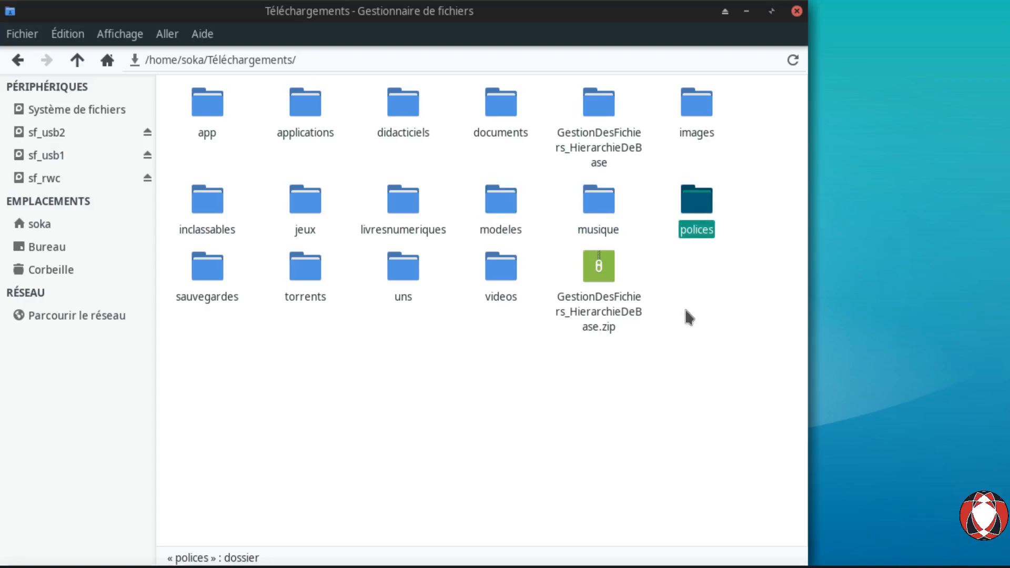
left_click(221, 299)
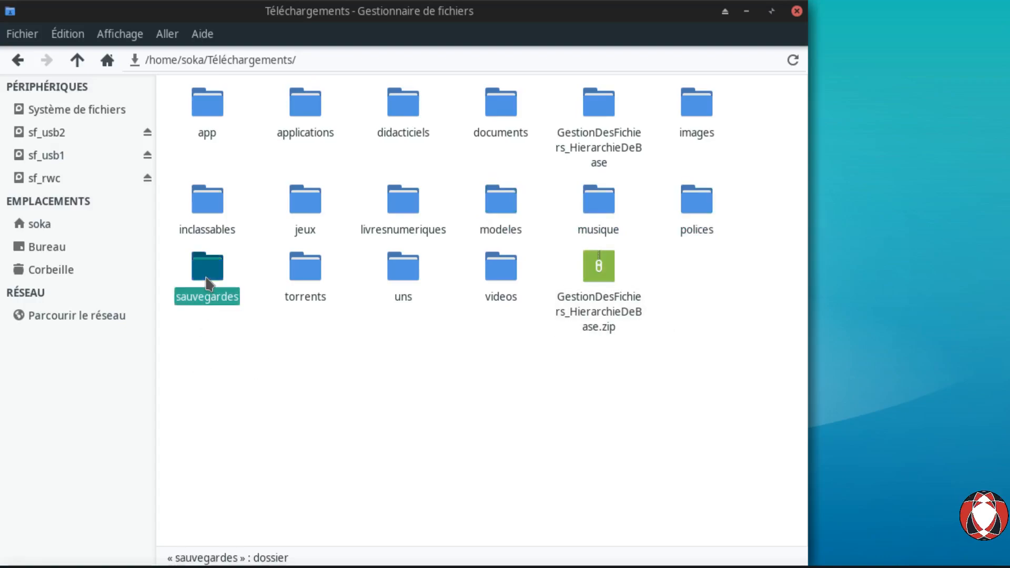
left_click(301, 282)
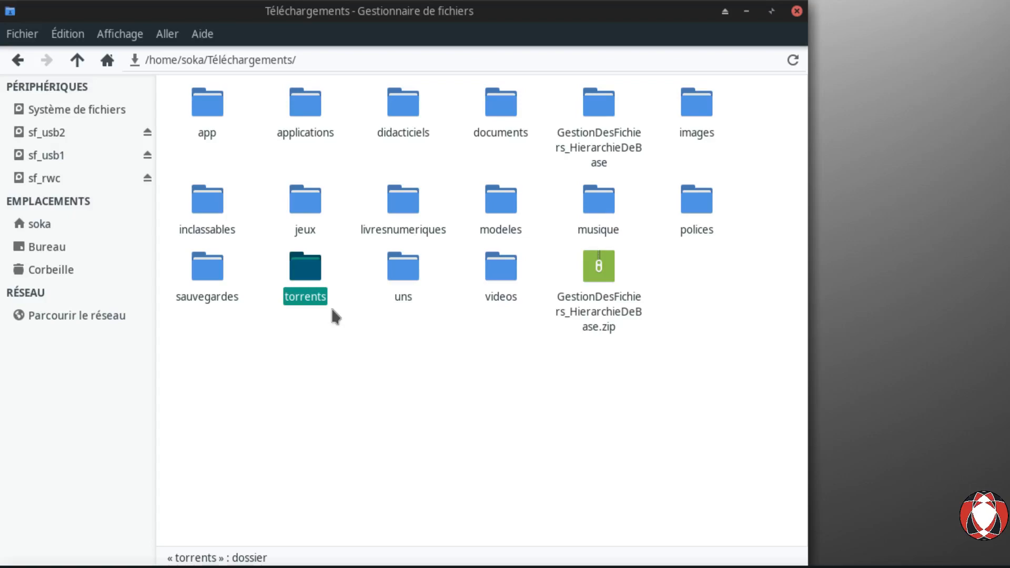
left_click(500, 288)
left_click(403, 293)
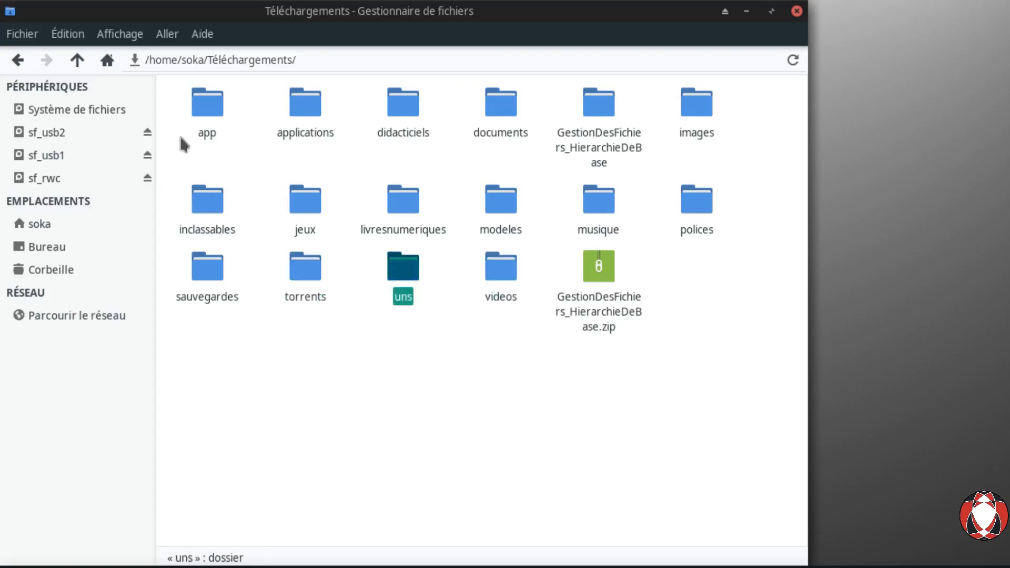
left_click(208, 110)
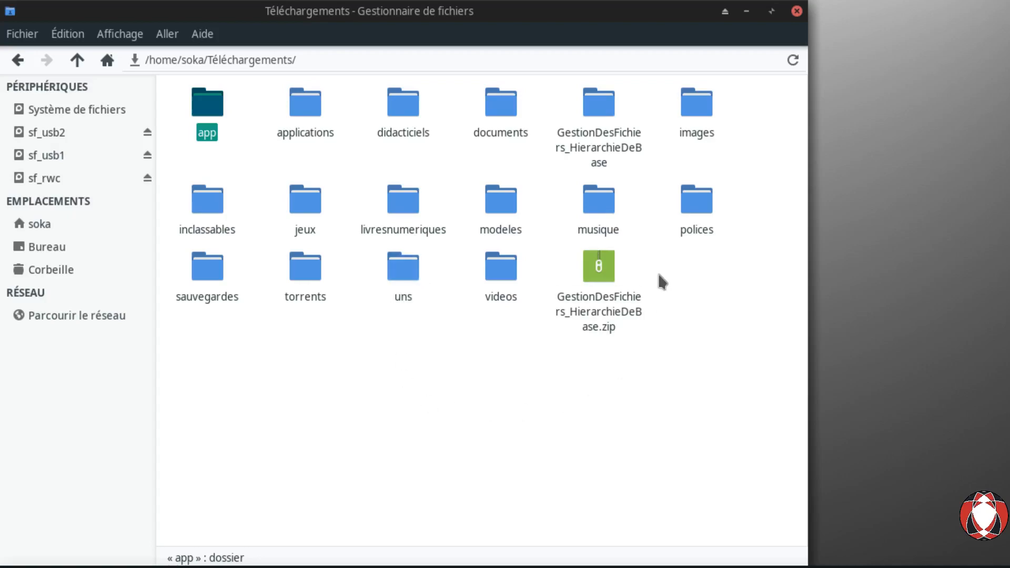
left_click(658, 304)
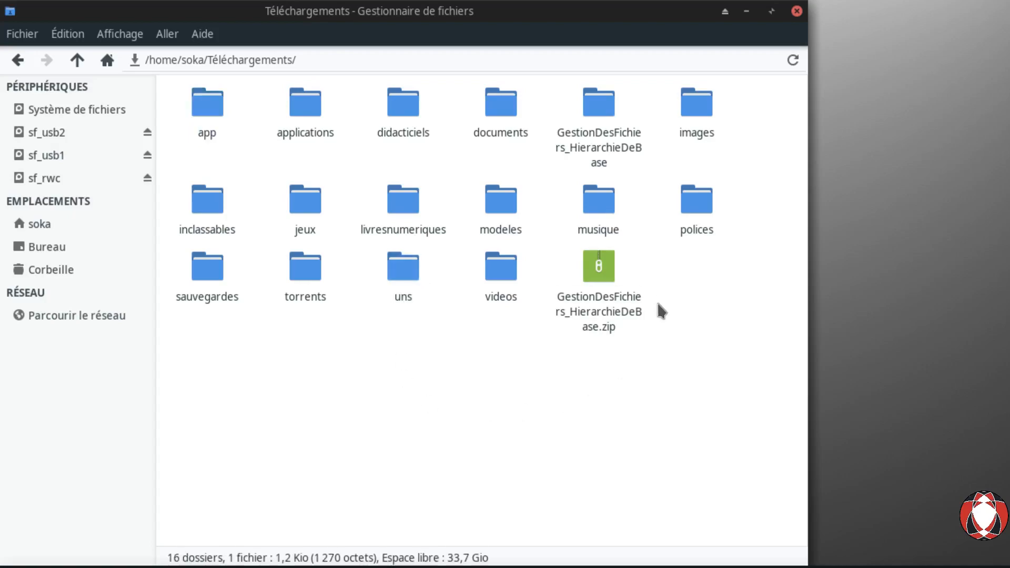